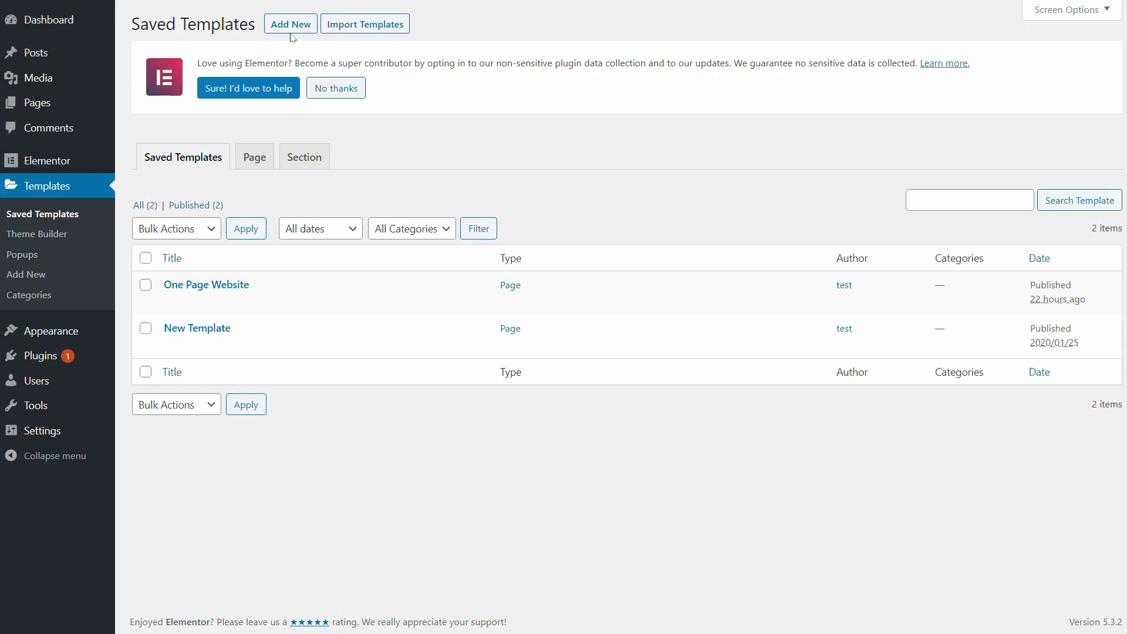
# Create a Page template named 'Mobile Responsive Template' and browse the Library's Pages designs.
pyautogui.click(286, 23)
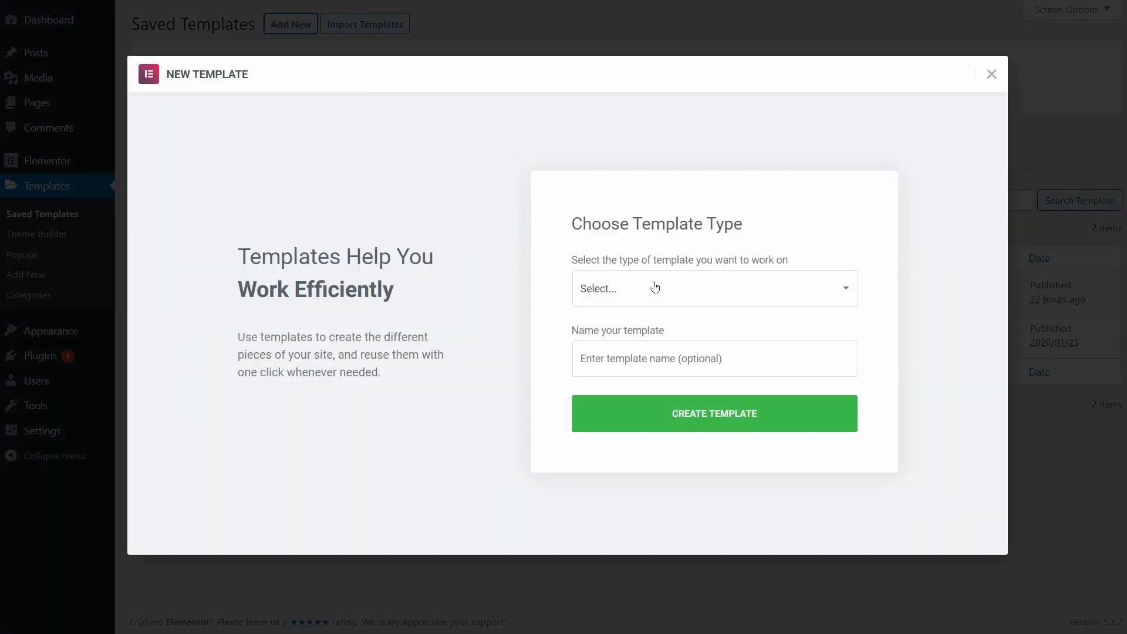
pyautogui.click(655, 287)
pyautogui.click(648, 334)
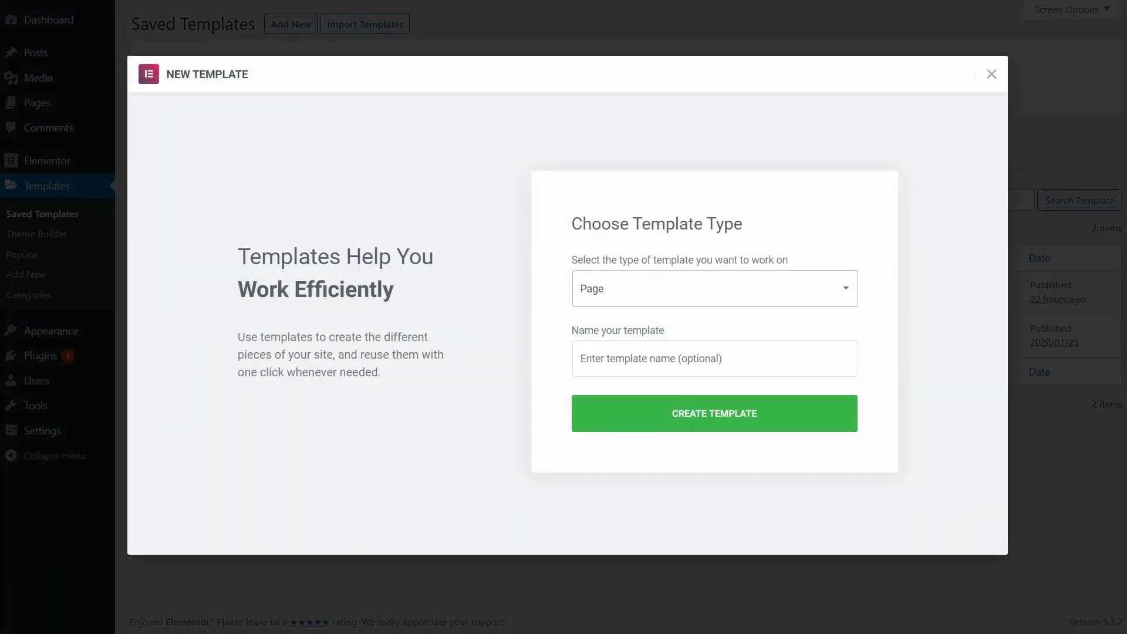
pyautogui.click(644, 359)
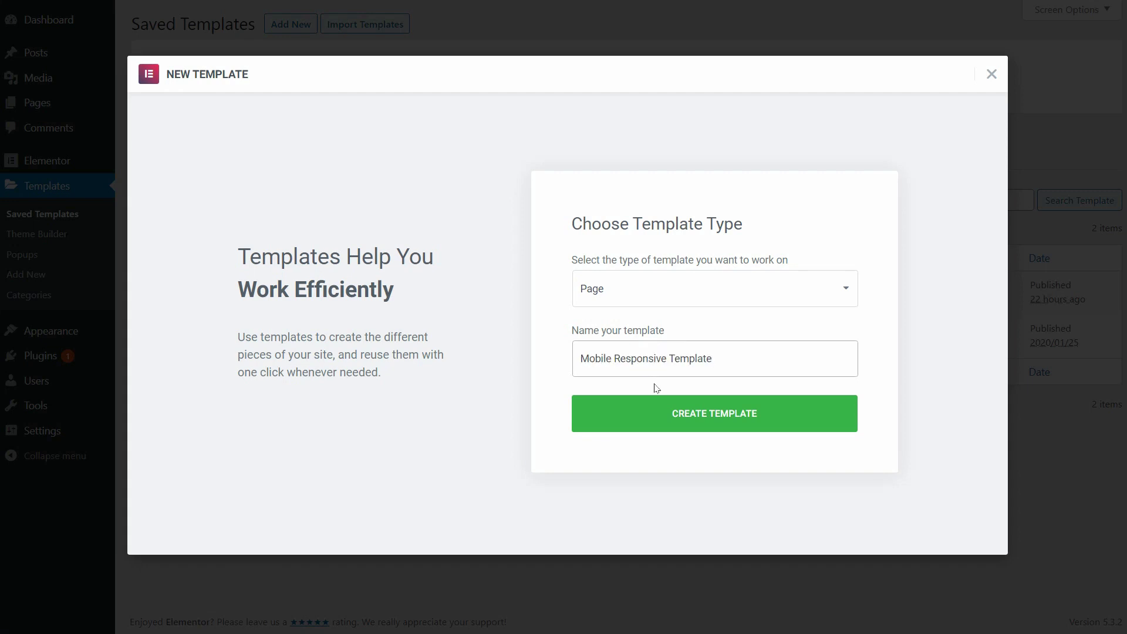
pyautogui.click(679, 408)
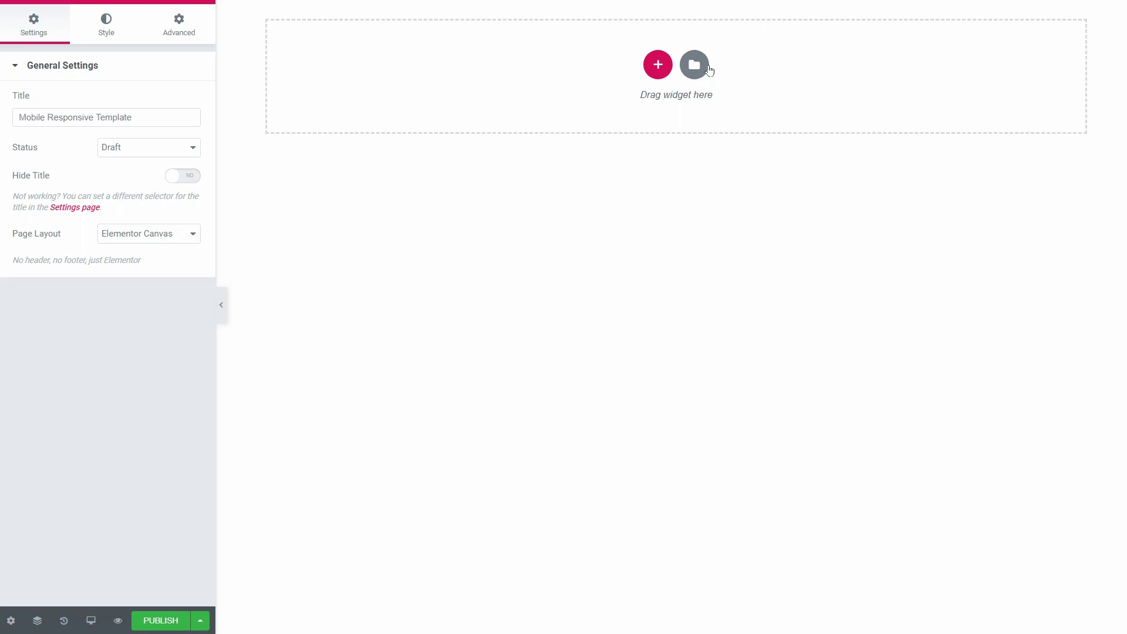
pyautogui.click(708, 70)
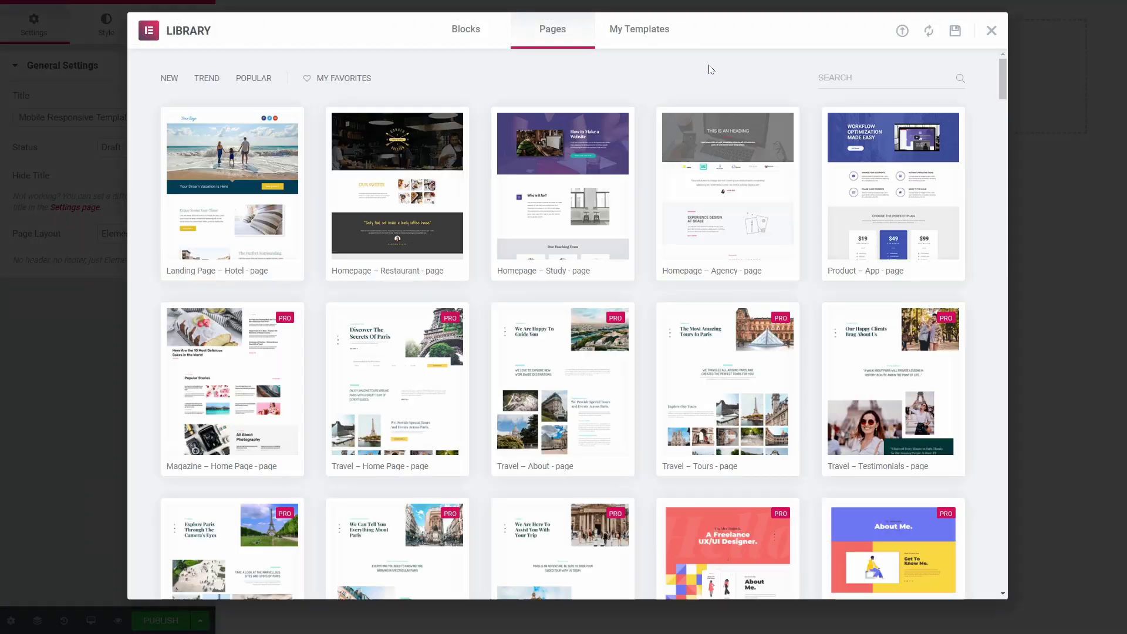
pyautogui.scroll(-1, 679, 350)
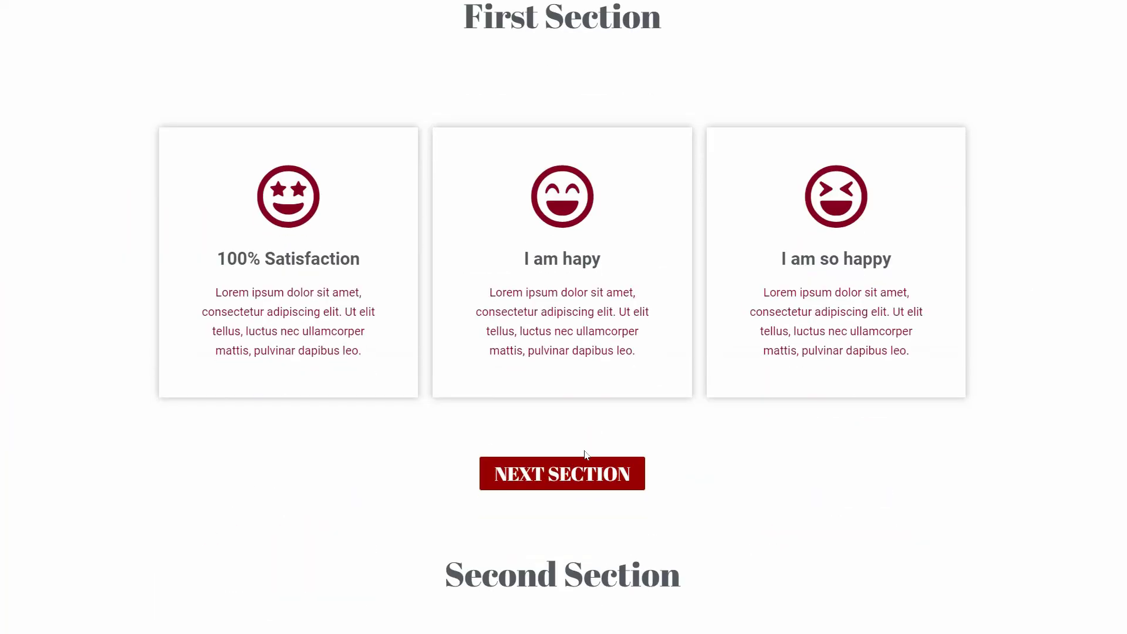
# Use NEXT SECTION on the live page to scroll to Second Section and the Get In Touch footer.
pyautogui.click(589, 475)
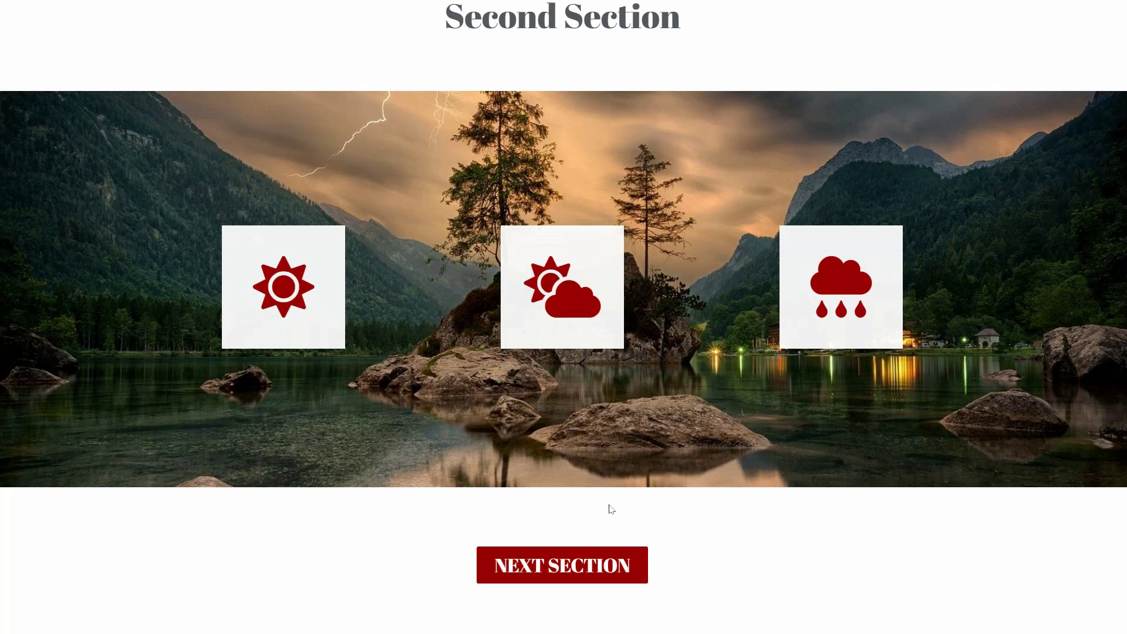
pyautogui.click(600, 568)
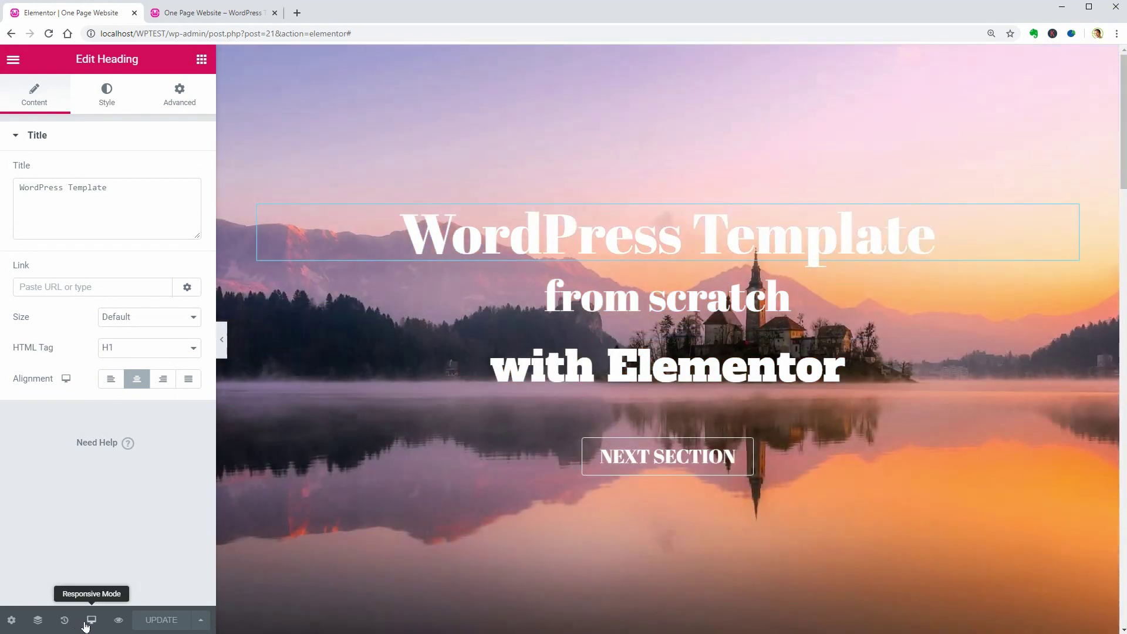
# Switch to mobile preview and shrink the 'WordPress Template' heading to 29 px.
pyautogui.click(88, 620)
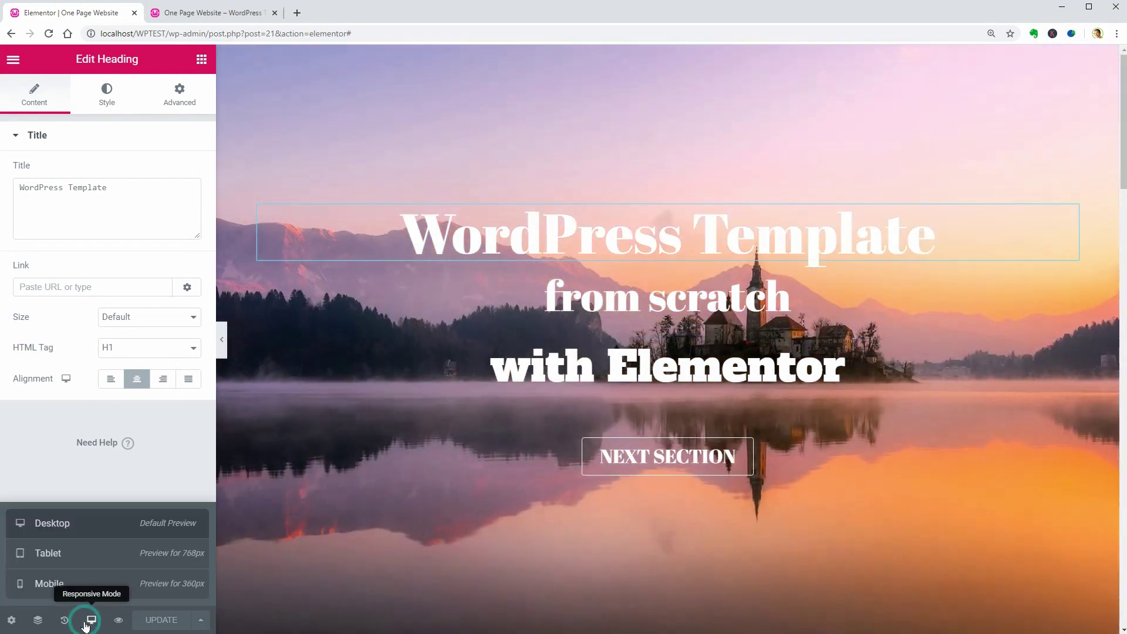
pyautogui.click(79, 587)
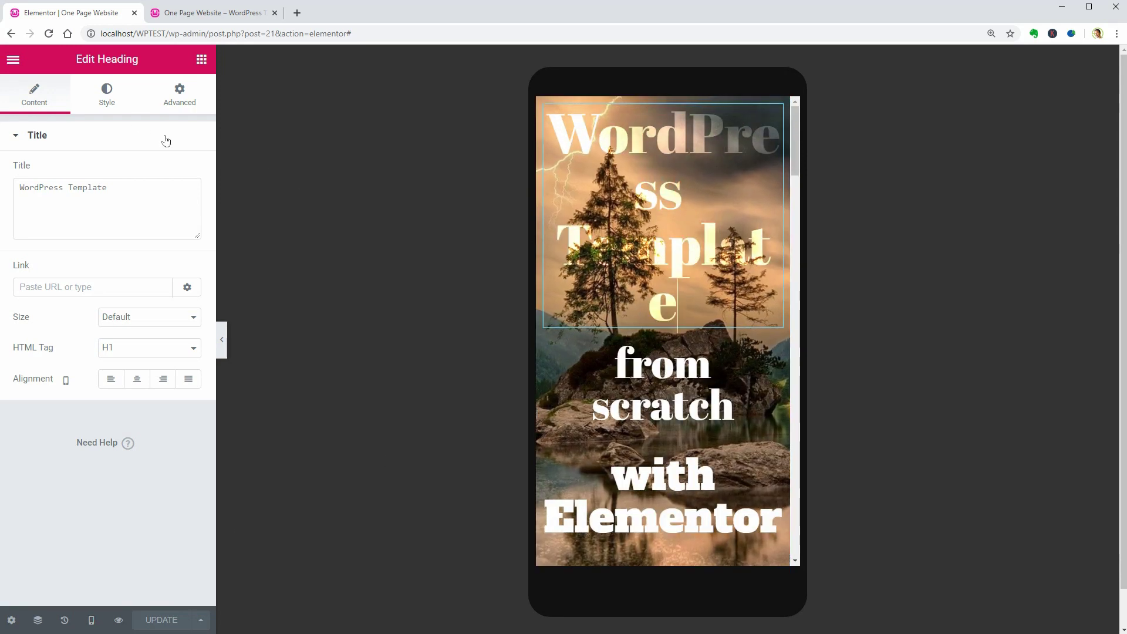
pyautogui.click(107, 96)
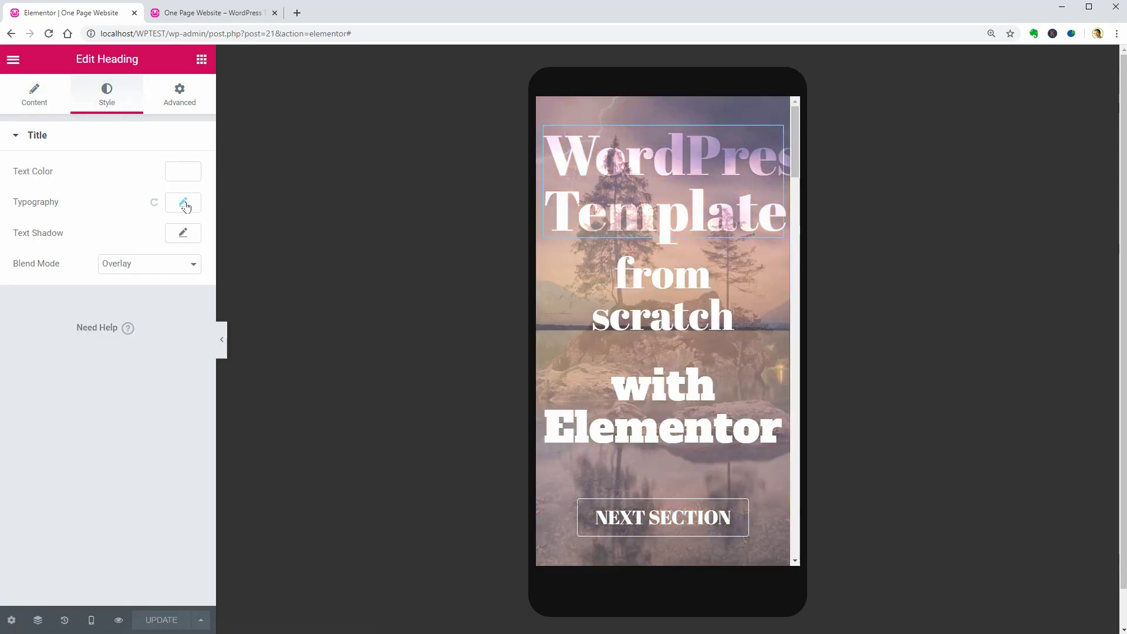
pyautogui.click(183, 202)
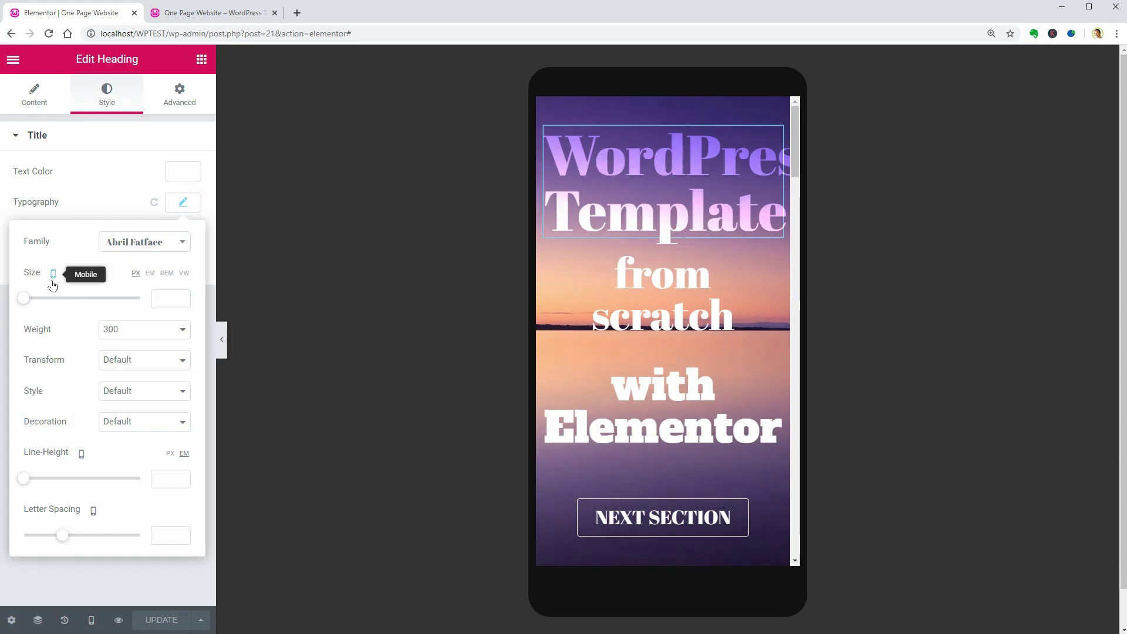
pyautogui.moveTo(25, 303); pyautogui.dragTo(41, 302)
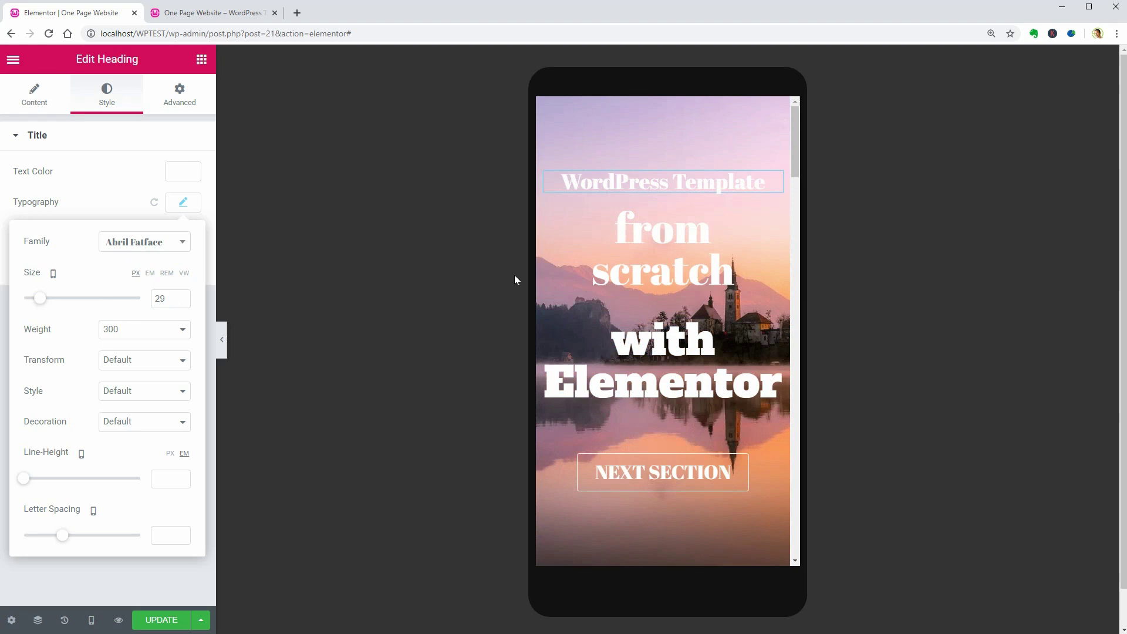
# Shrink the 'from scratch' heading to 27 px on mobile.
pyautogui.click(734, 270)
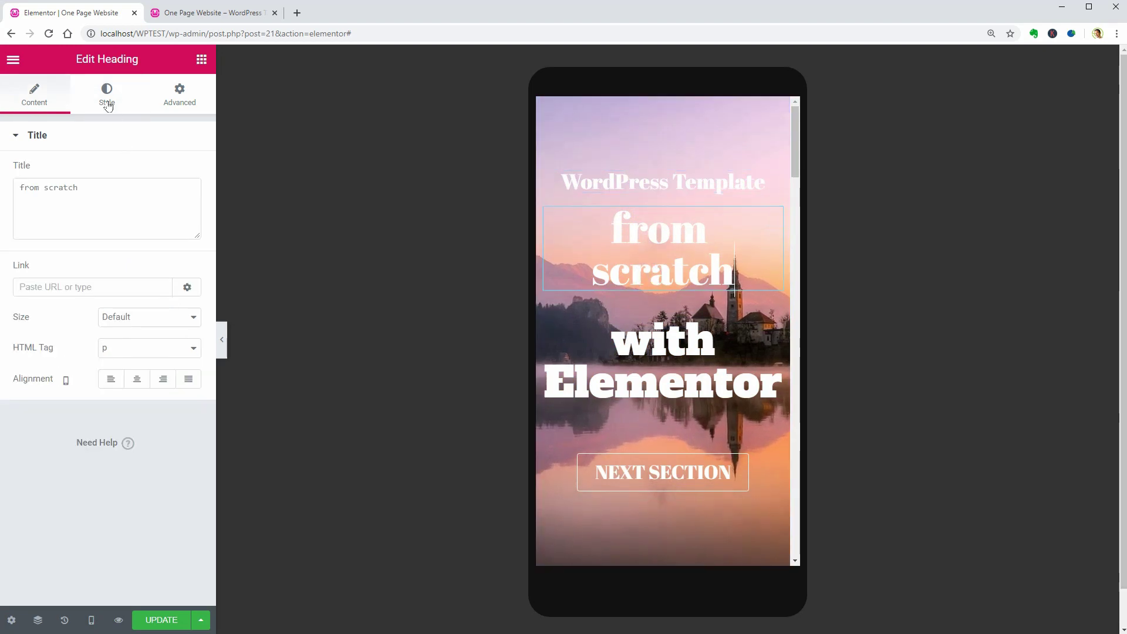
pyautogui.click(108, 105)
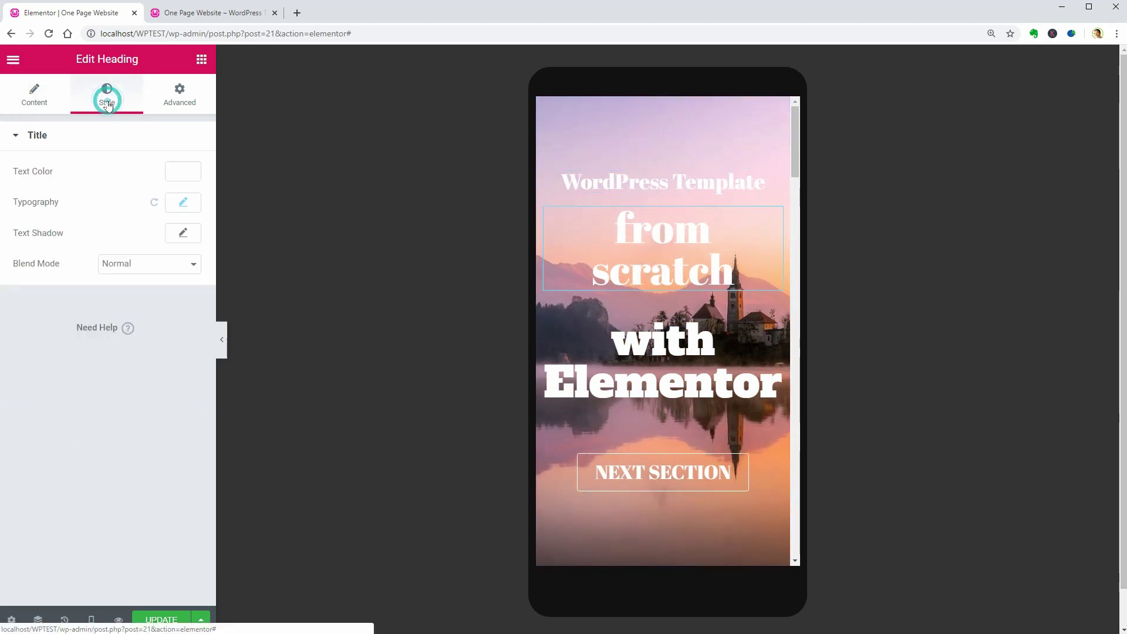
pyautogui.click(179, 203)
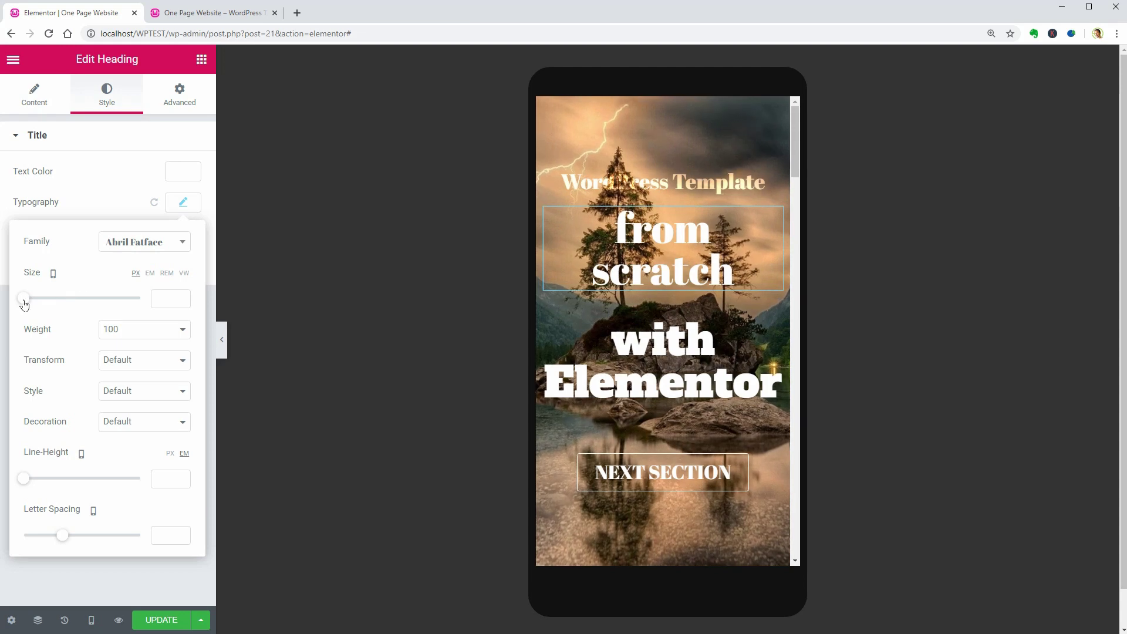
pyautogui.moveTo(24, 304); pyautogui.dragTo(39, 304)
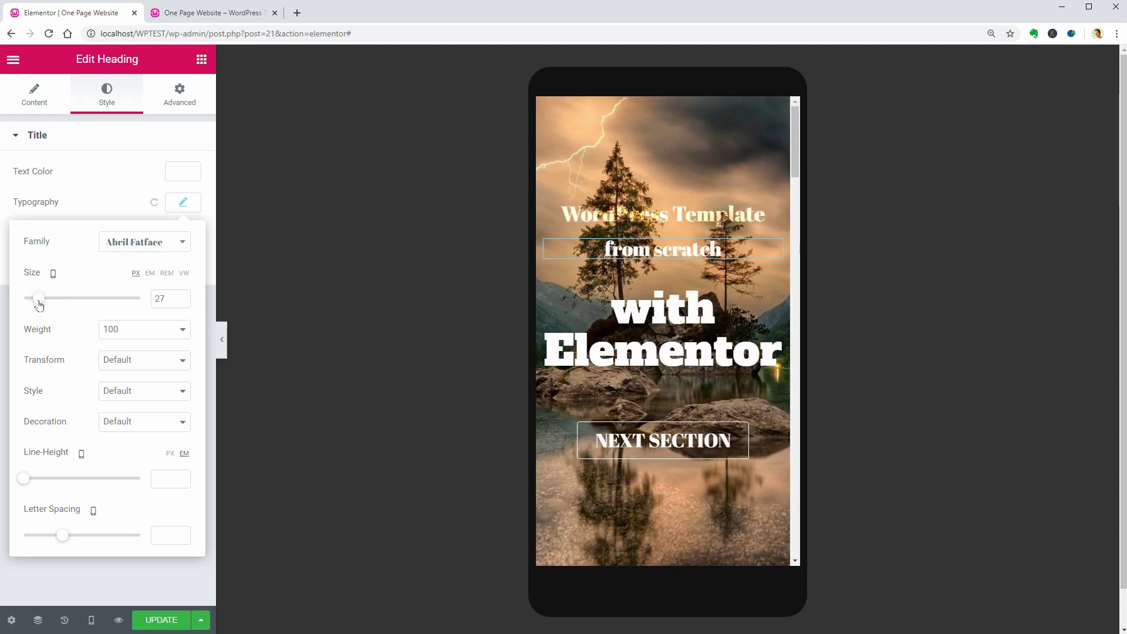
pyautogui.click(182, 203)
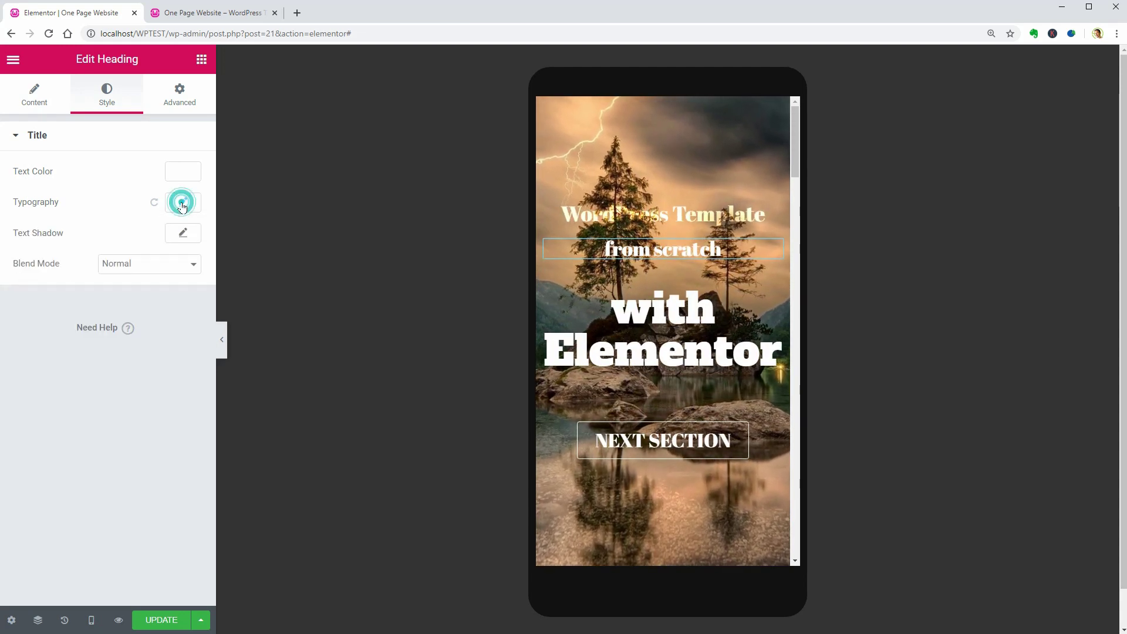
pyautogui.click(685, 329)
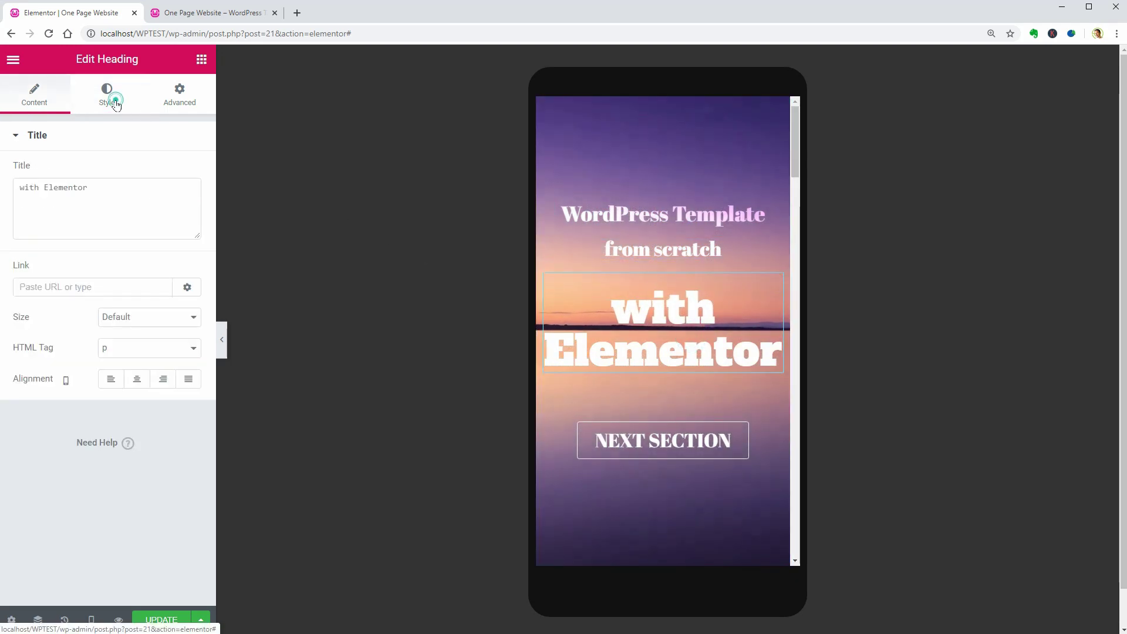
# Shrink the 'with Elementor' heading on mobile so it fits on one line.
pyautogui.click(116, 104)
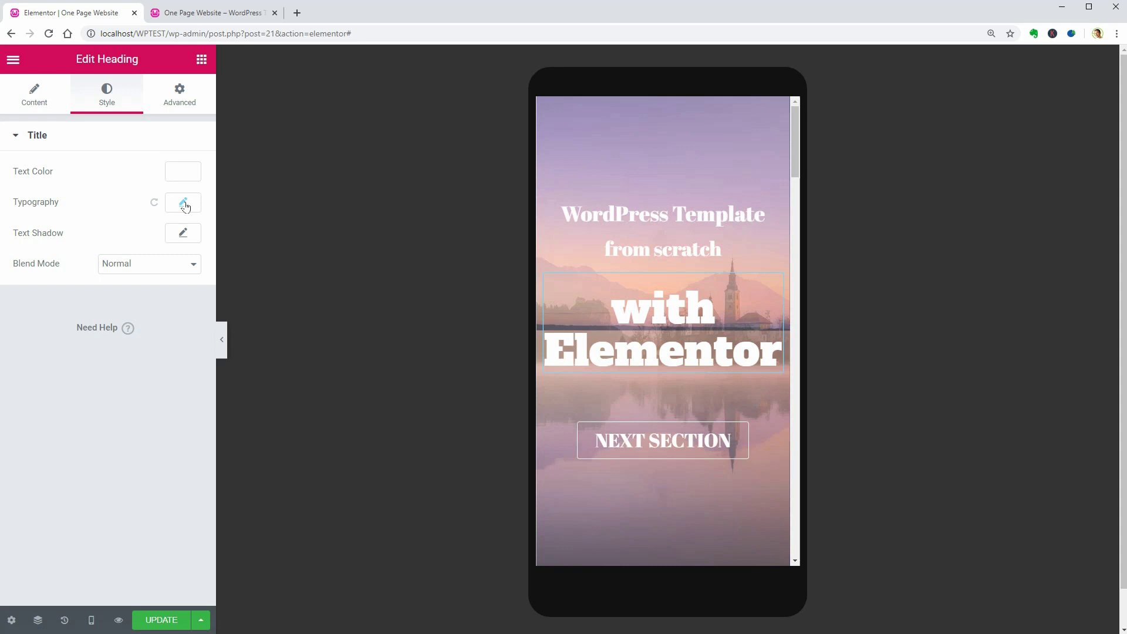
pyautogui.click(183, 203)
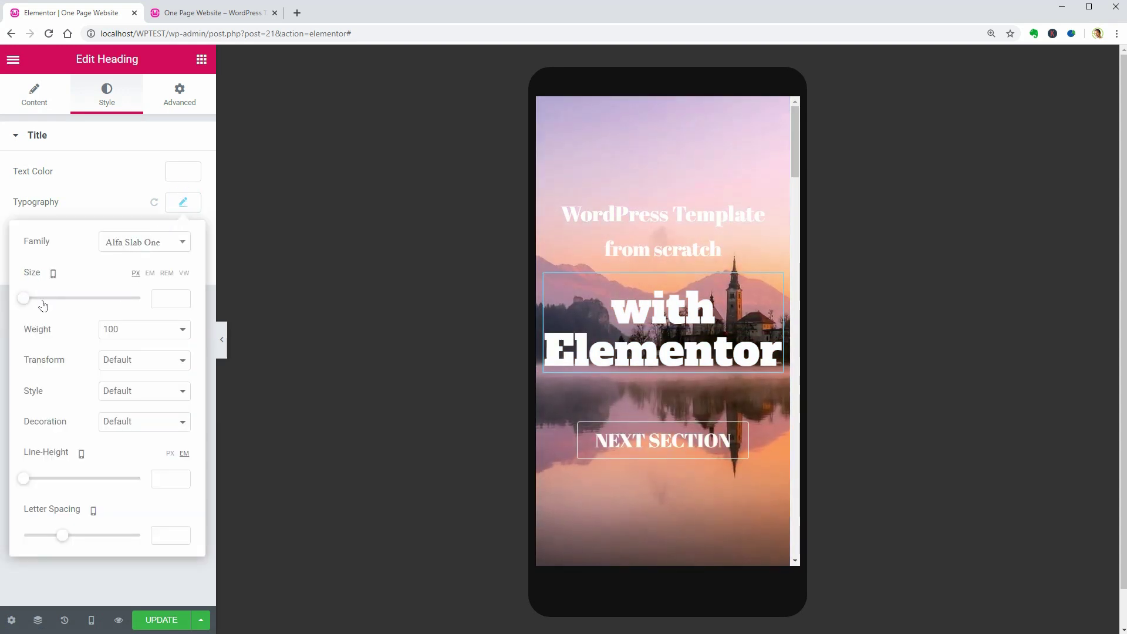
pyautogui.moveTo(22, 301); pyautogui.dragTo(38, 306)
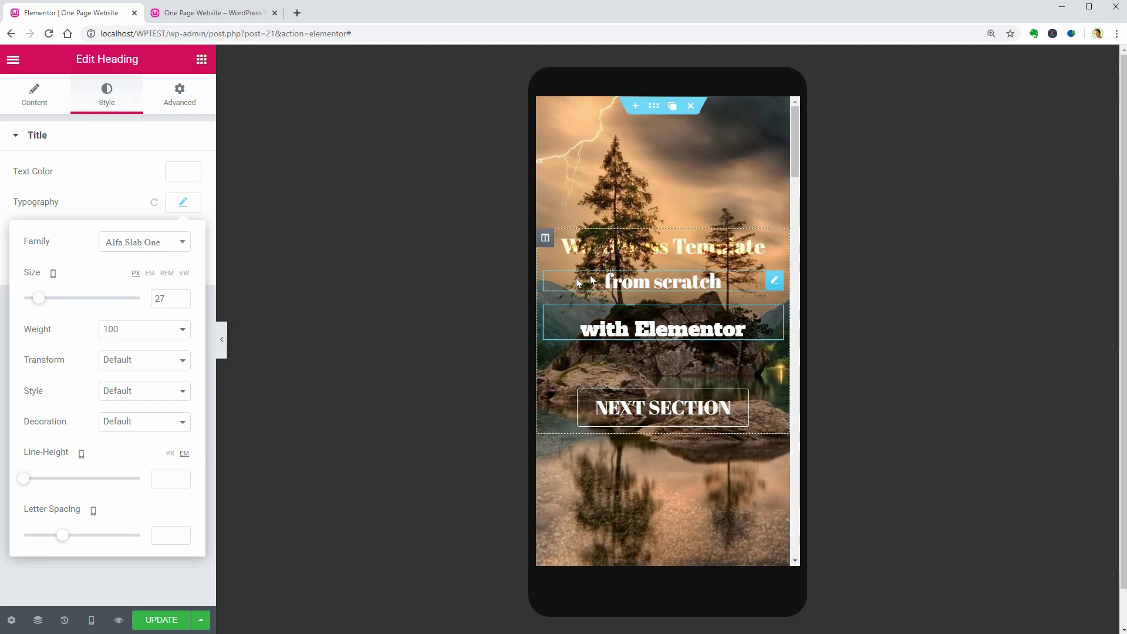
# Enlarge 'WordPress Template' to wrap onto two lines and raise 'from scratch' to 30 px.
pyautogui.click(686, 251)
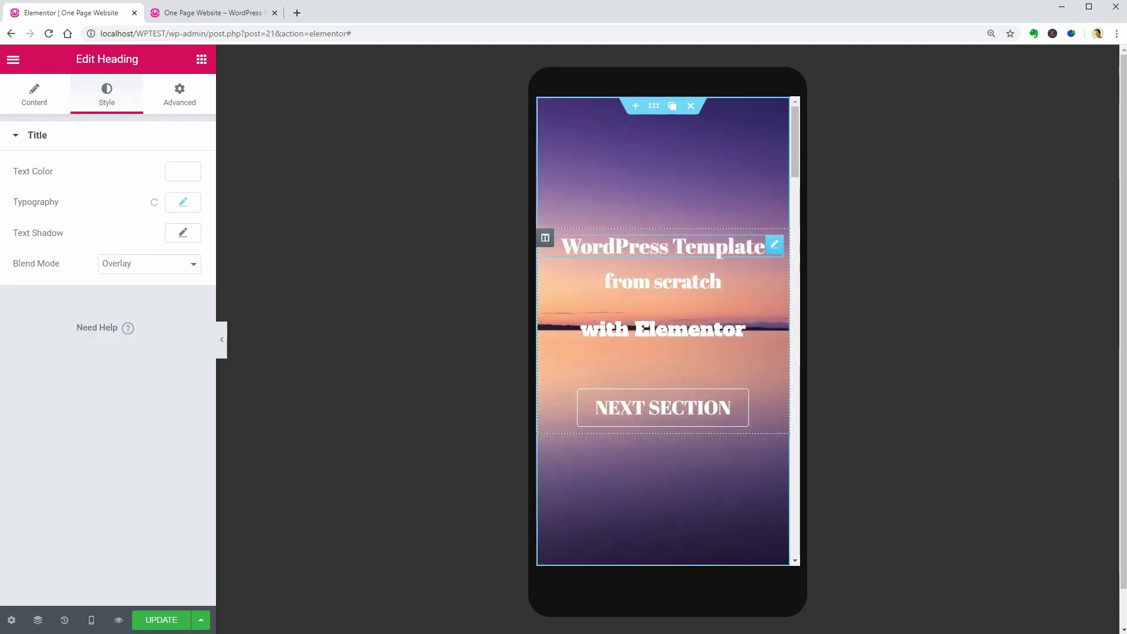
pyautogui.click(184, 203)
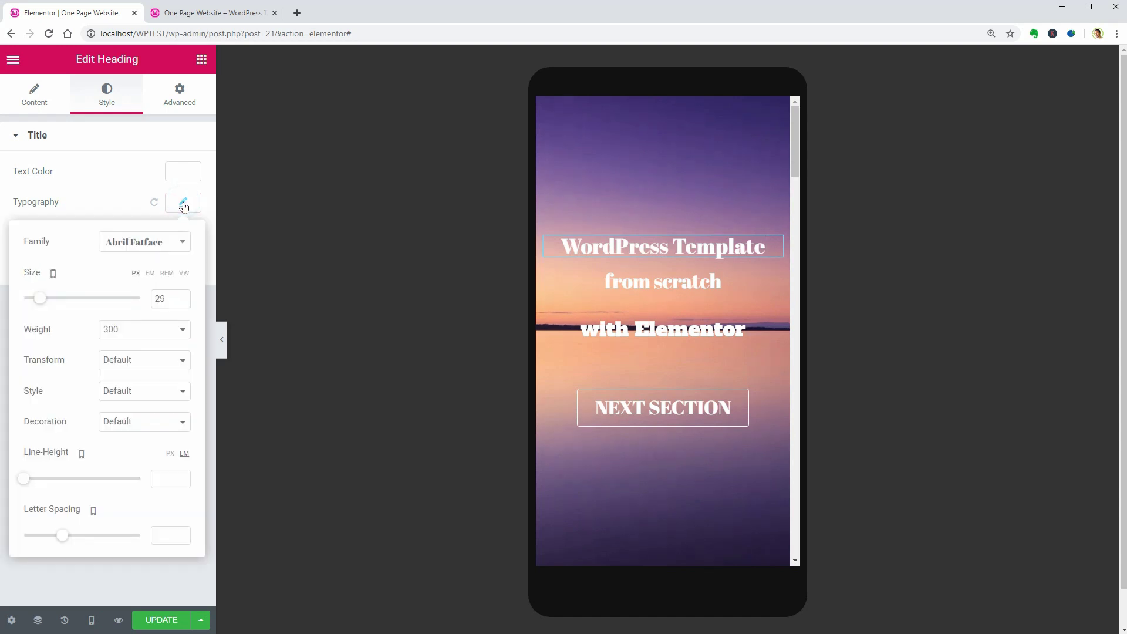
pyautogui.moveTo(42, 301); pyautogui.dragTo(54, 301)
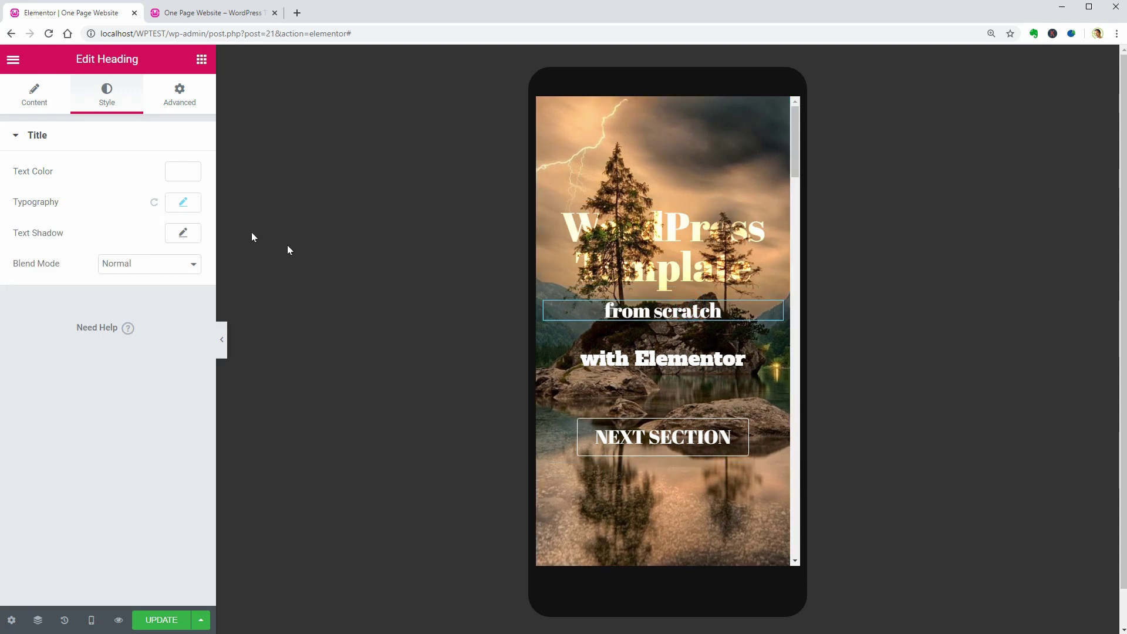
pyautogui.click(183, 202)
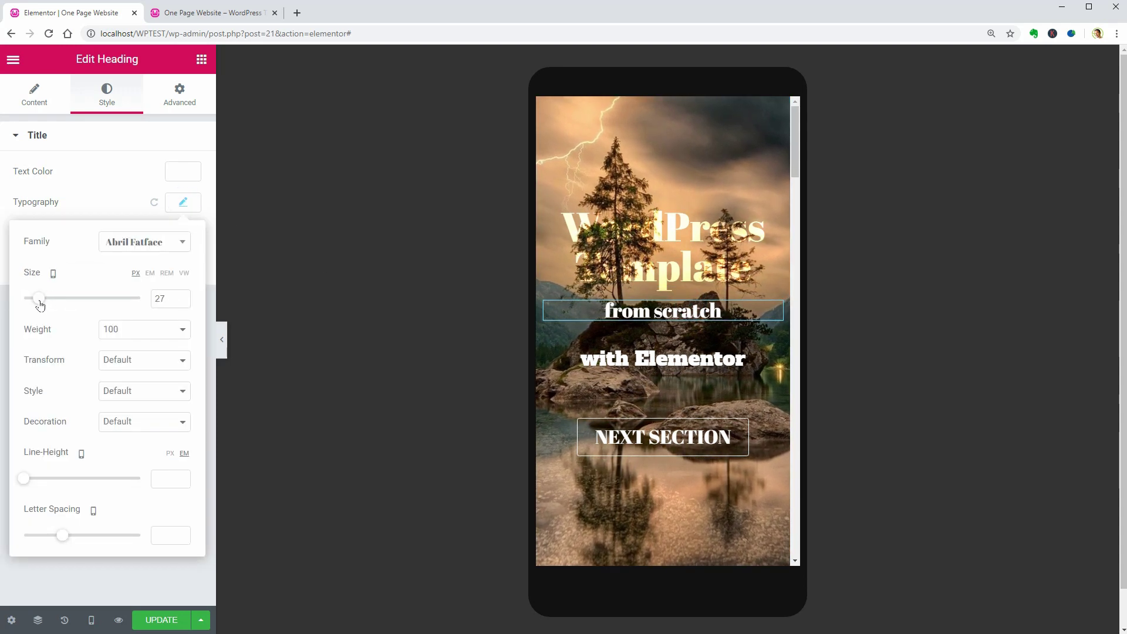
pyautogui.moveTo(38, 299); pyautogui.dragTo(48, 302)
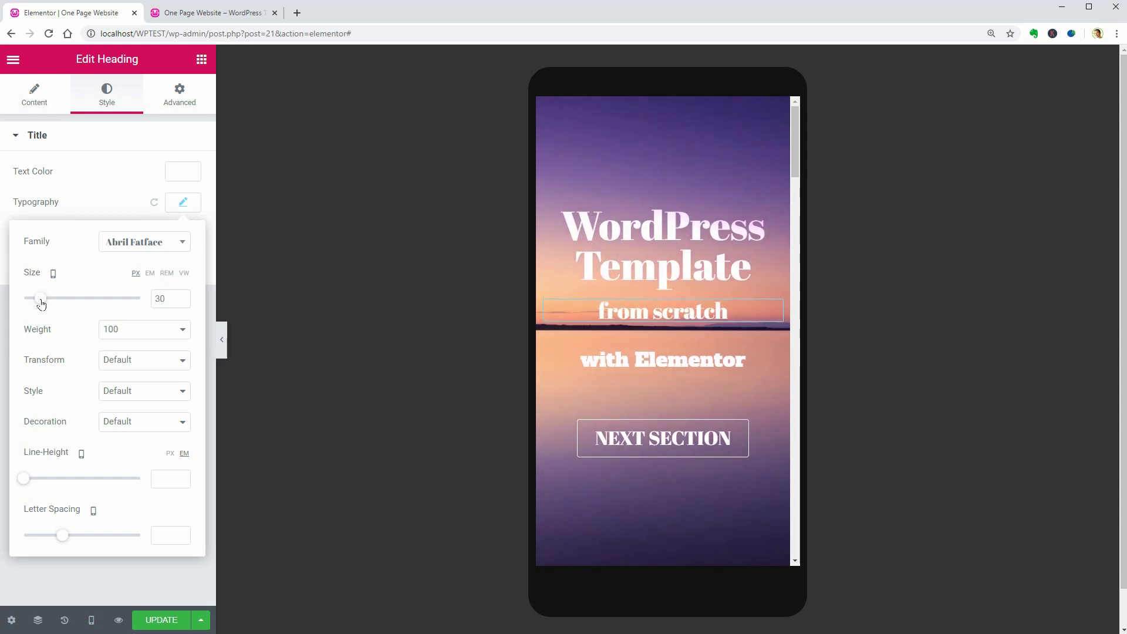
# Unlink the NEXT SECTION button's padding, set top to 30 px, and test its jump.
pyautogui.click(756, 434)
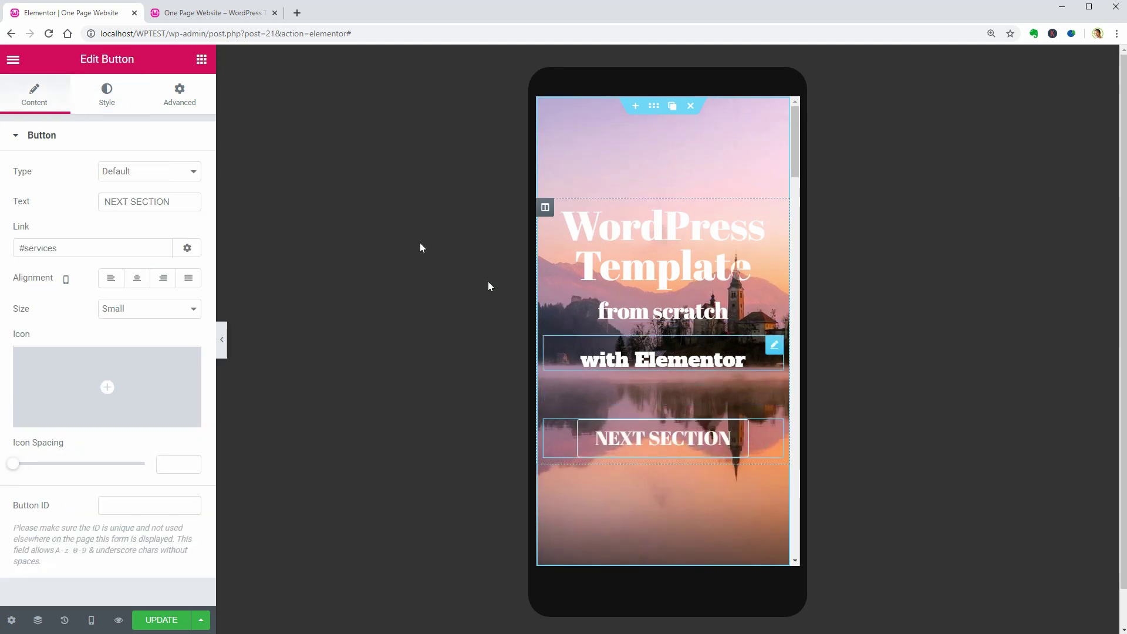
pyautogui.click(185, 100)
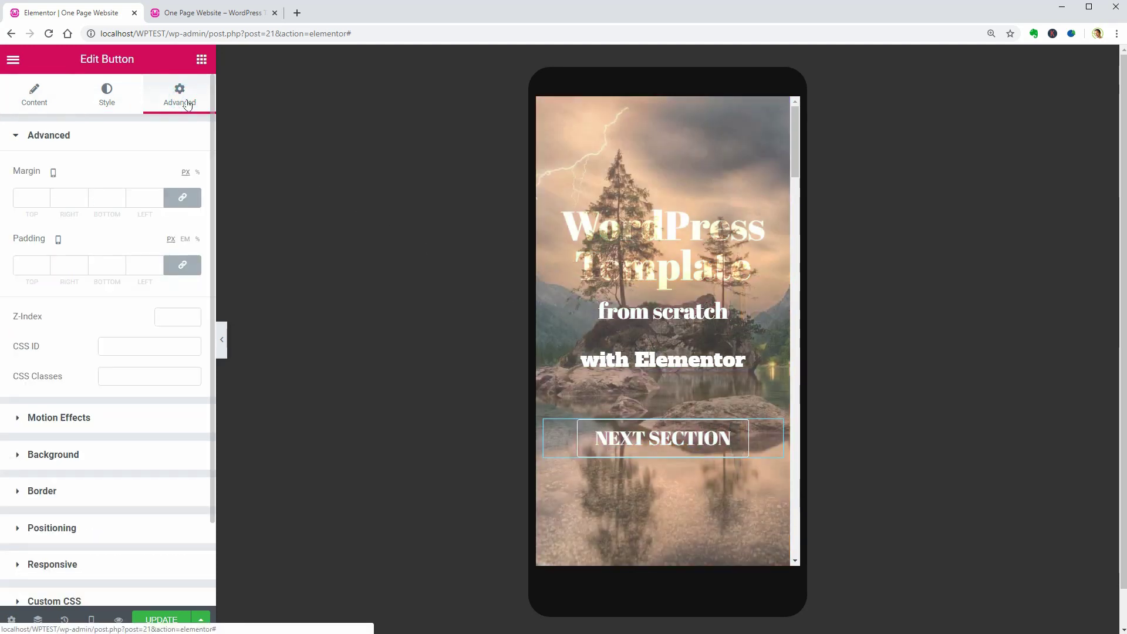
pyautogui.click(183, 265)
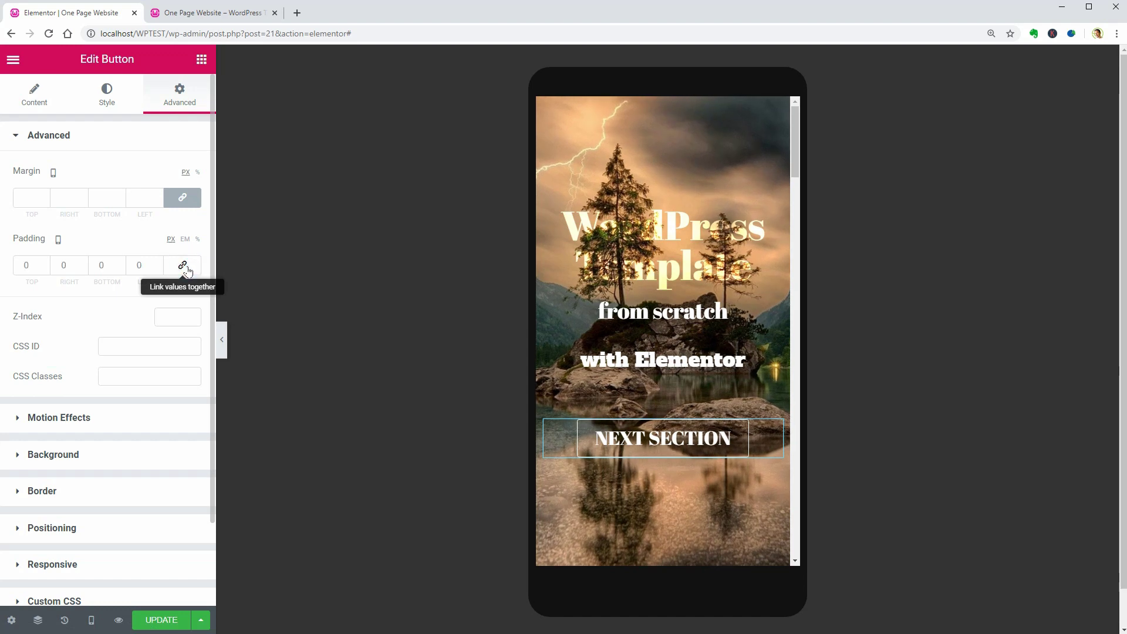
pyautogui.doubleClick(35, 265)
pyautogui.write('7')
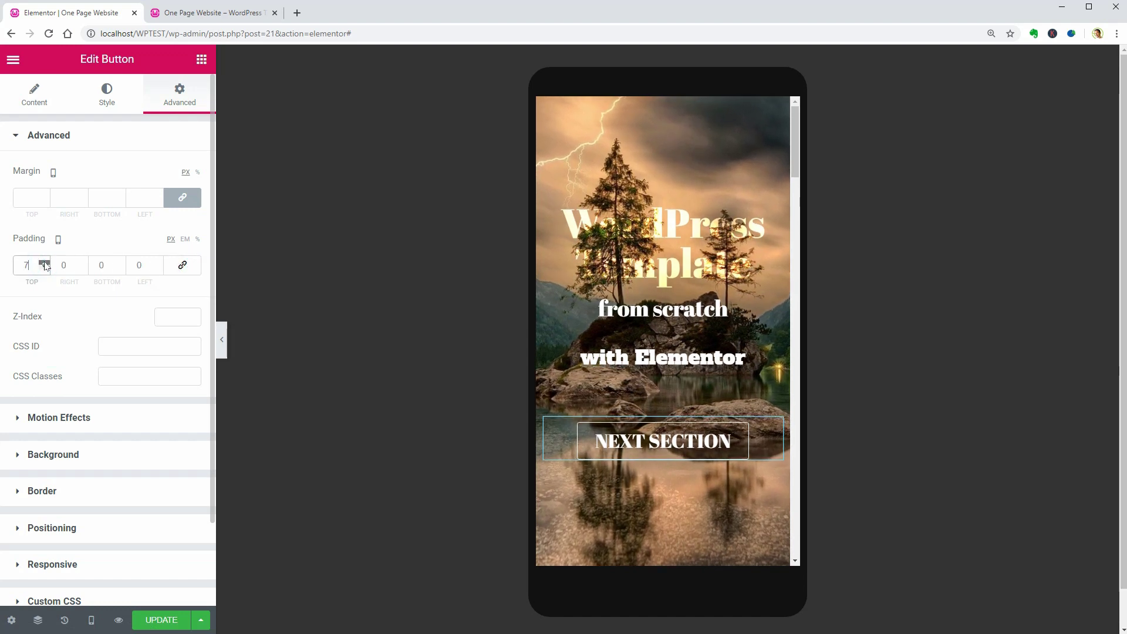
pyautogui.click(46, 262)
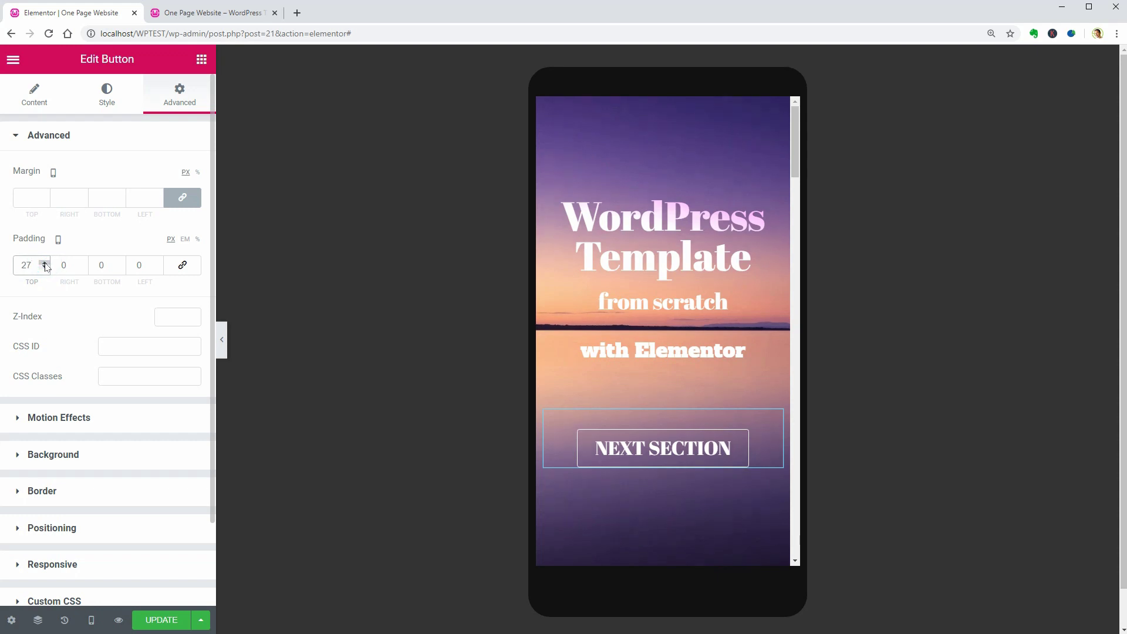
pyautogui.click(45, 264)
pyautogui.click(46, 264)
pyautogui.click(45, 263)
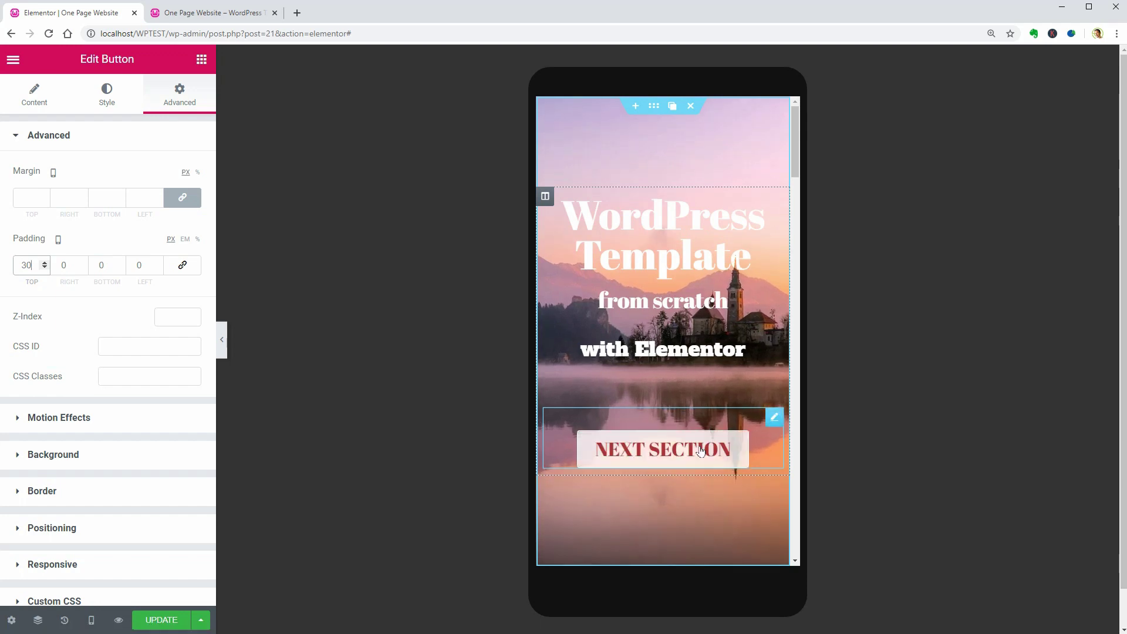
pyautogui.click(700, 451)
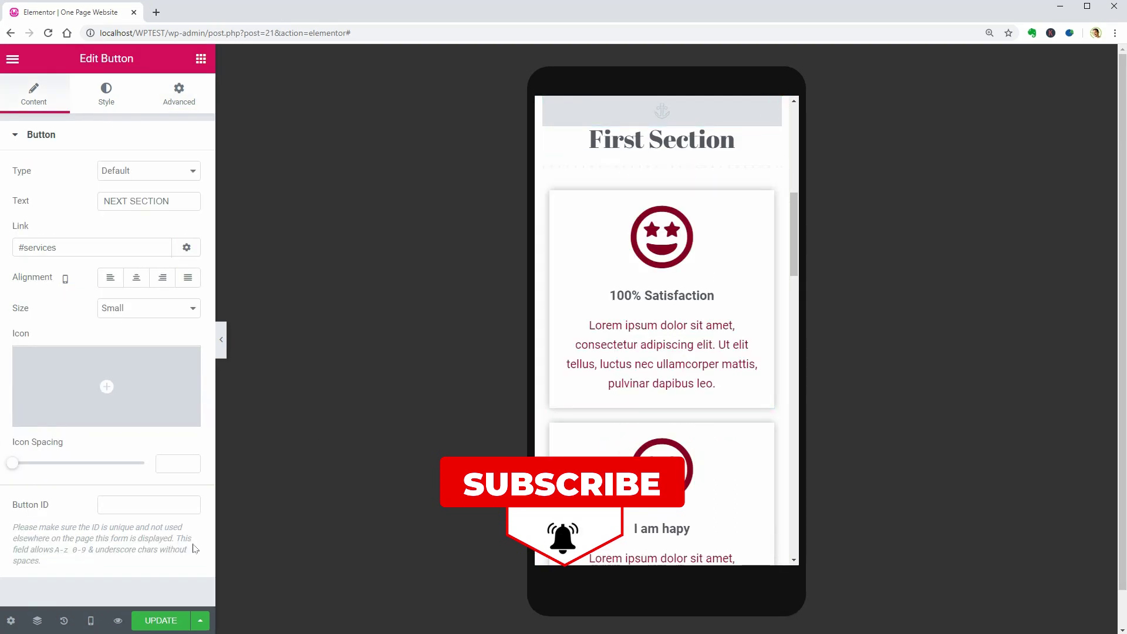
# Review the page in desktop preview, then return to the mobile preview.
pyautogui.click(90, 620)
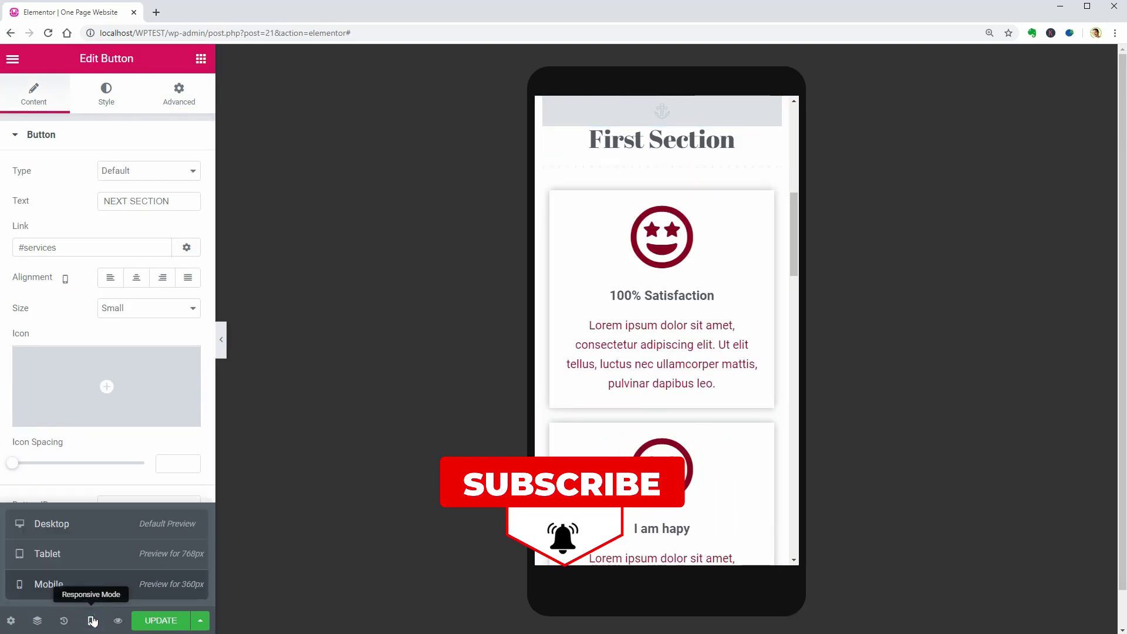
pyautogui.click(82, 529)
pyautogui.scroll(6, 843, 417)
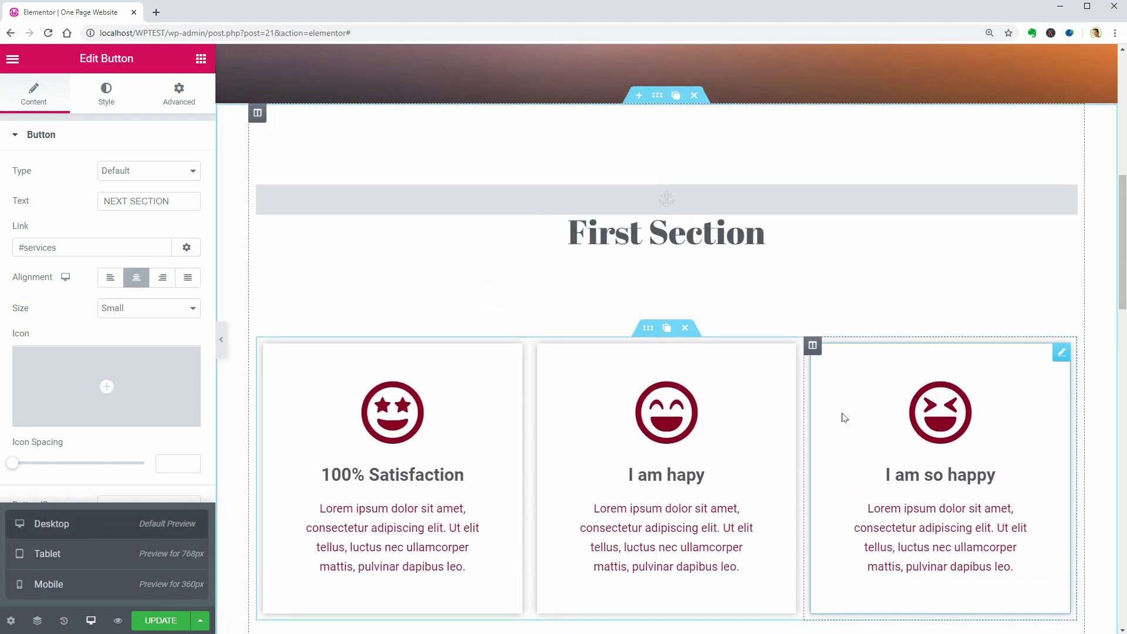
pyautogui.scroll(2, 842, 413)
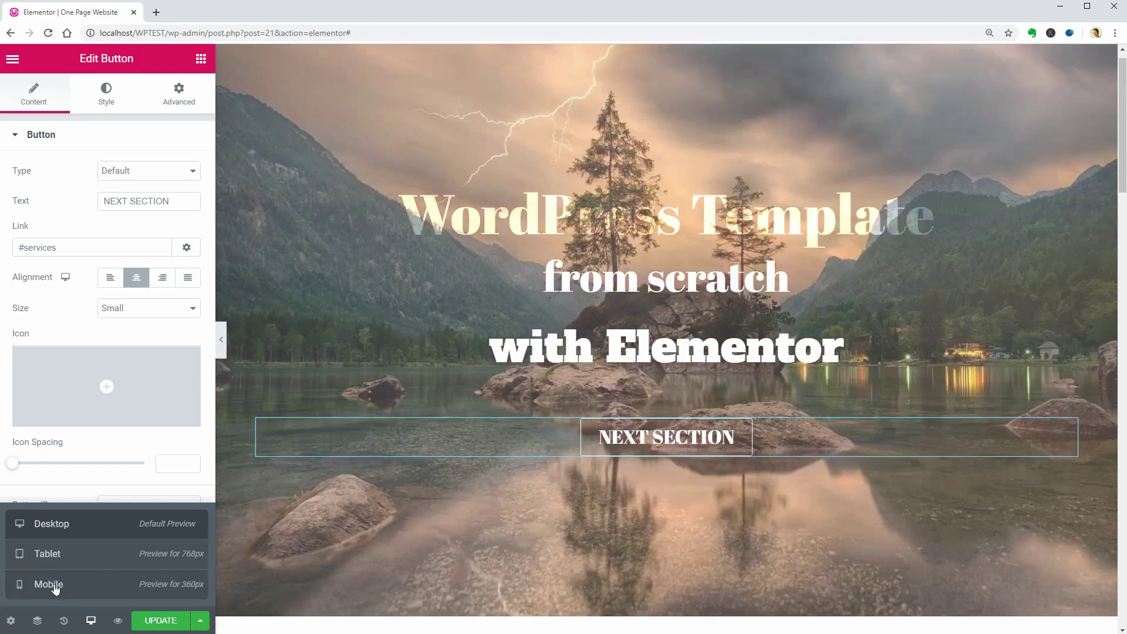
pyautogui.click(19, 583)
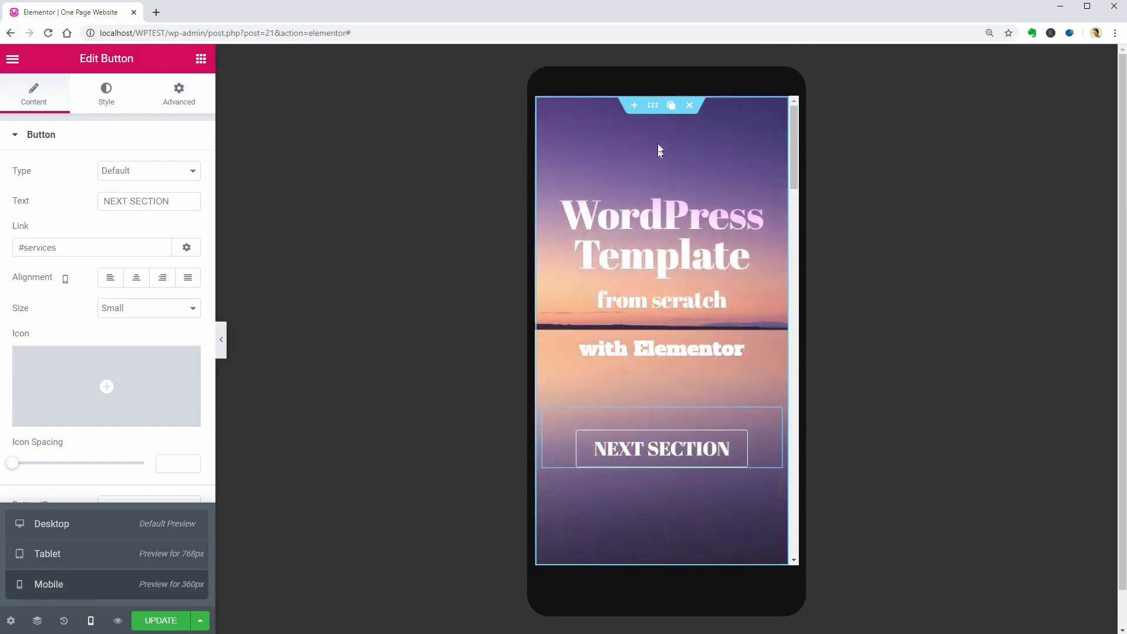
# Set the hero section's mobile background position to Center Left.
pyautogui.click(651, 109)
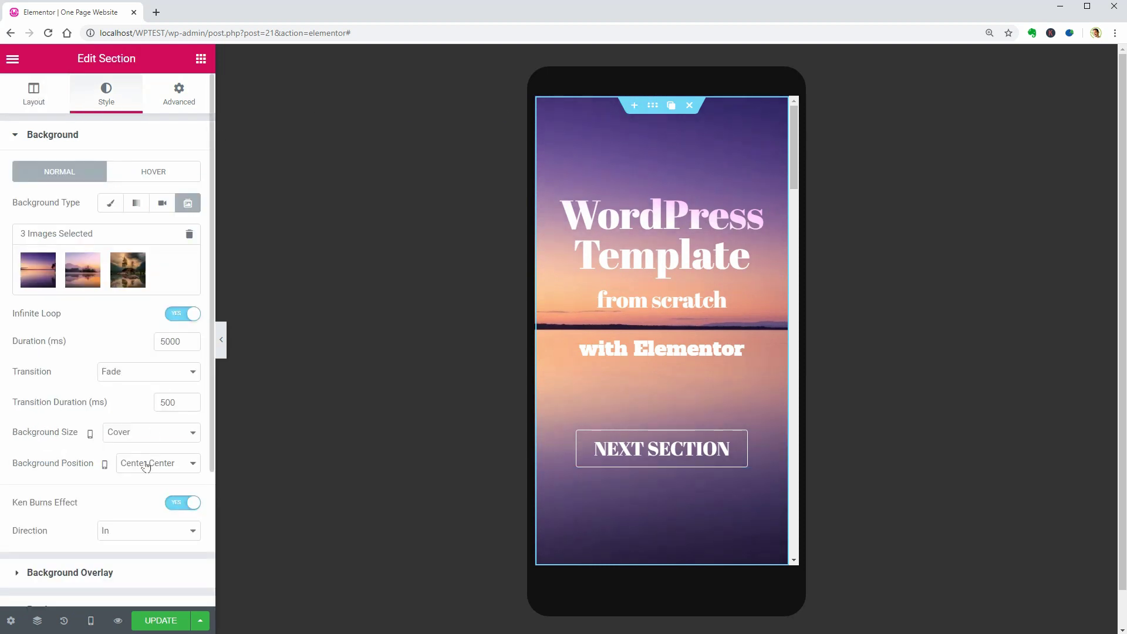
pyautogui.click(166, 468)
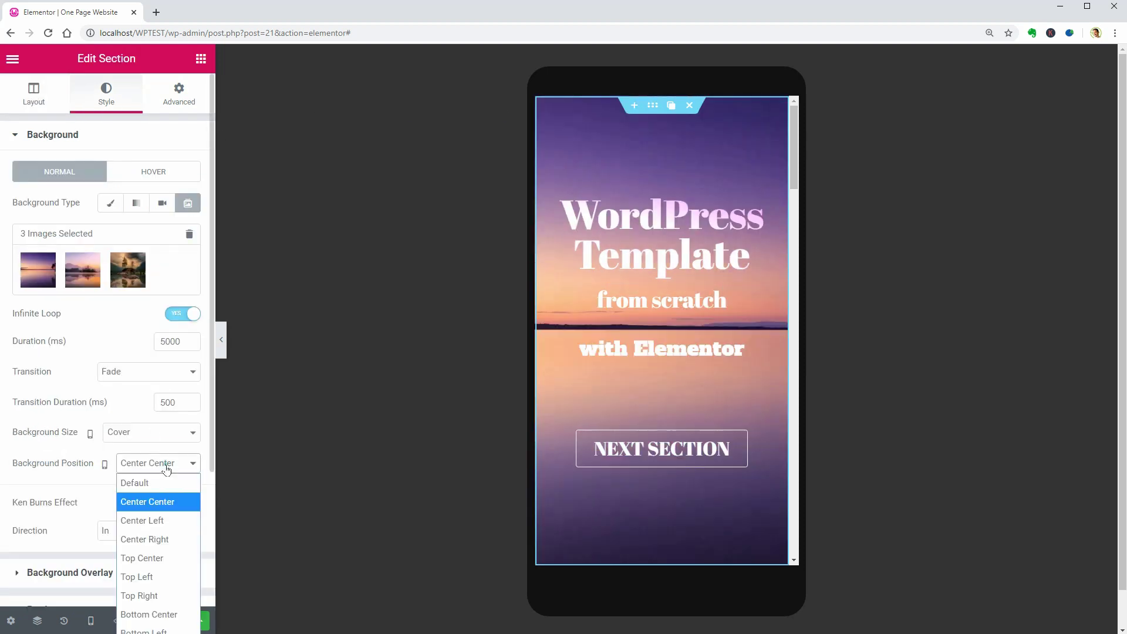
pyautogui.click(174, 539)
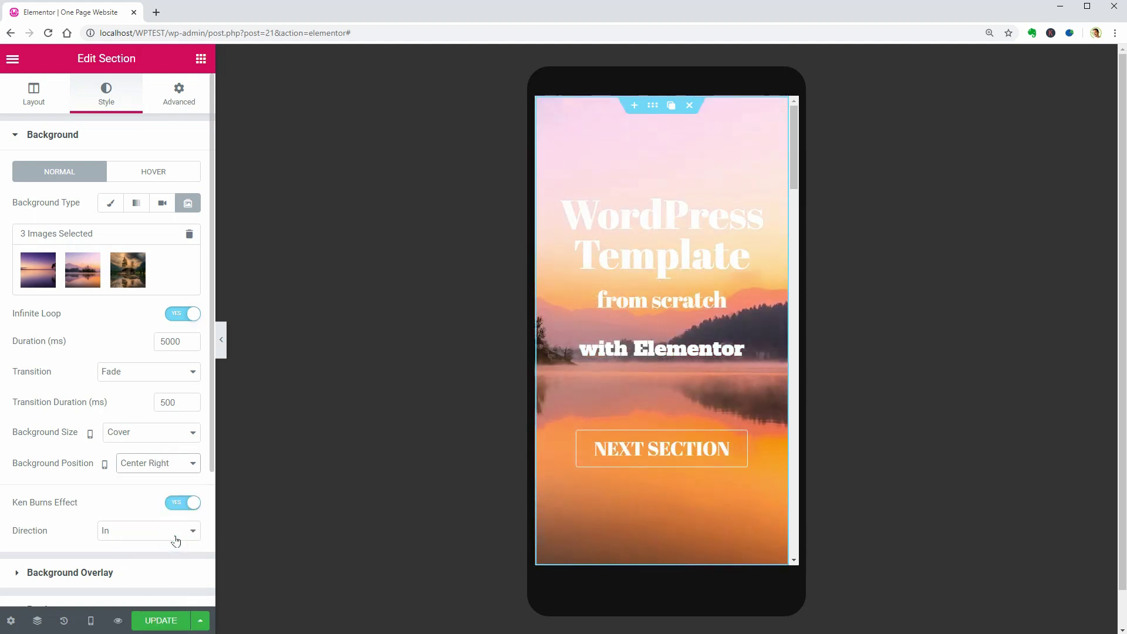
pyautogui.click(165, 473)
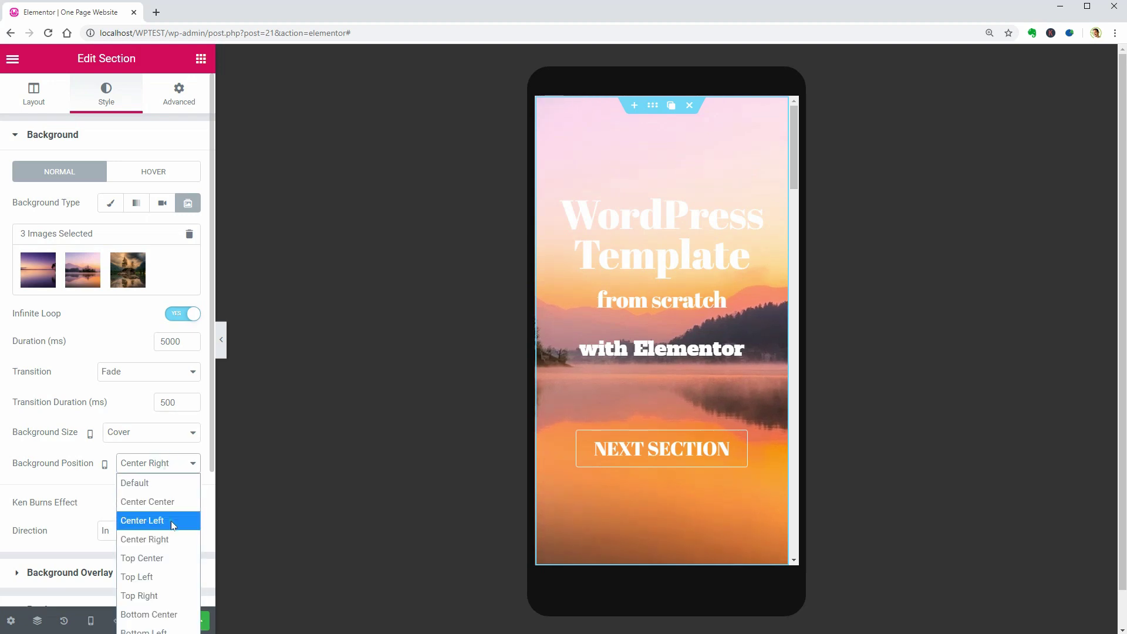
pyautogui.click(171, 520)
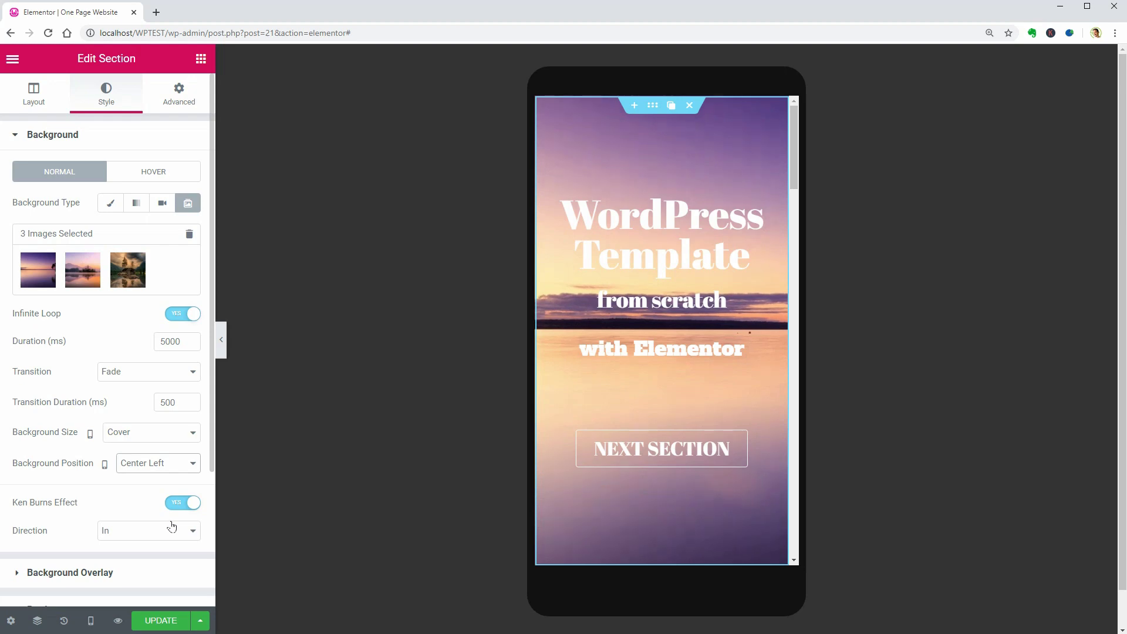
# Test the NEXT SECTION jump, then shrink the 'First Section' heading to 34 px on mobile.
pyautogui.click(700, 449)
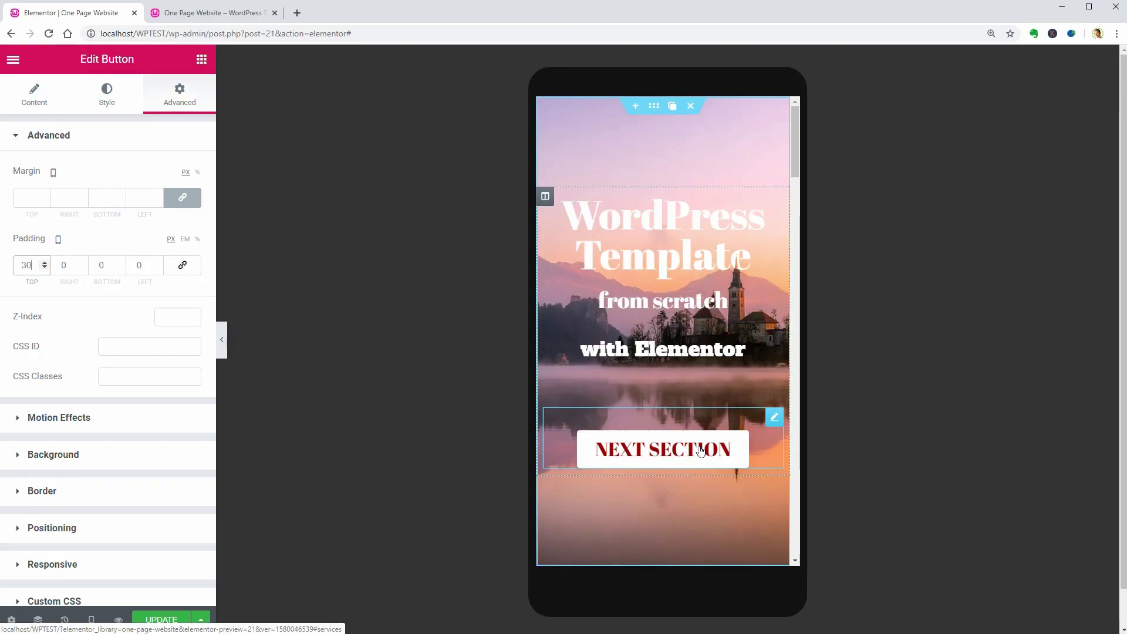
pyautogui.click(700, 450)
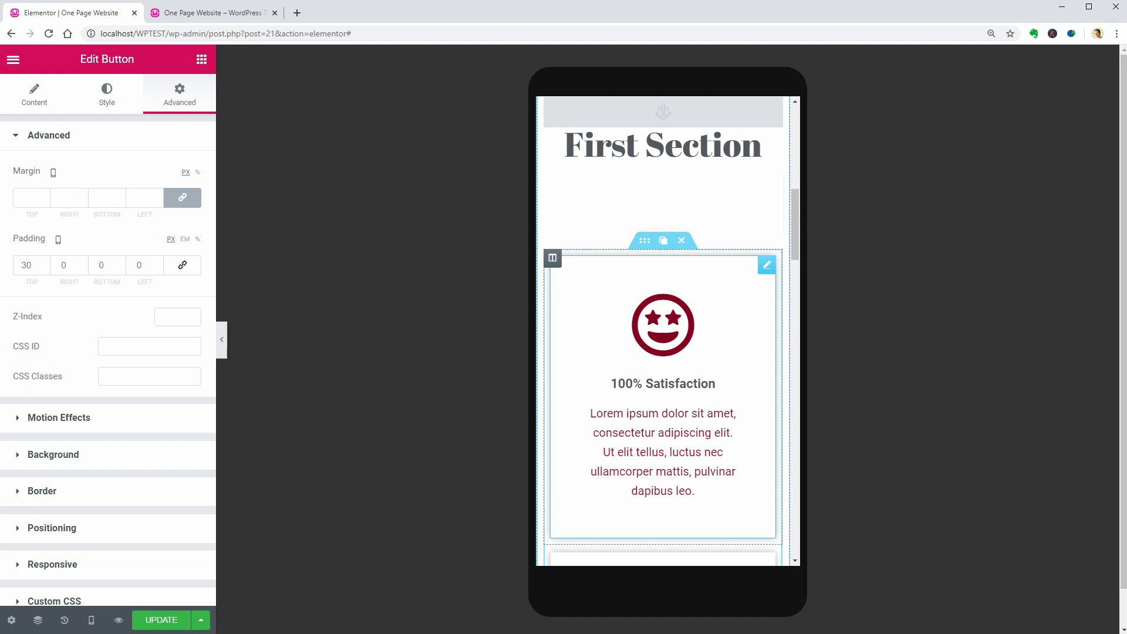
pyautogui.click(703, 149)
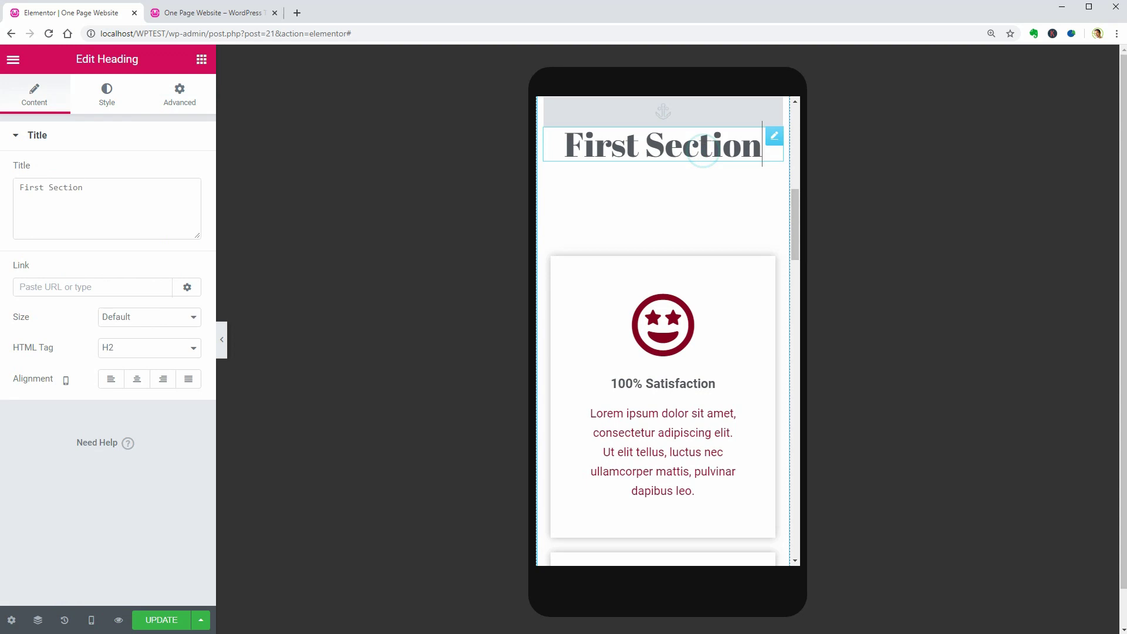
pyautogui.click(107, 94)
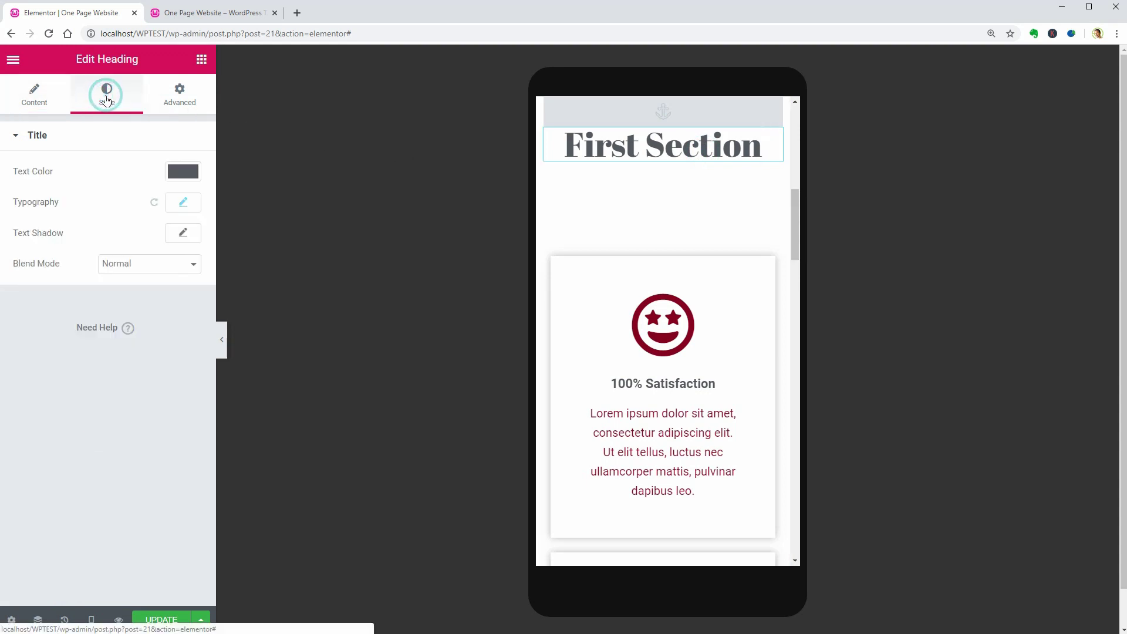
pyautogui.click(183, 202)
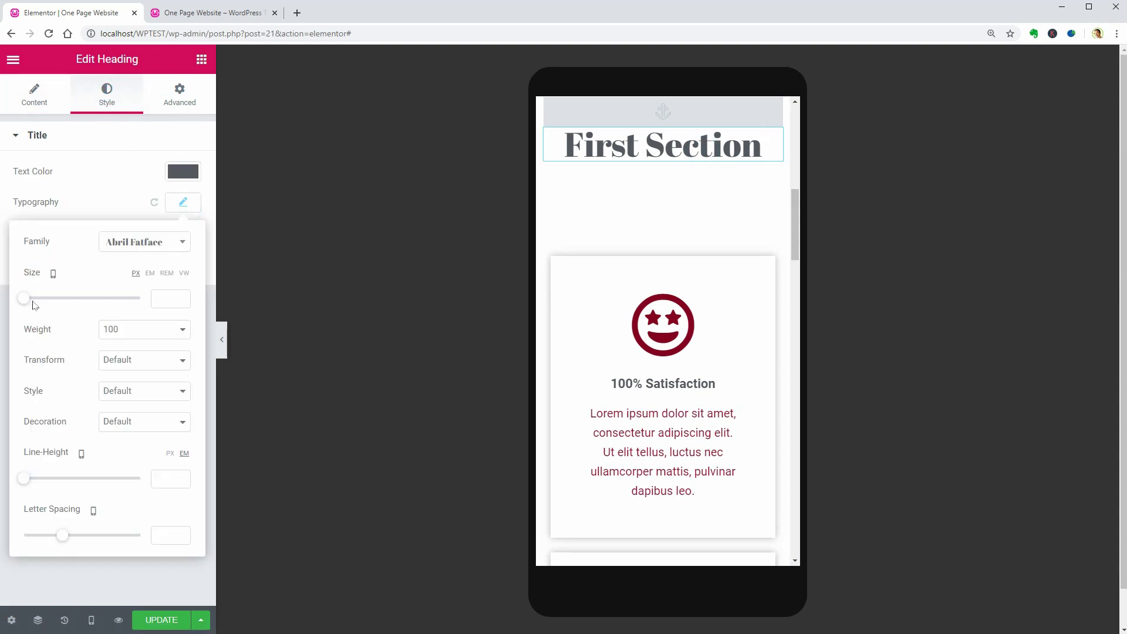
pyautogui.moveTo(29, 304); pyautogui.dragTo(48, 303)
pyautogui.doubleClick(160, 298)
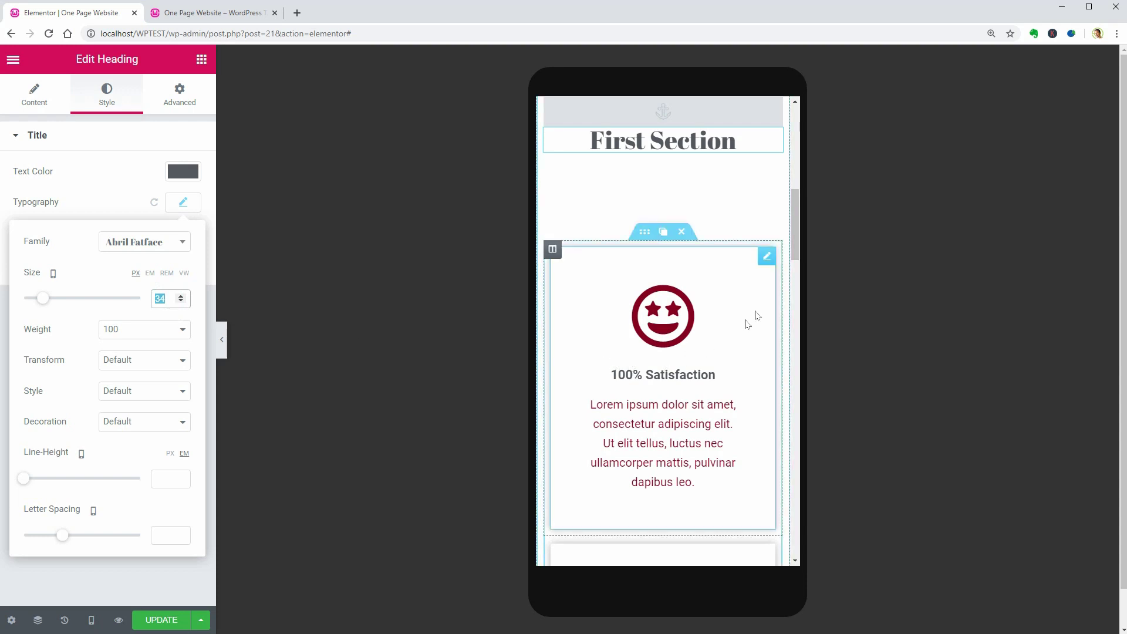
# Shrink the spacer under First Section to 10 and hide it on mobile only.
pyautogui.click(720, 207)
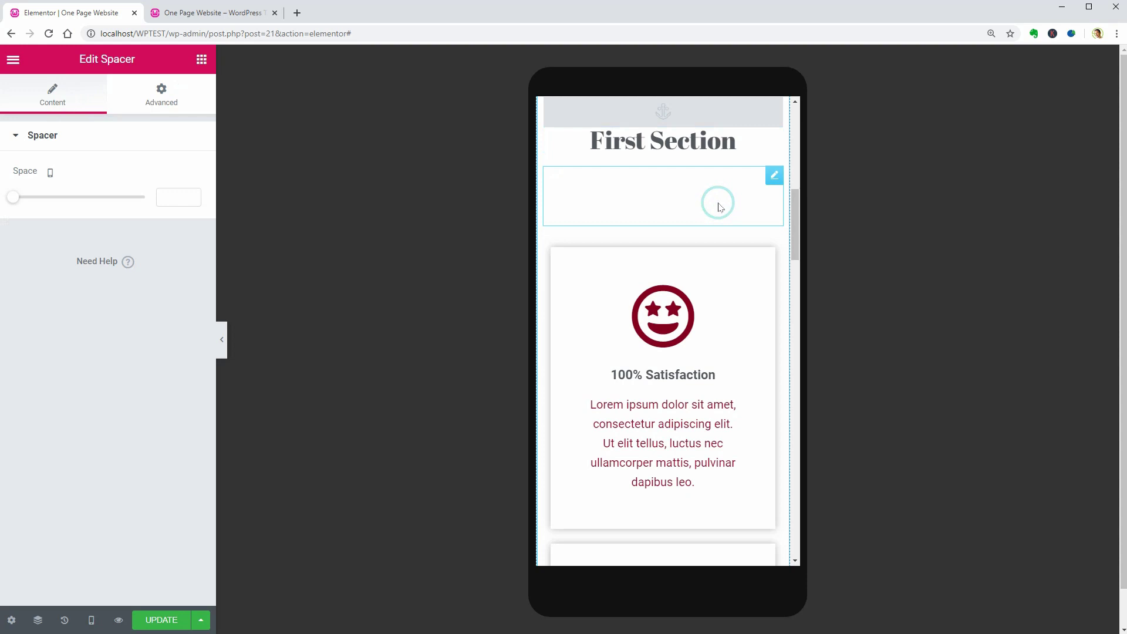
pyautogui.click(14, 199)
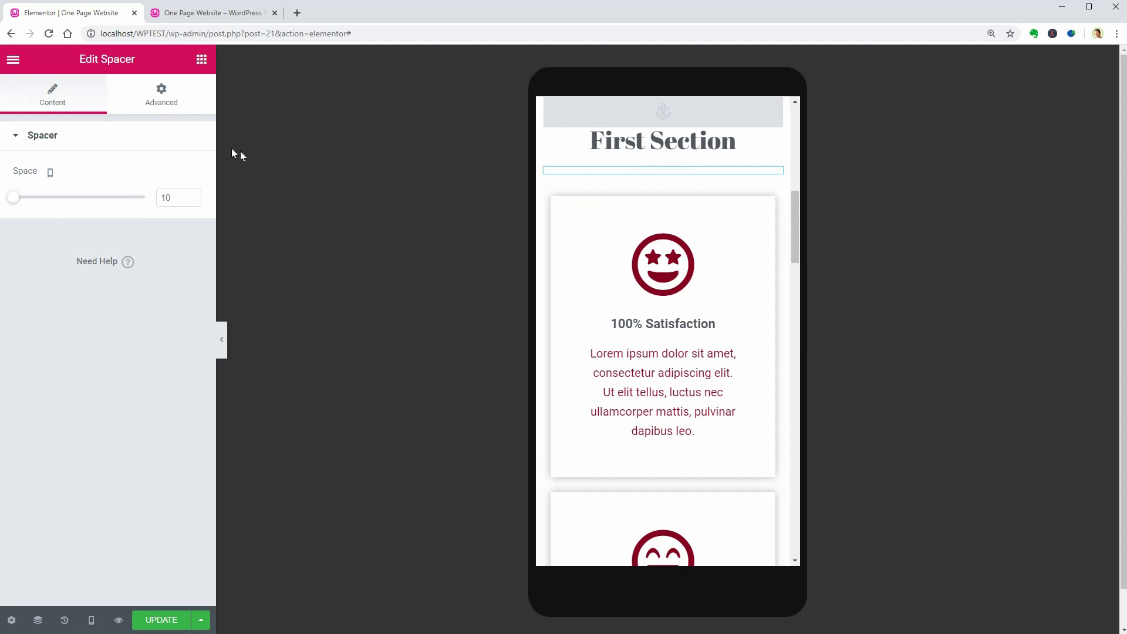
pyautogui.click(165, 106)
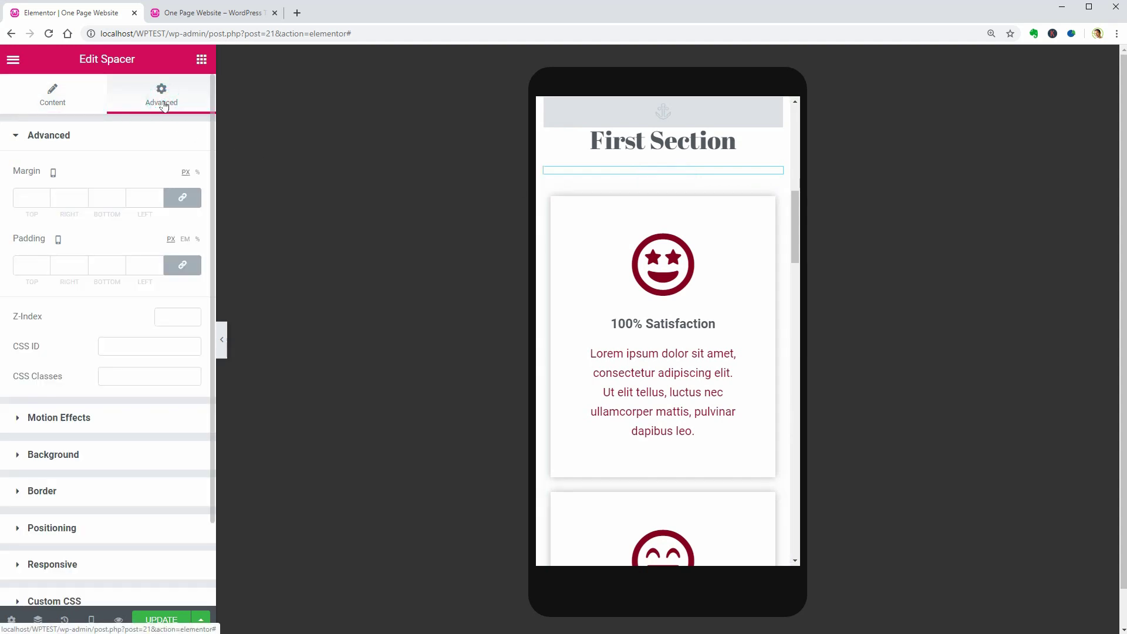
pyautogui.click(49, 139)
pyautogui.click(45, 320)
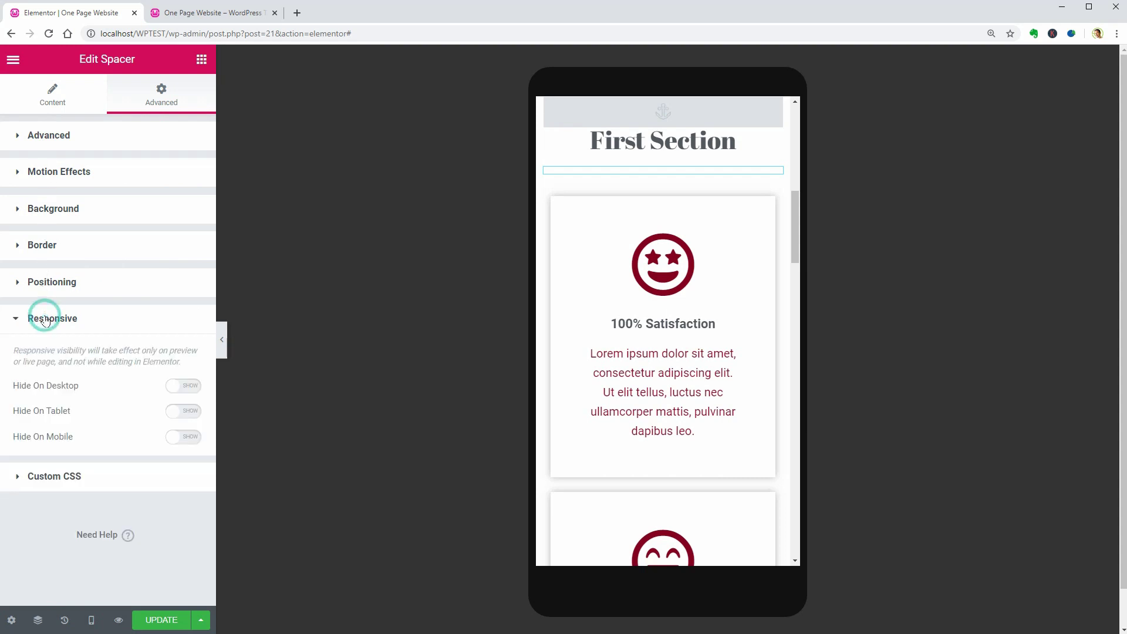
pyautogui.click(179, 445)
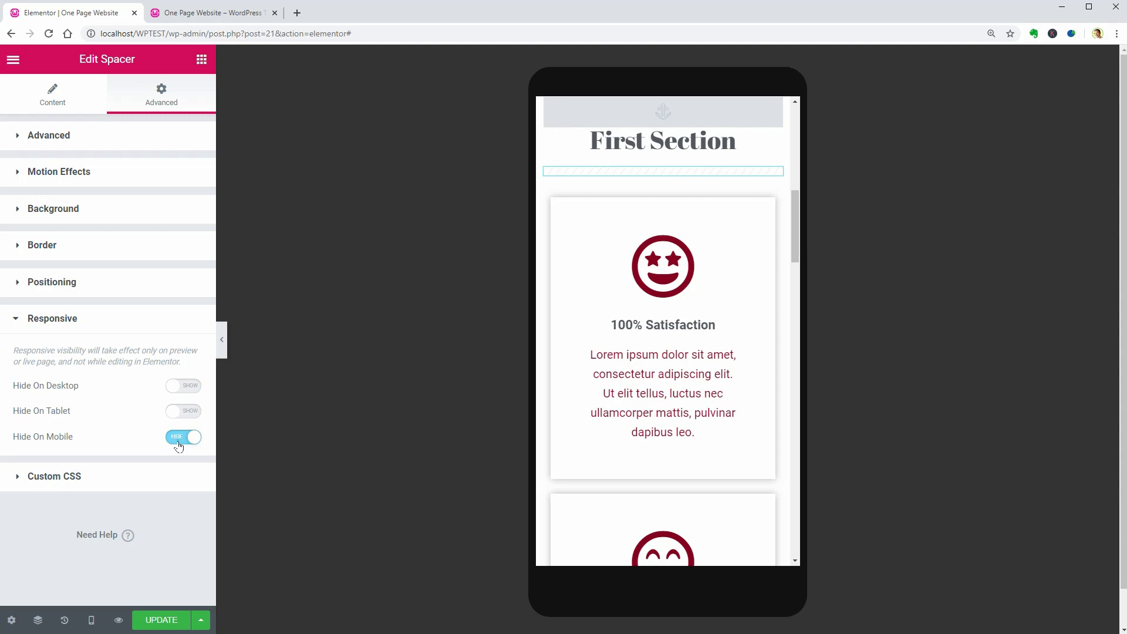
pyautogui.click(179, 445)
pyautogui.click(179, 444)
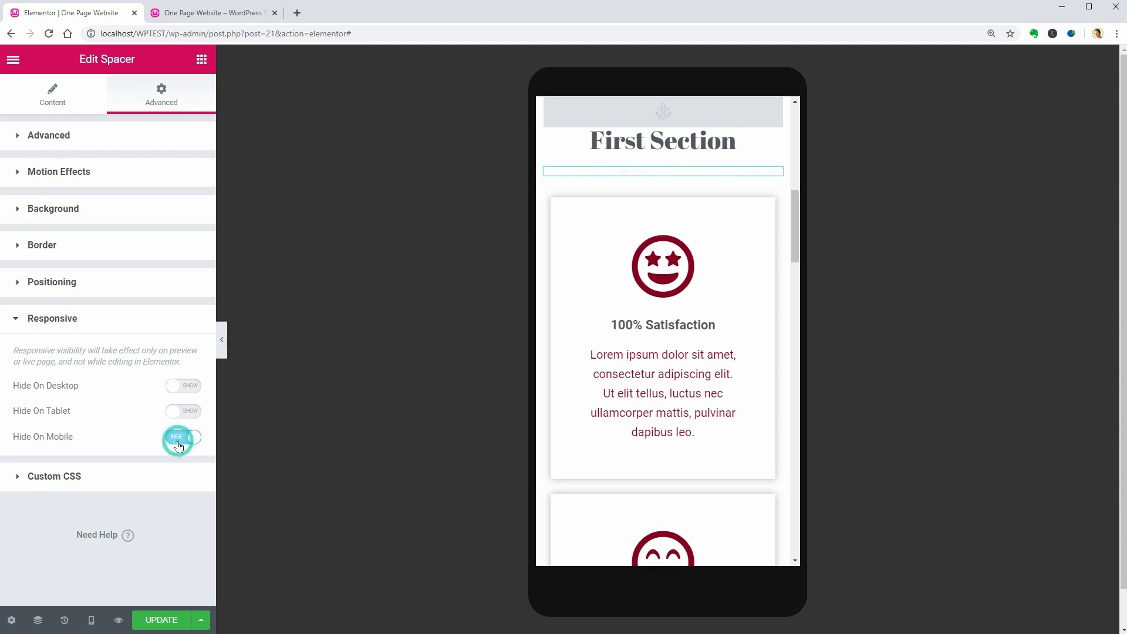
pyautogui.click(177, 415)
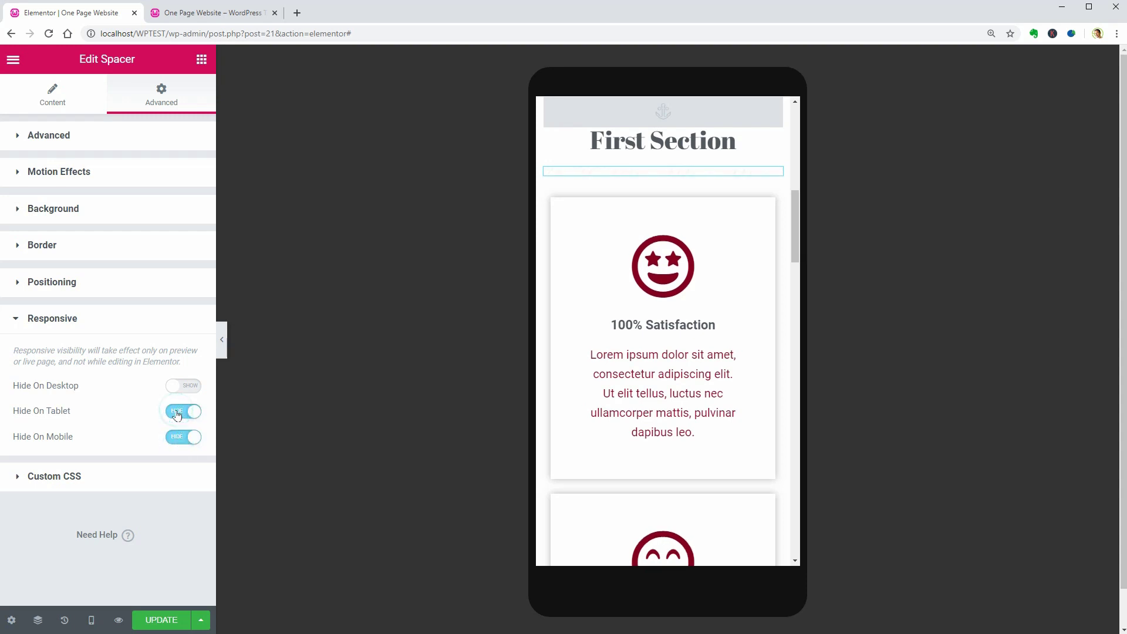
pyautogui.click(177, 414)
pyautogui.click(179, 437)
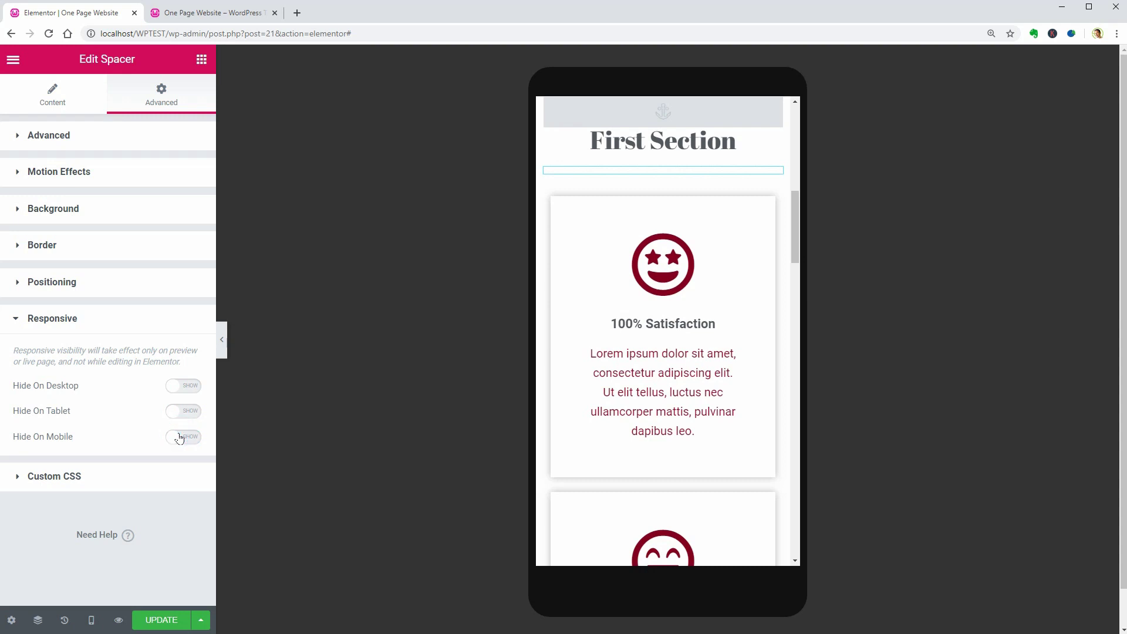
pyautogui.click(180, 438)
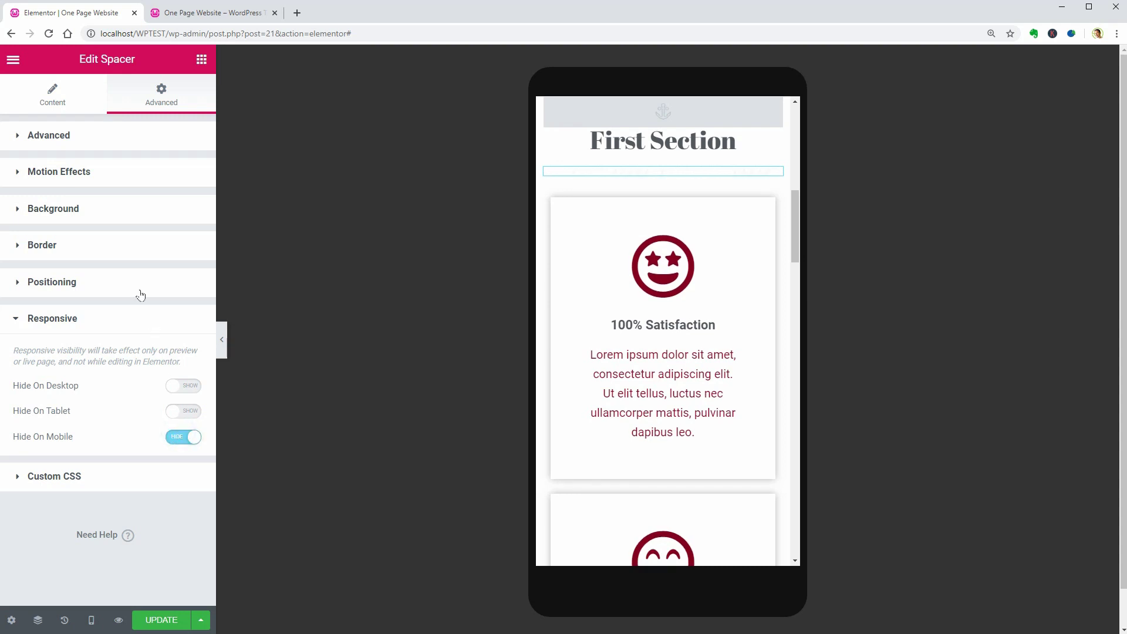
# Set the spacer's mobile Space value to 1.
pyautogui.click(59, 103)
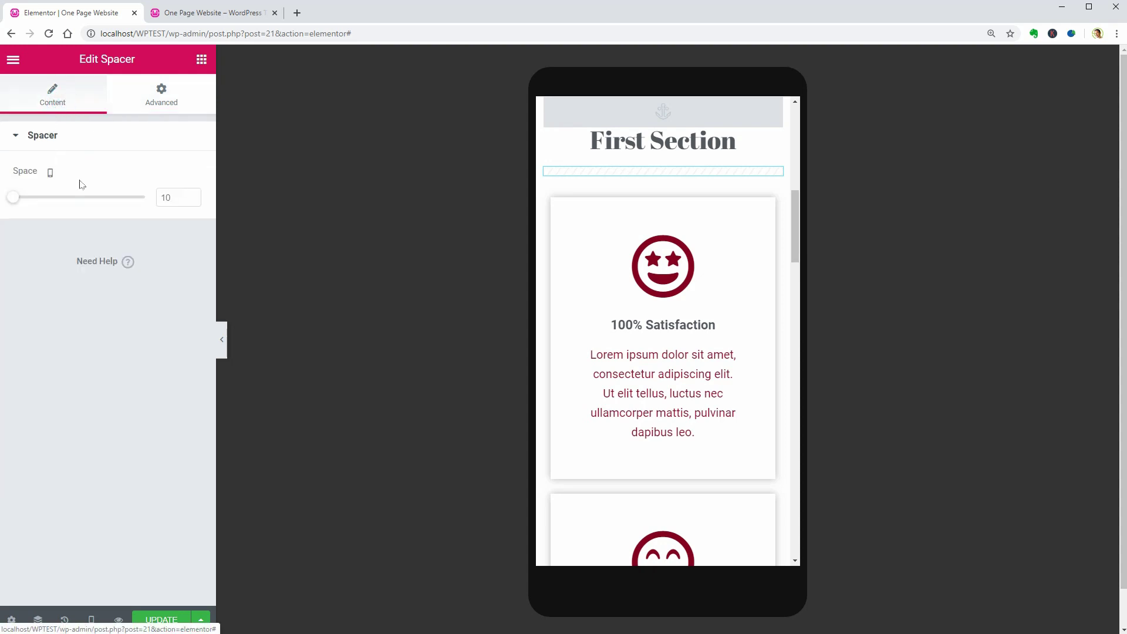
pyautogui.doubleClick(191, 198)
pyautogui.press('BackSpace')
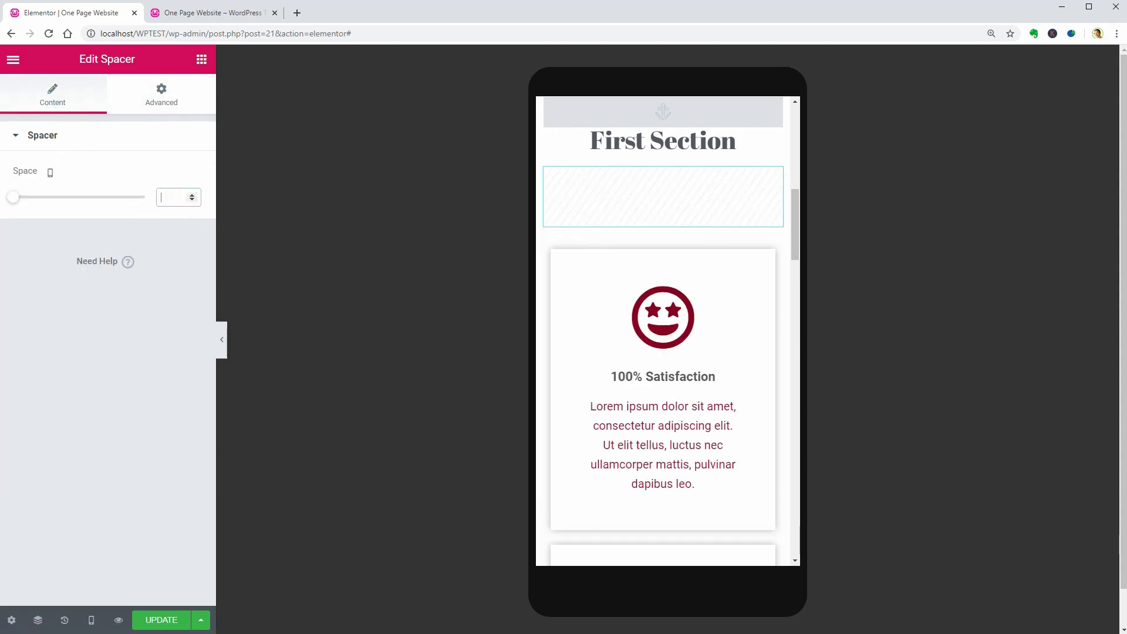
pyautogui.write('1')
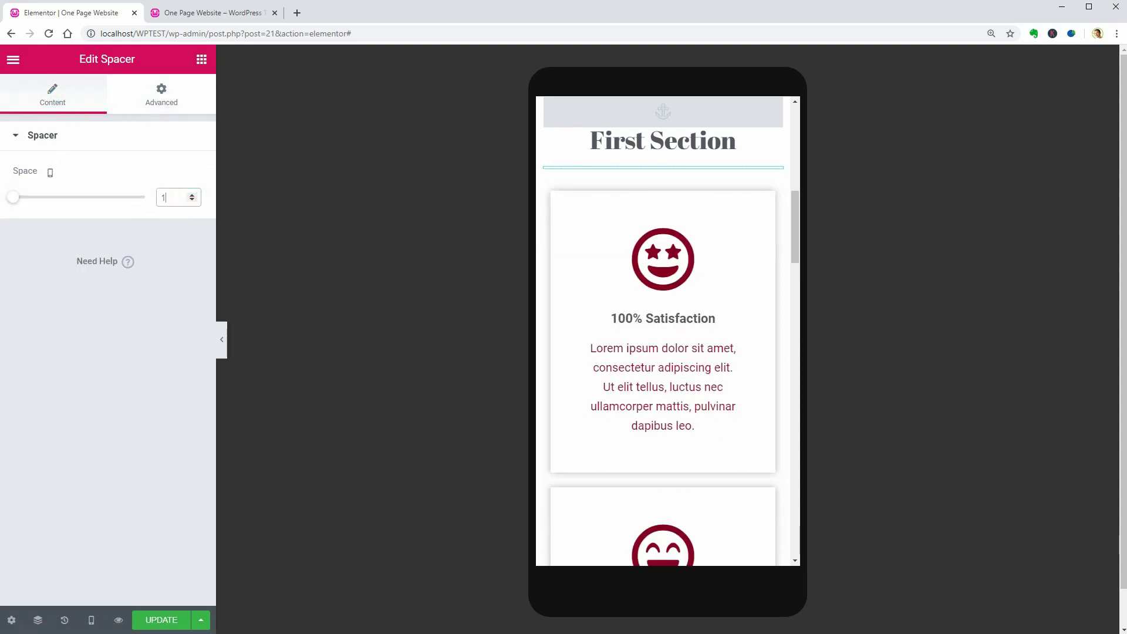
pyautogui.click(173, 237)
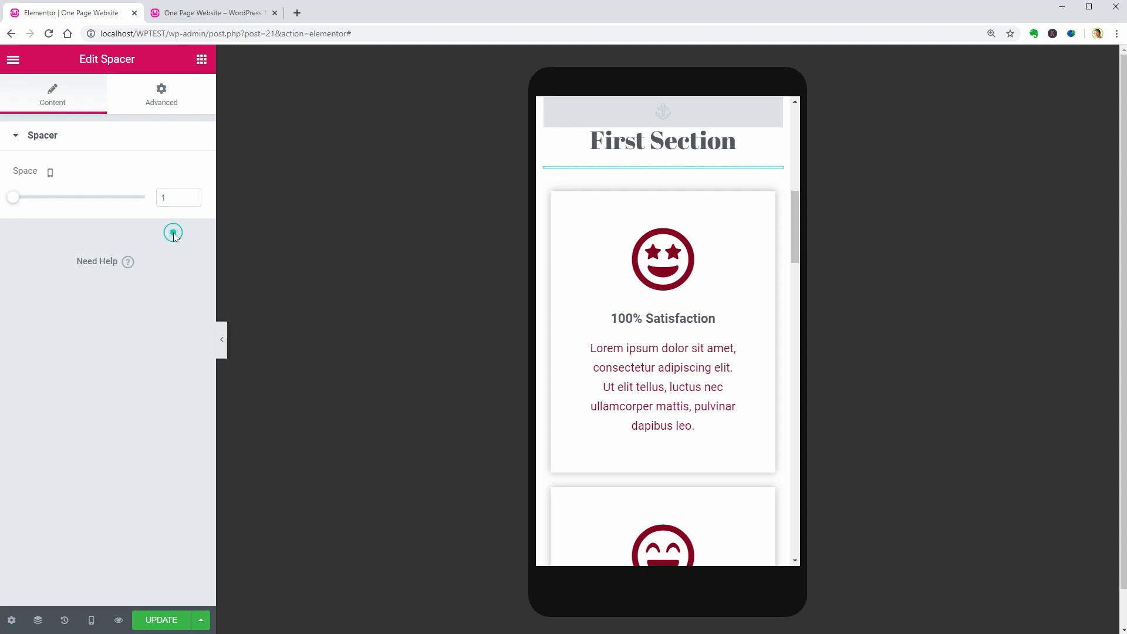
# Set mobile padding of the first and 'I am hapy' icon boxes to 20 px.
pyautogui.click(720, 303)
pyautogui.click(192, 101)
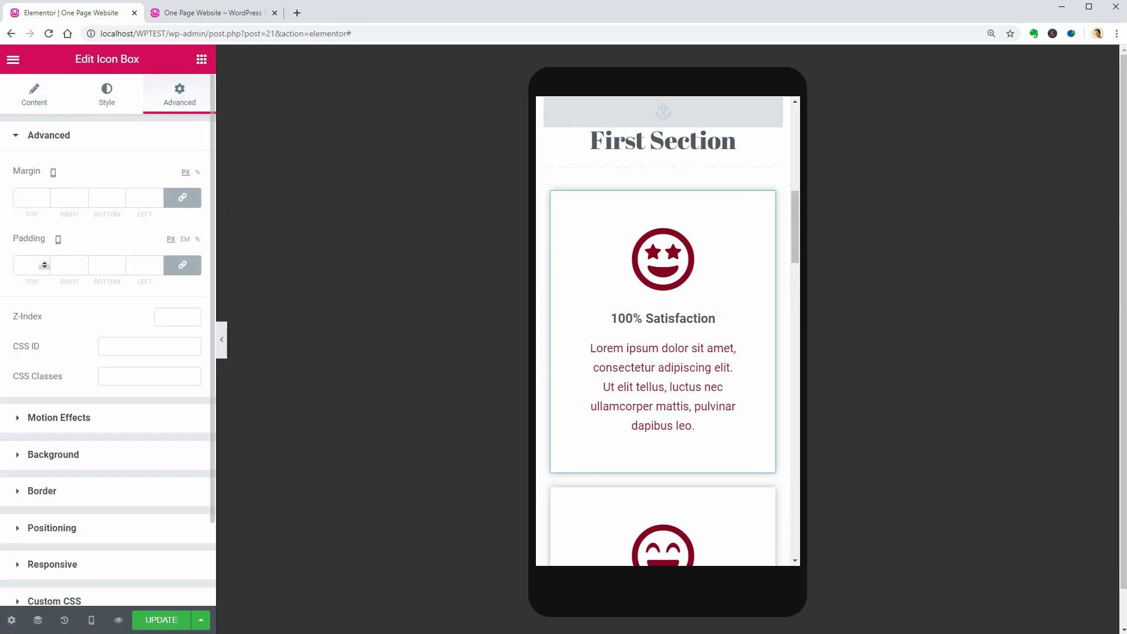
pyautogui.click(45, 268)
pyautogui.click(45, 268)
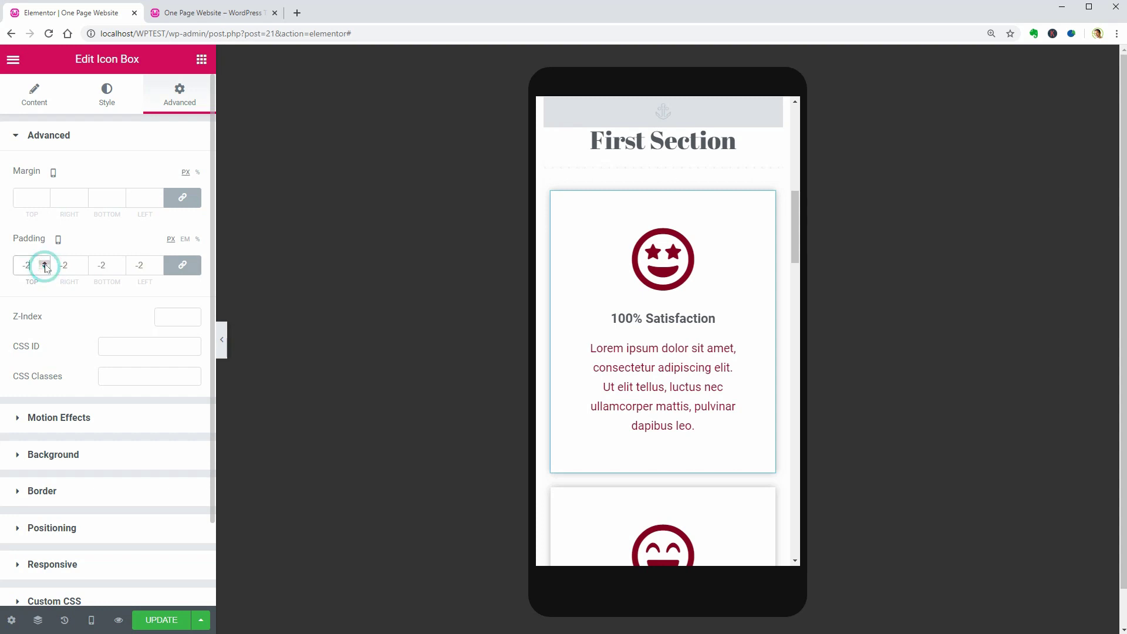
pyautogui.click(45, 263)
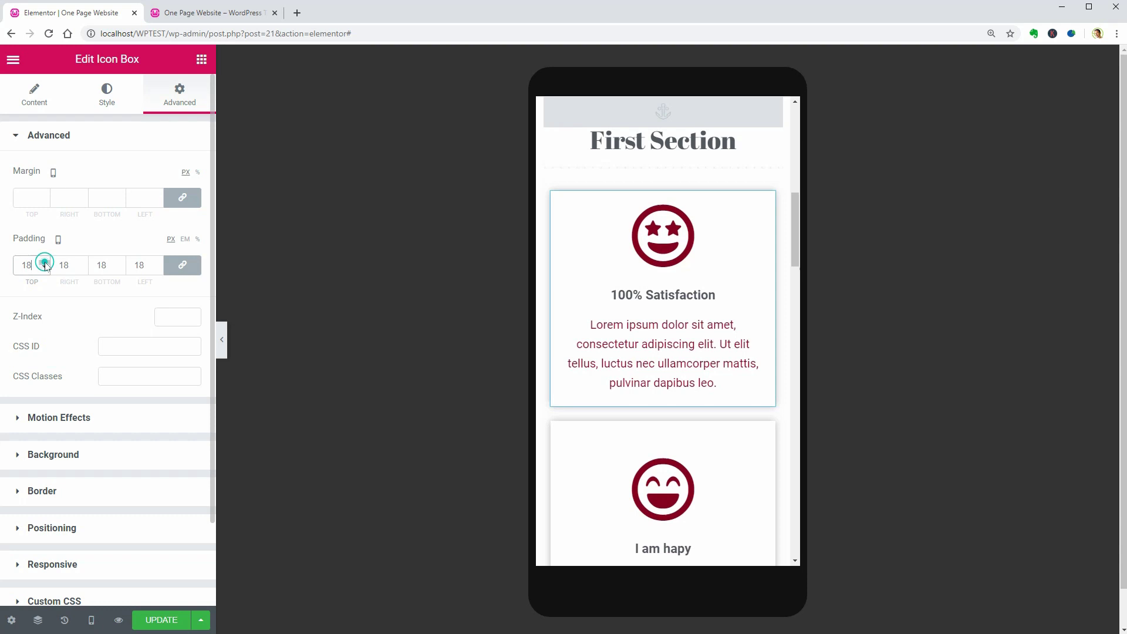
pyautogui.click(45, 263)
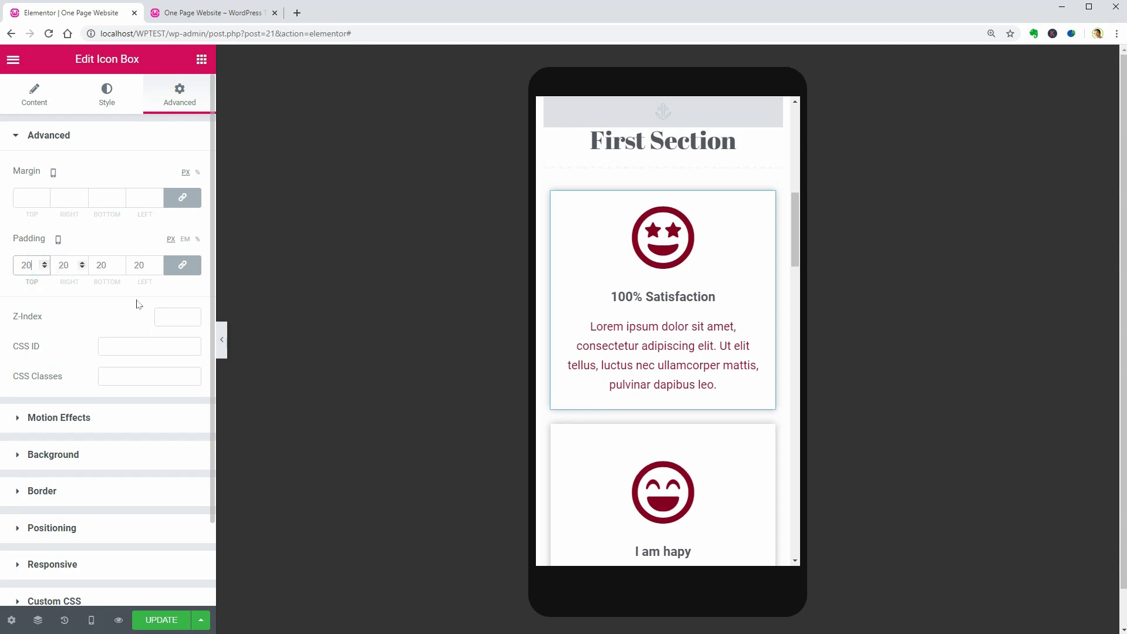
pyautogui.click(767, 433)
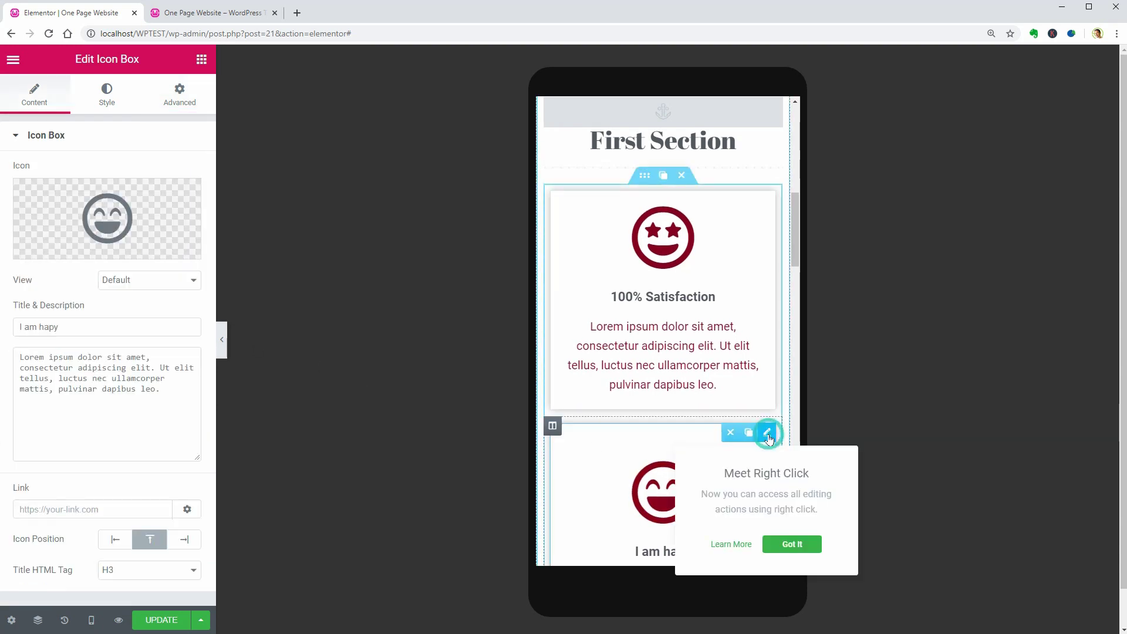
pyautogui.click(185, 99)
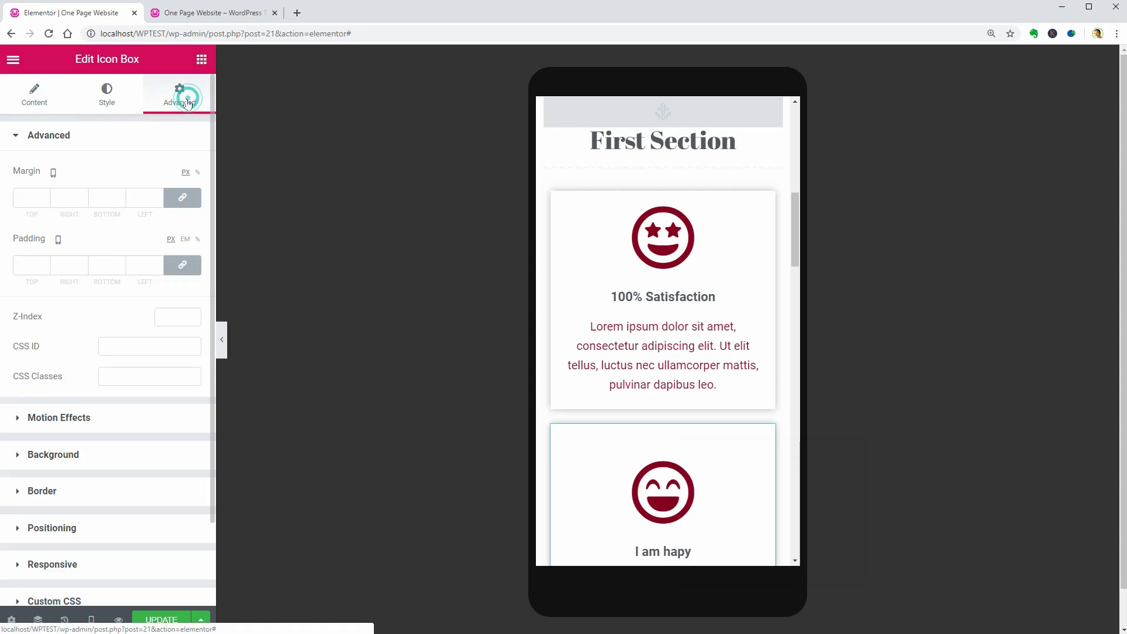
pyautogui.click(44, 263)
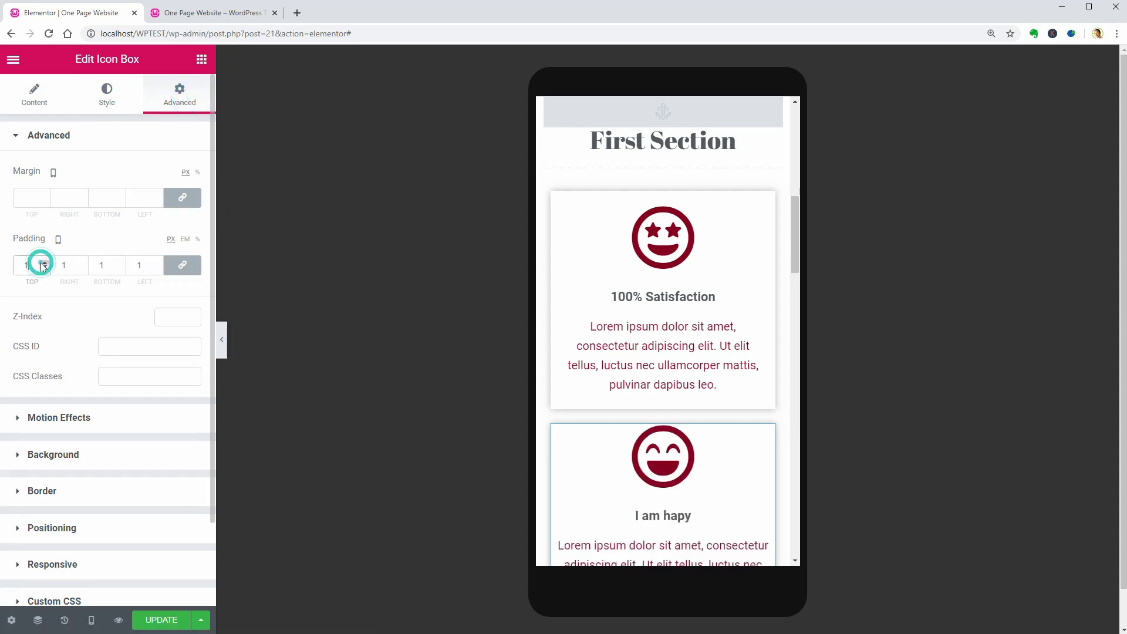
# Switch to desktop preview to confirm the icon boxes keep 50 px padding.
pyautogui.click(93, 622)
pyautogui.click(85, 524)
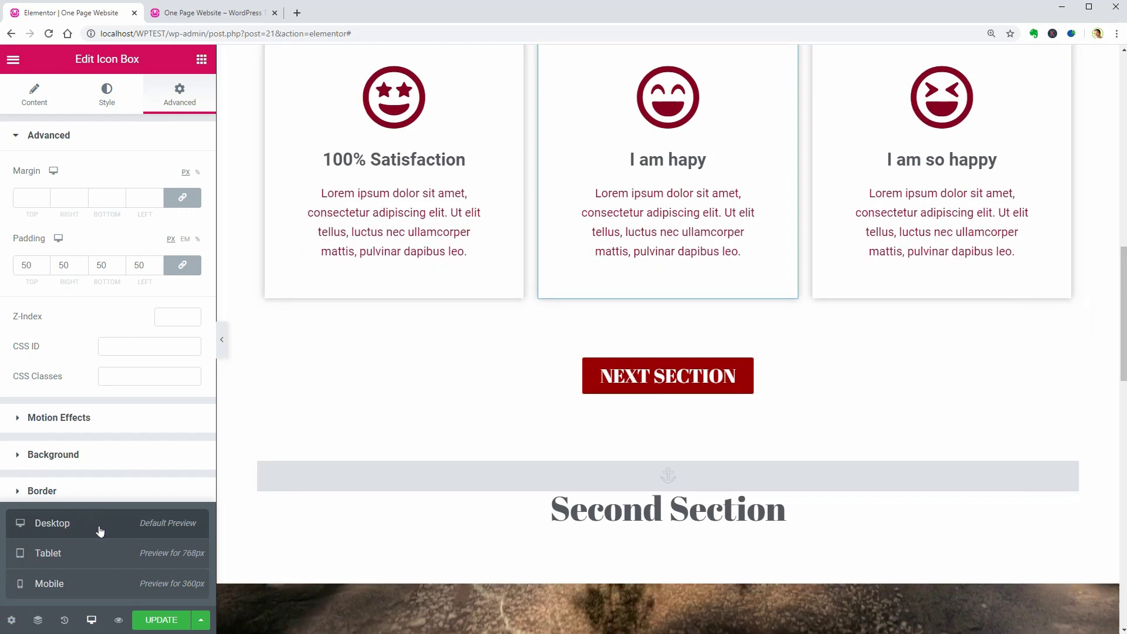
pyautogui.scroll(5, 579, 390)
pyautogui.scroll(-1, 782, 358)
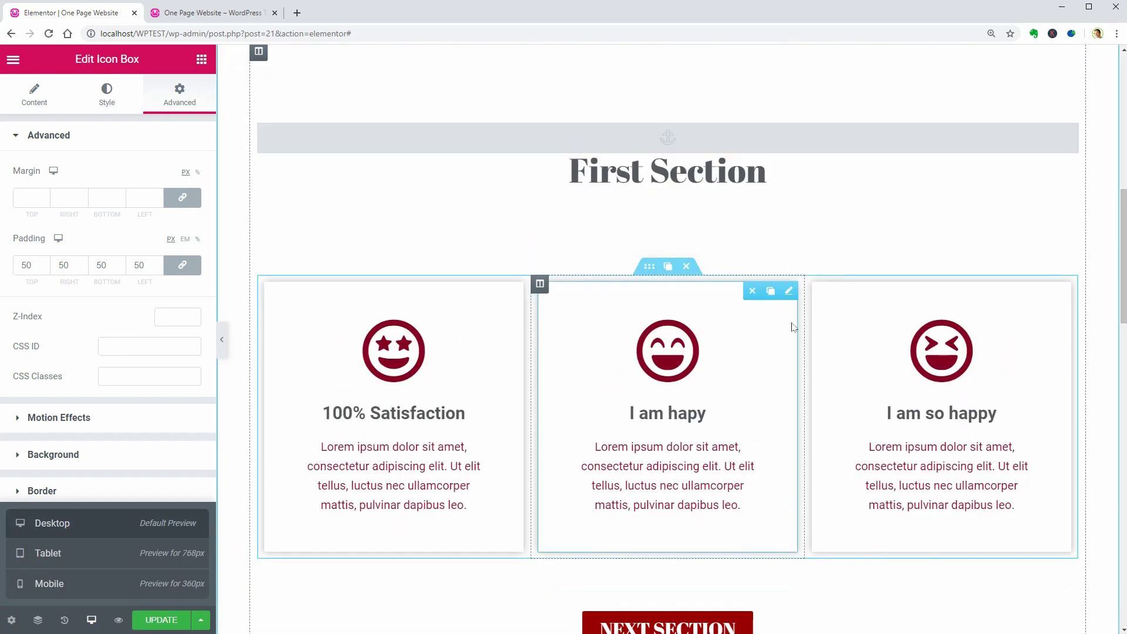
pyautogui.click(789, 291)
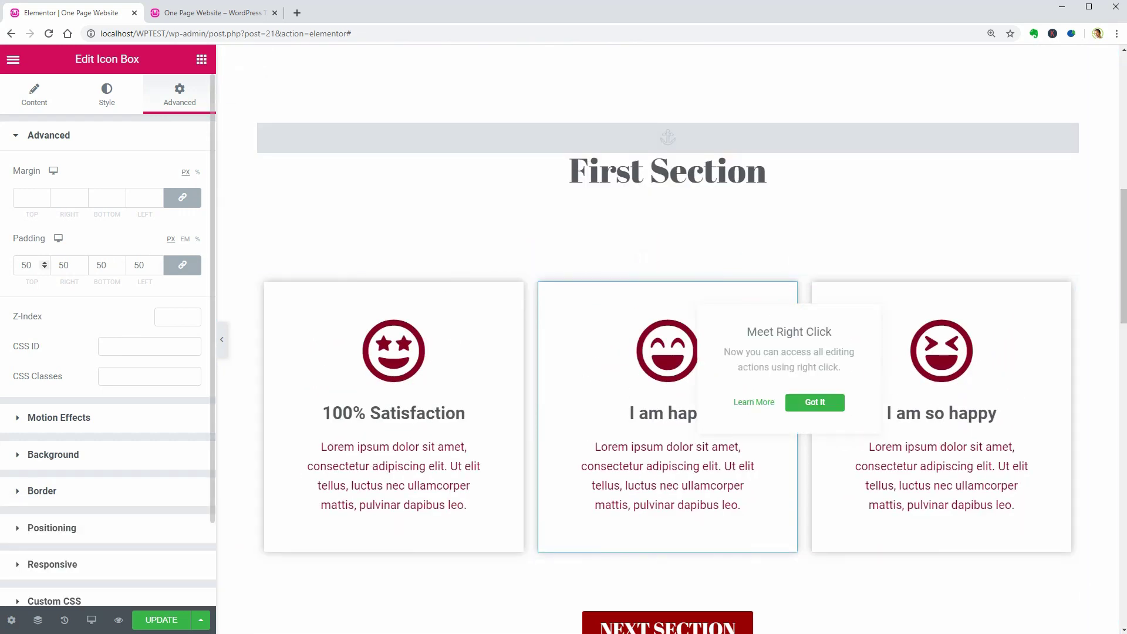
pyautogui.click(91, 620)
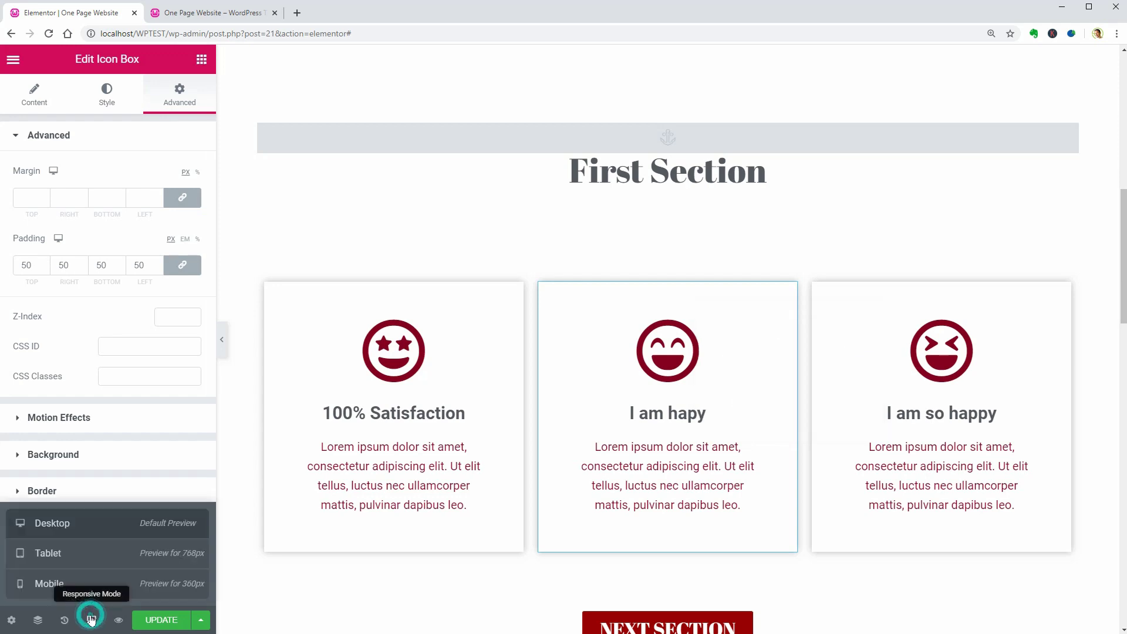
# Back on mobile, set the spacers above and below NEXT SECTION to 10.
pyautogui.click(92, 583)
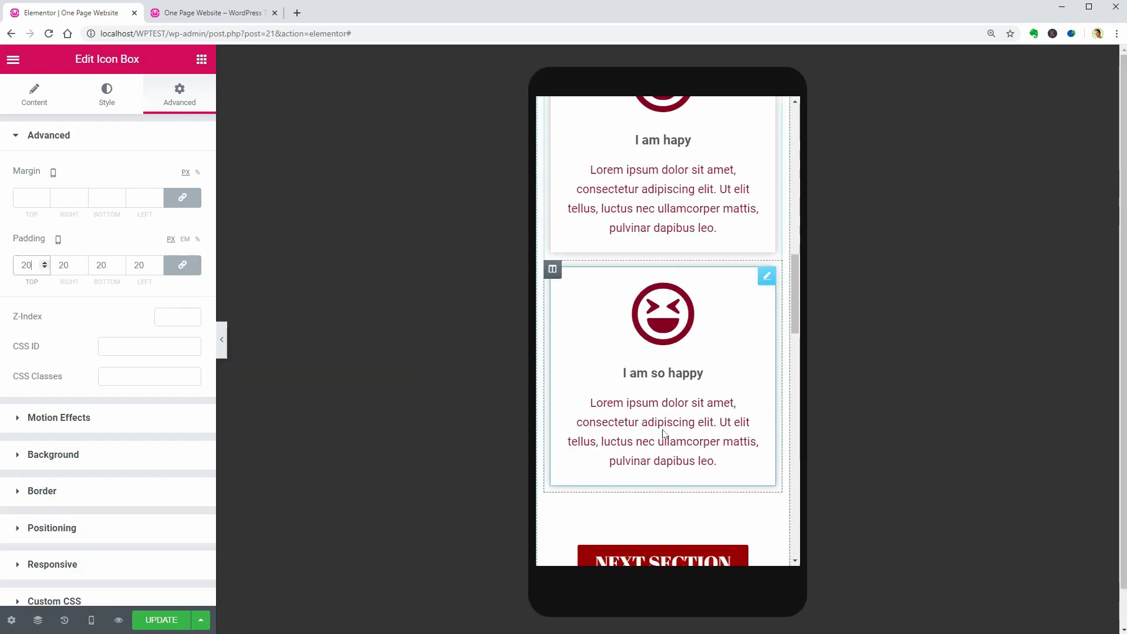
pyautogui.scroll(-2, 663, 434)
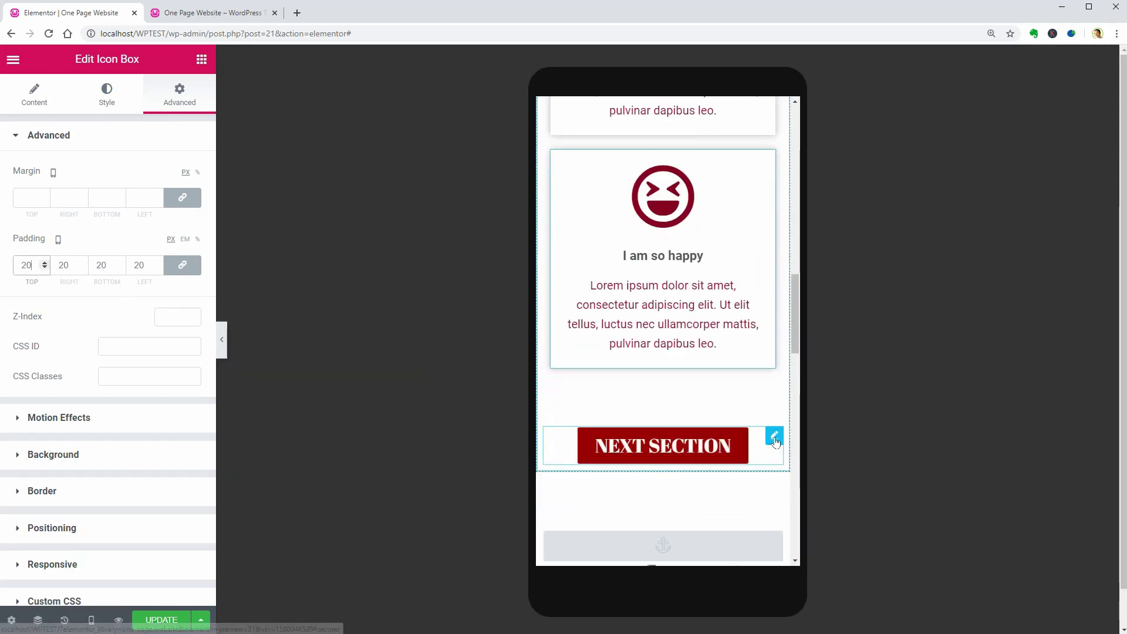
pyautogui.click(749, 399)
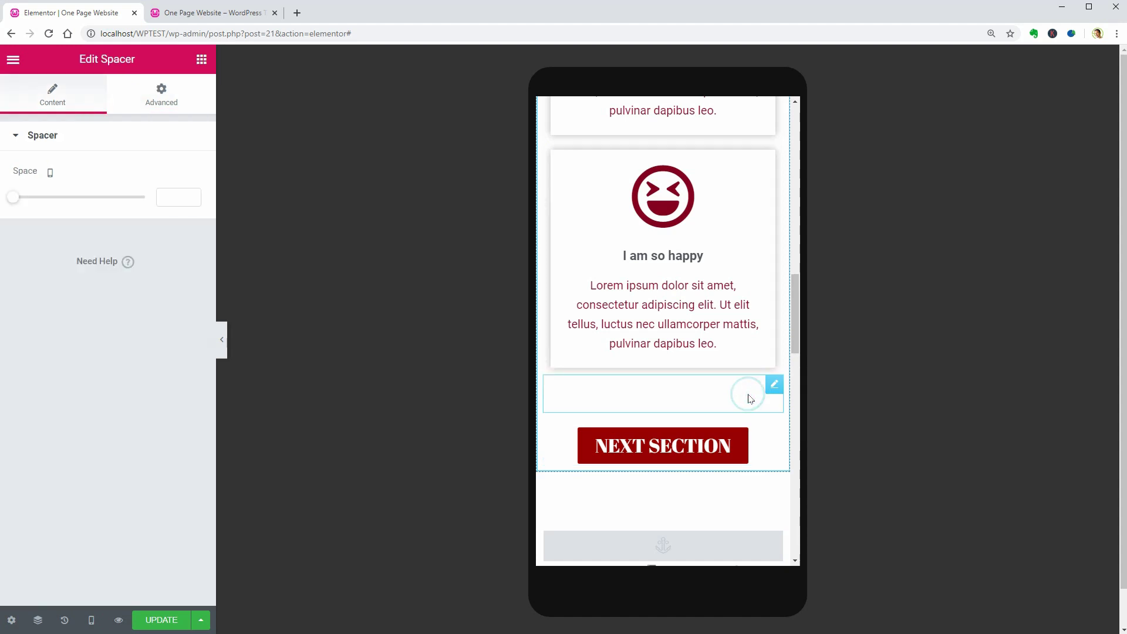
pyautogui.click(13, 200)
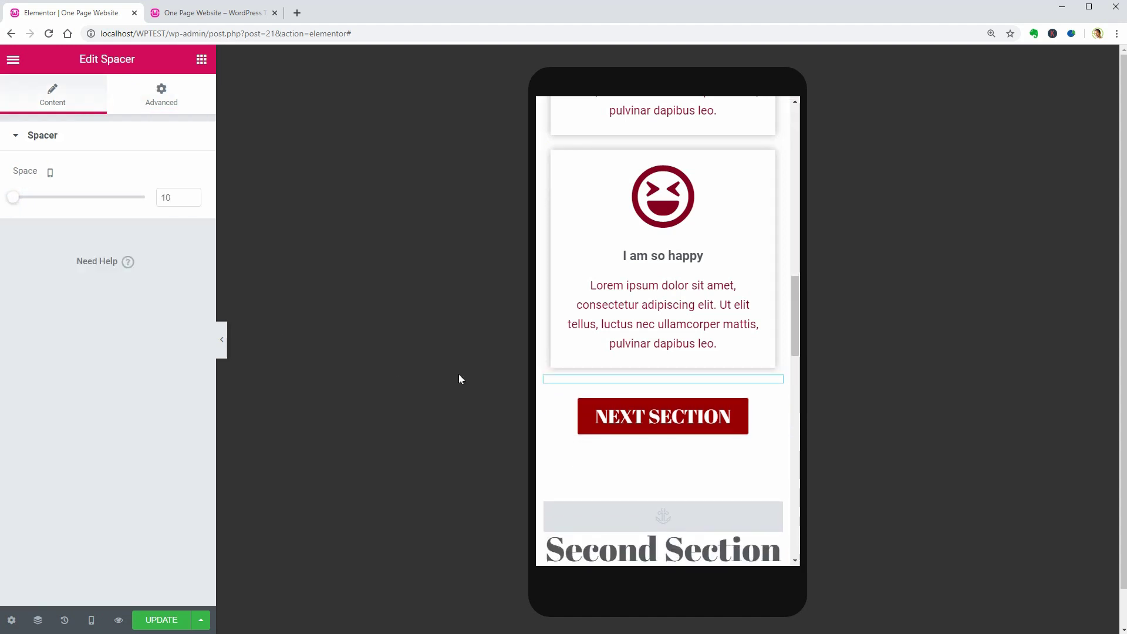
pyautogui.click(672, 466)
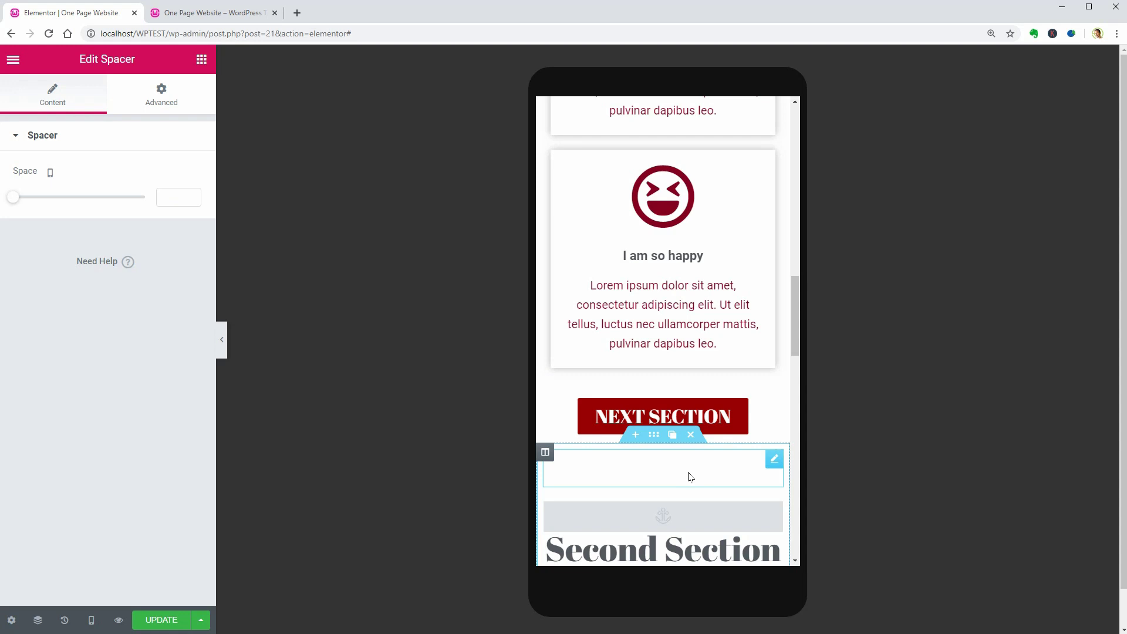
pyautogui.moveTo(22, 200); pyautogui.dragTo(2, 201)
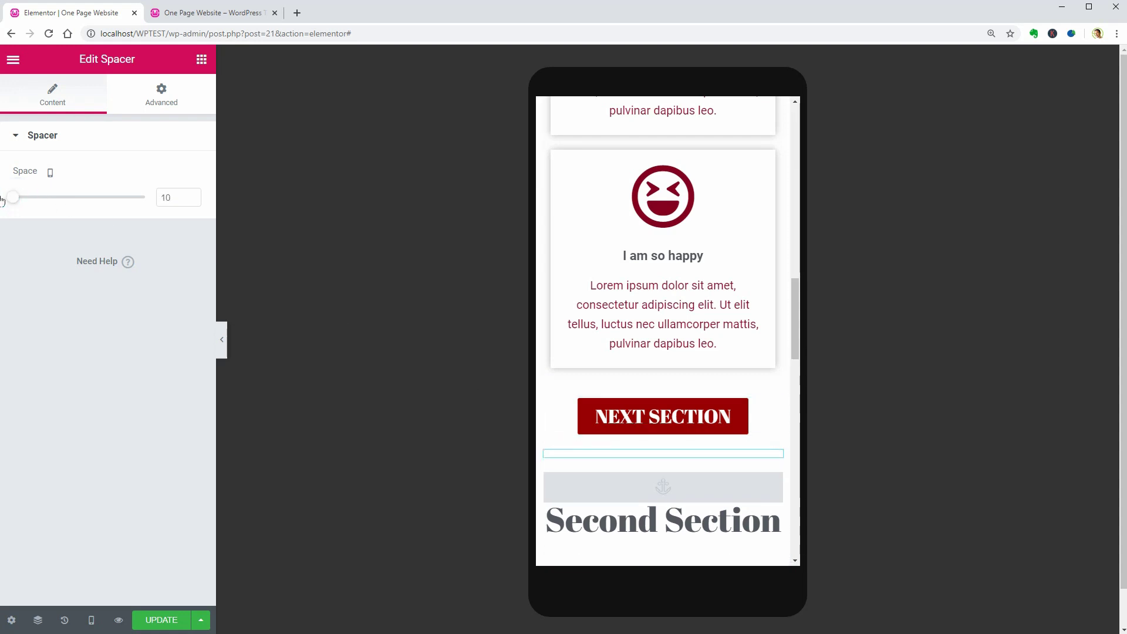
# Keep the NEXT SECTION button's Default type, justify it full width and make it Extra Small.
pyautogui.click(761, 420)
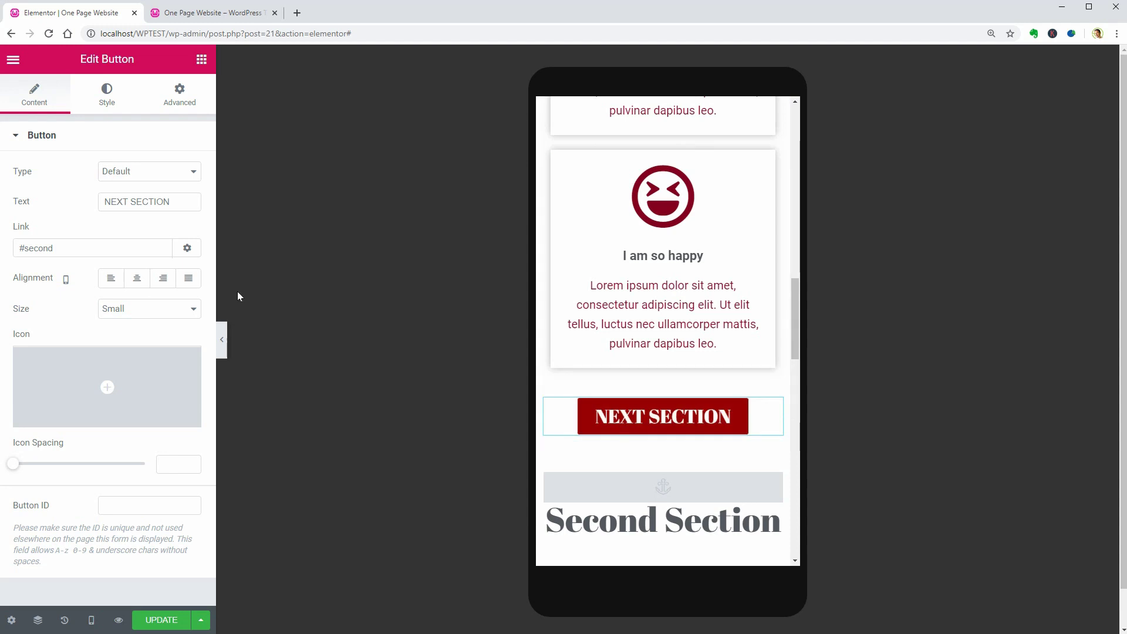
pyautogui.click(194, 172)
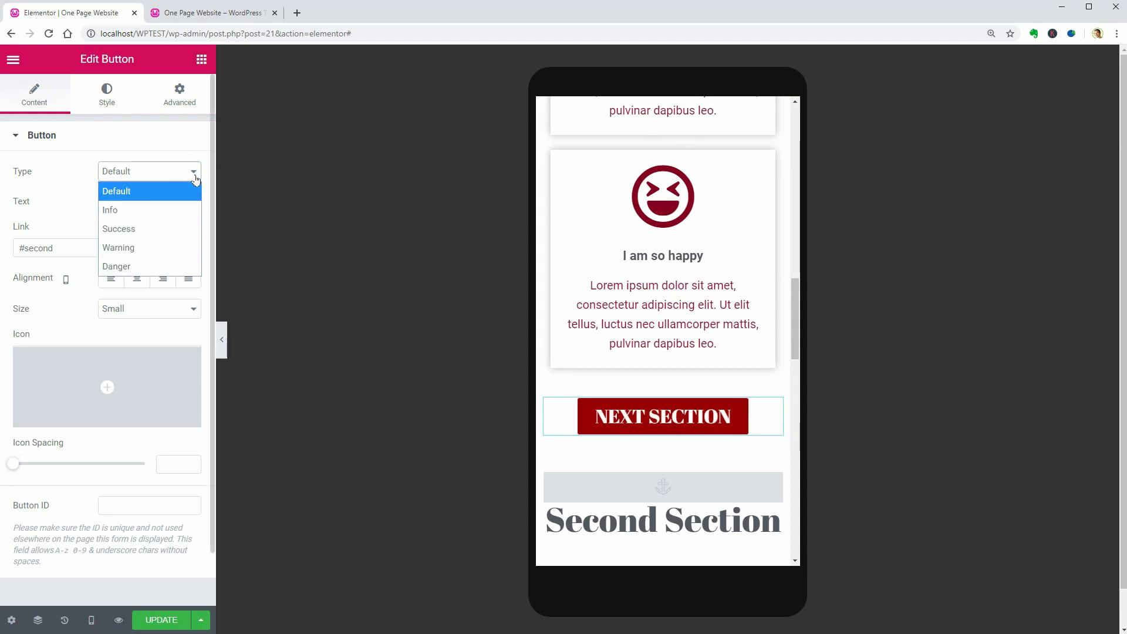
pyautogui.click(195, 176)
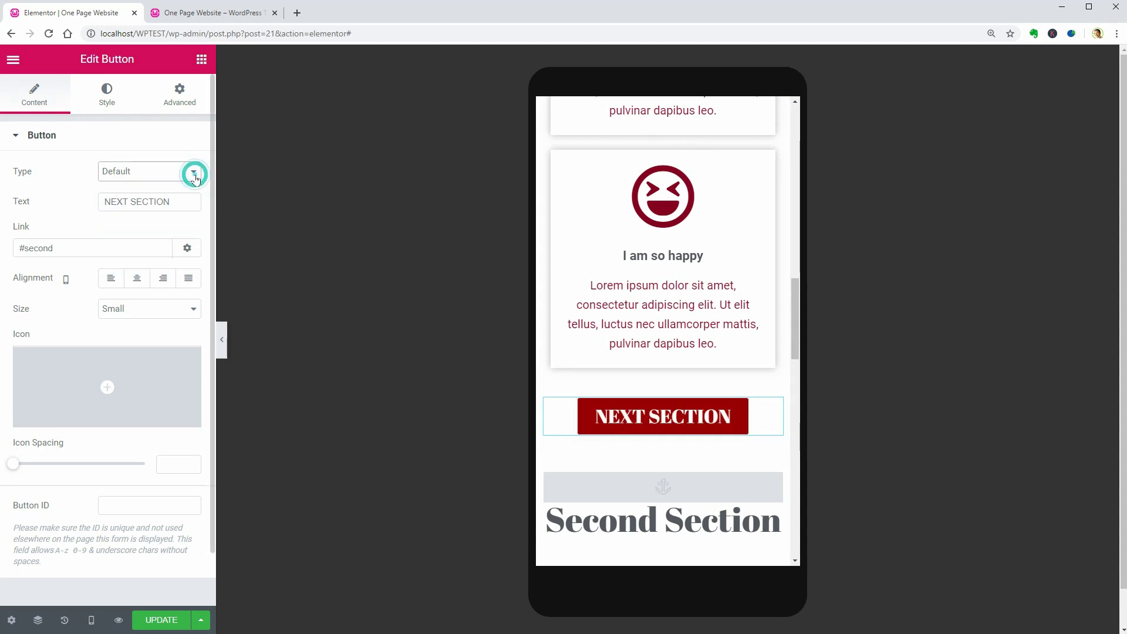
pyautogui.click(188, 278)
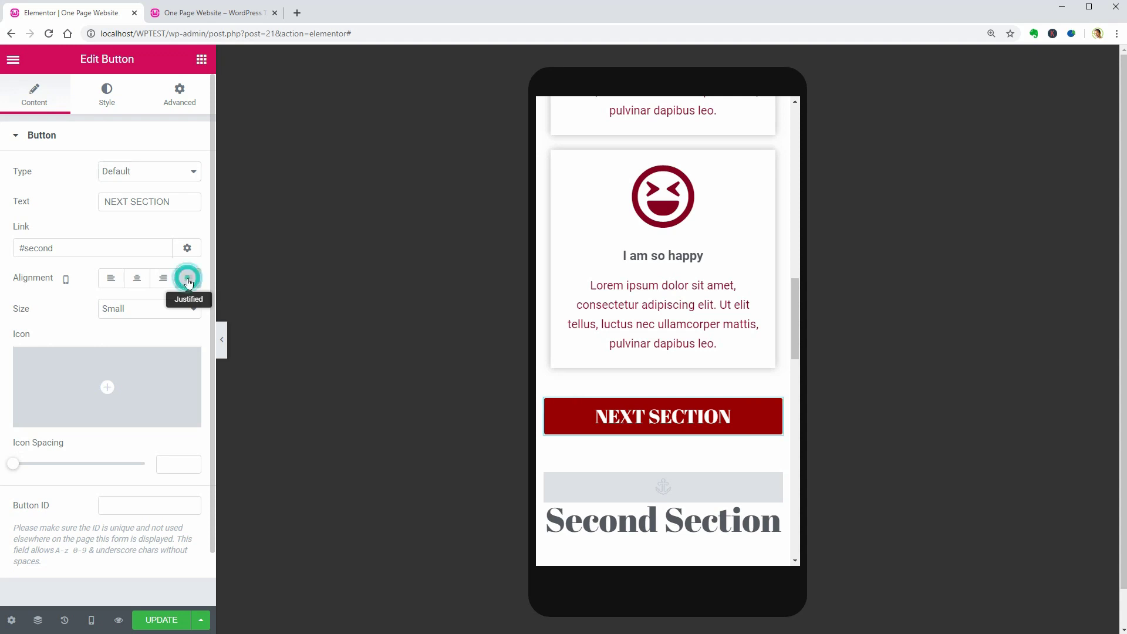
pyautogui.click(146, 310)
pyautogui.click(140, 326)
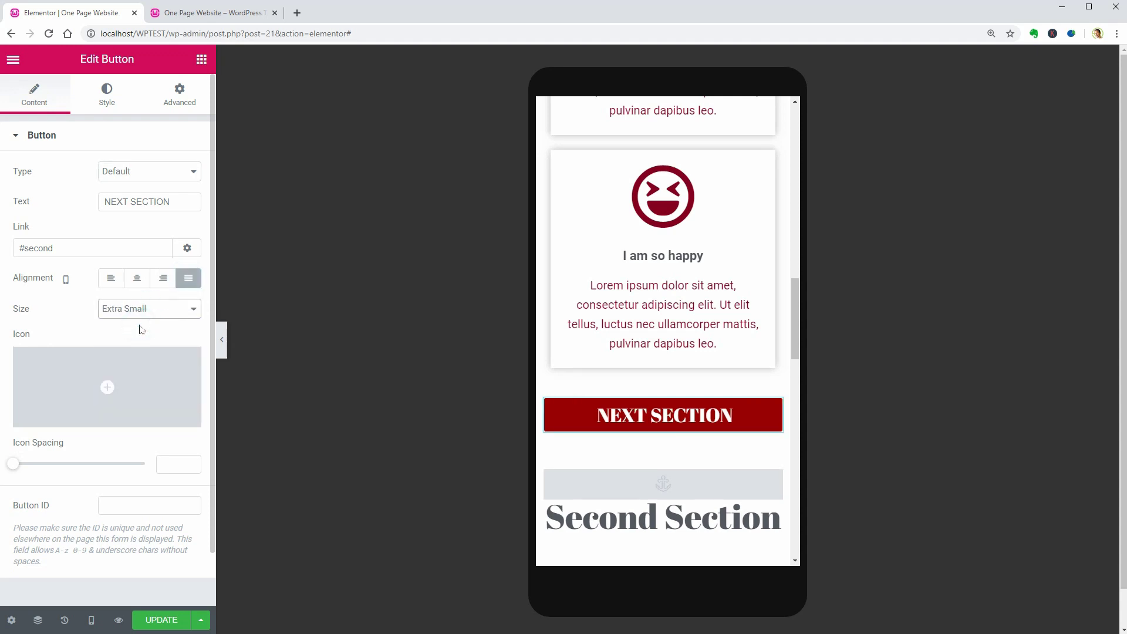
# Set the NEXT SECTION button's mobile text size to 24 px.
pyautogui.click(109, 98)
pyautogui.click(183, 171)
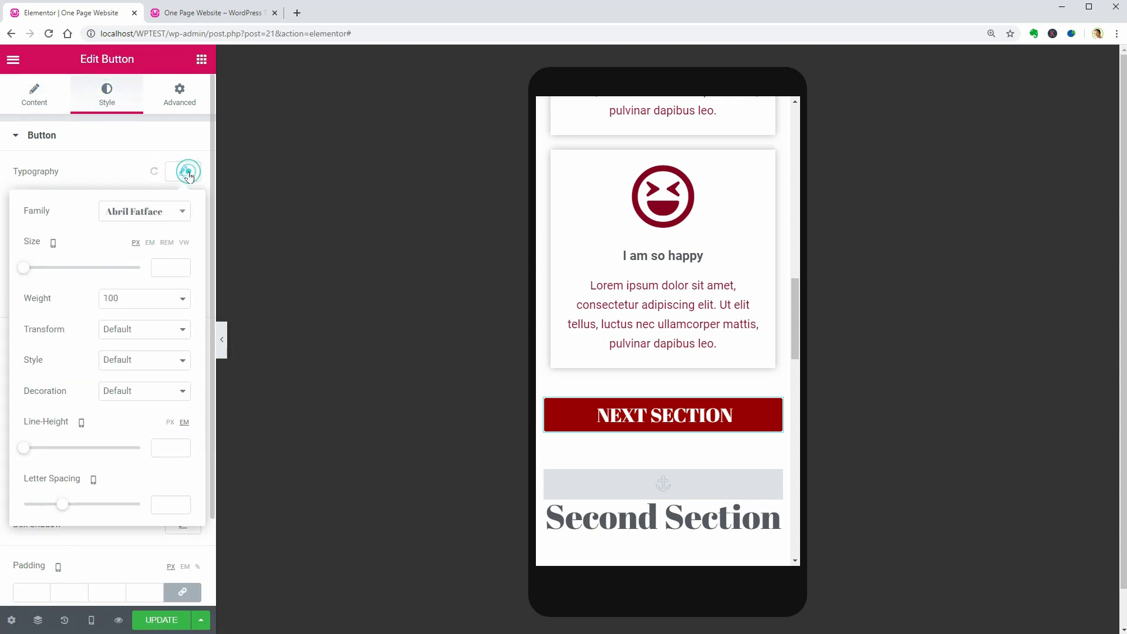
pyautogui.moveTo(31, 270); pyautogui.dragTo(38, 274)
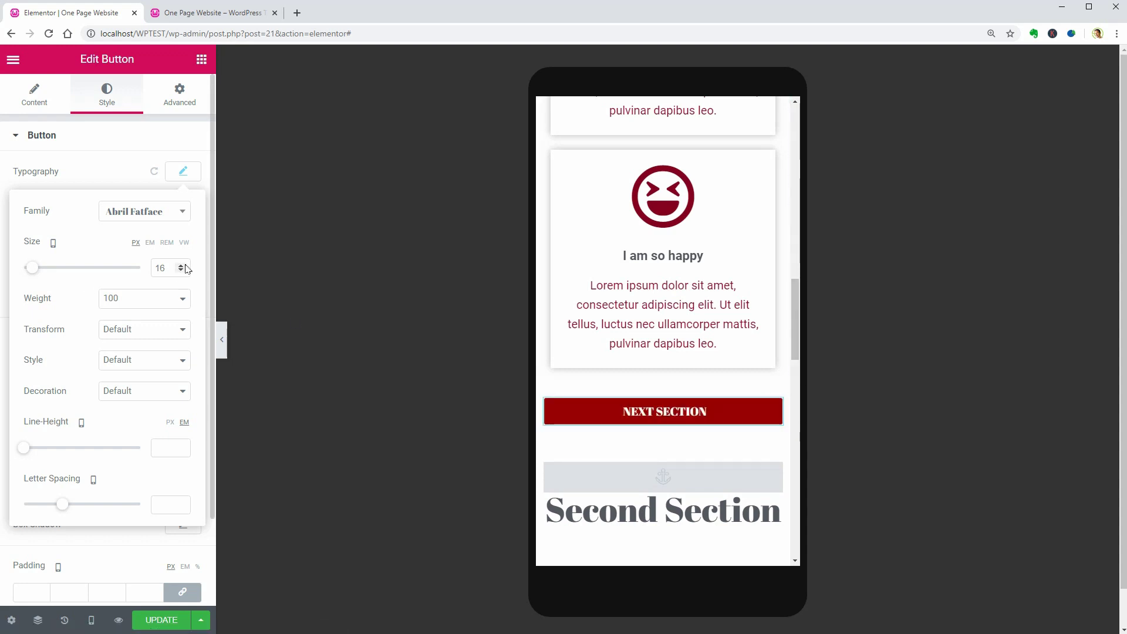
pyautogui.moveTo(182, 267); pyautogui.dragTo(183, 267)
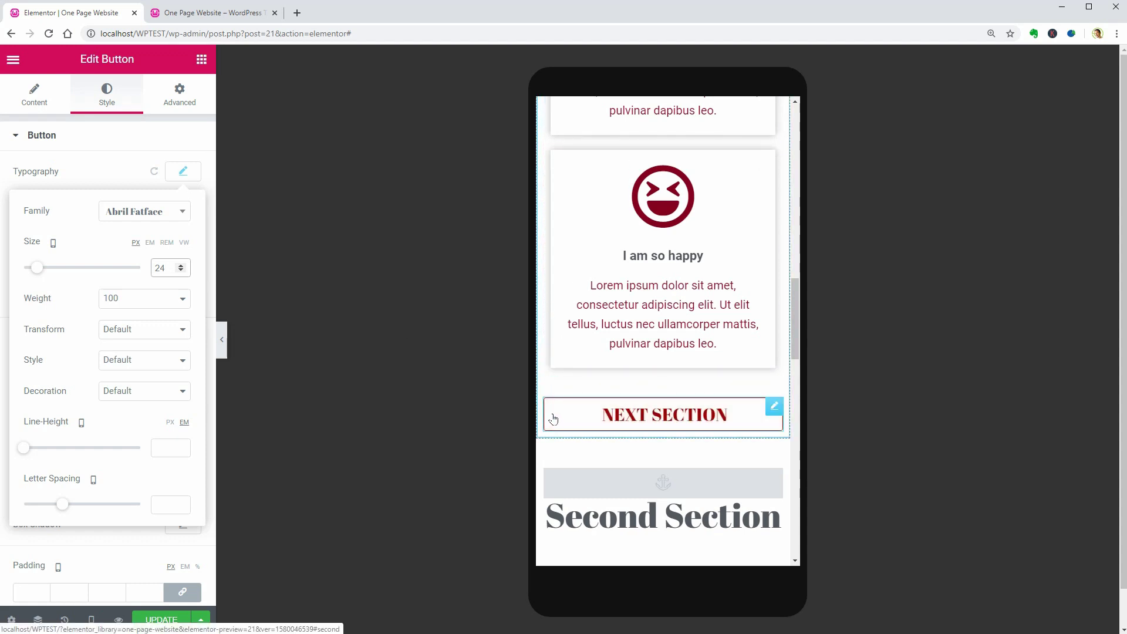
pyautogui.click(193, 178)
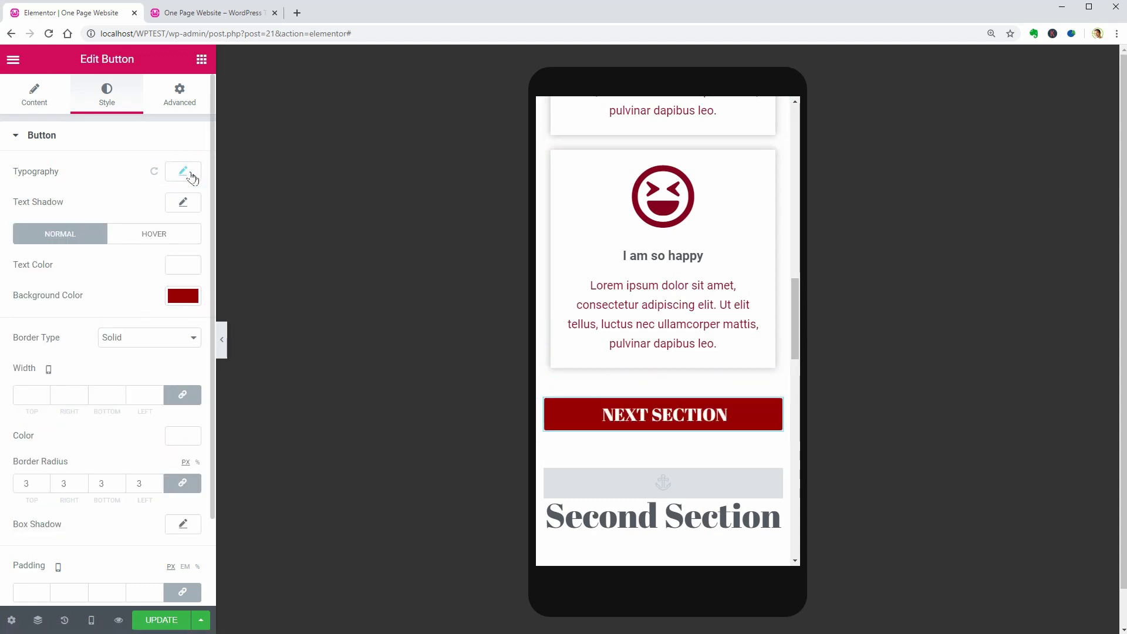
# Center-align the NEXT SECTION button instead of full width and recheck its 24 px text size.
pyautogui.click(35, 105)
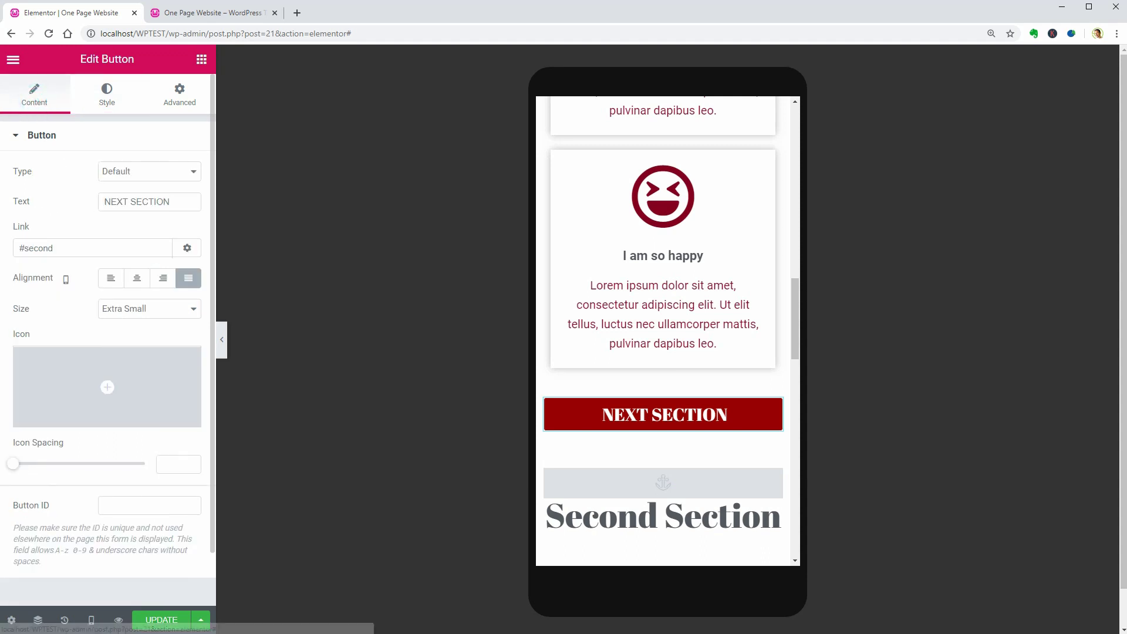
pyautogui.click(142, 284)
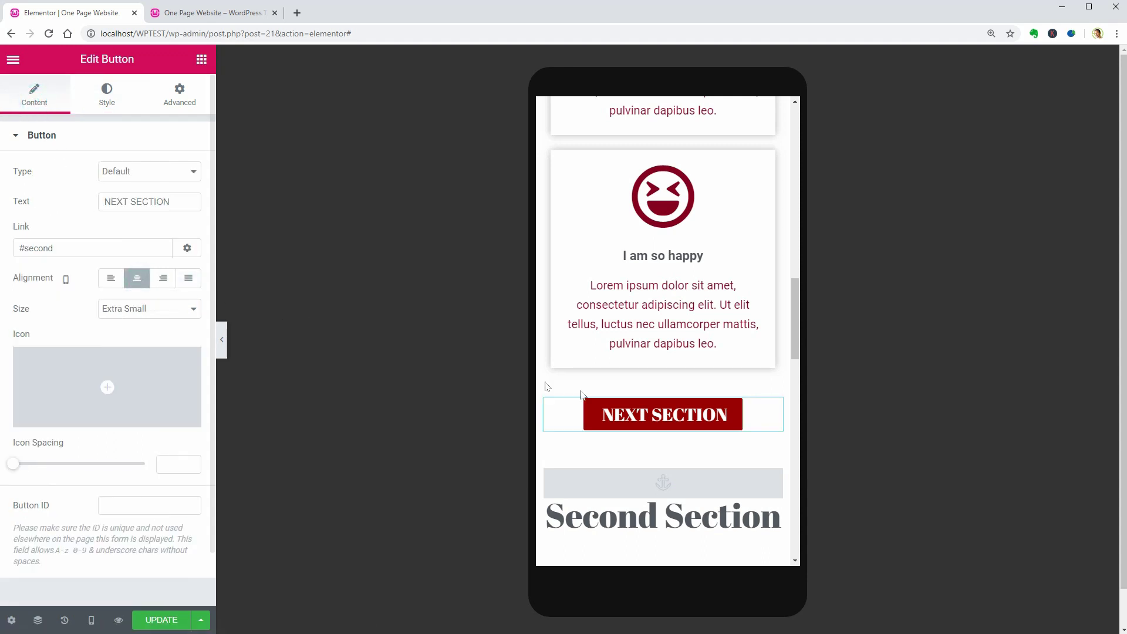
pyautogui.click(108, 97)
pyautogui.click(182, 170)
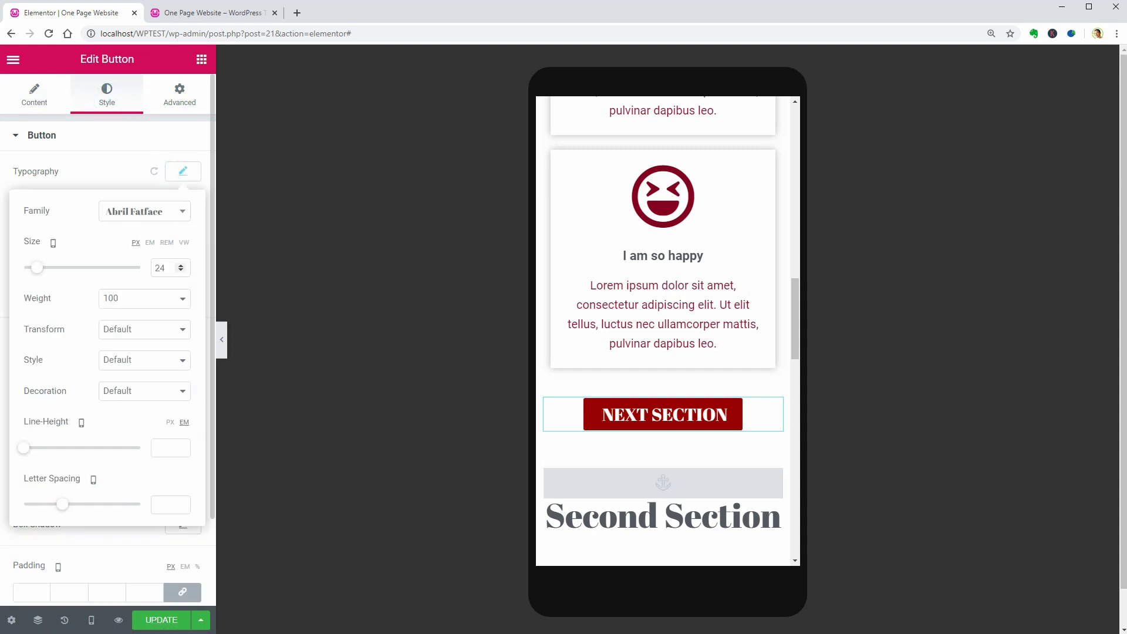
pyautogui.doubleClick(167, 269)
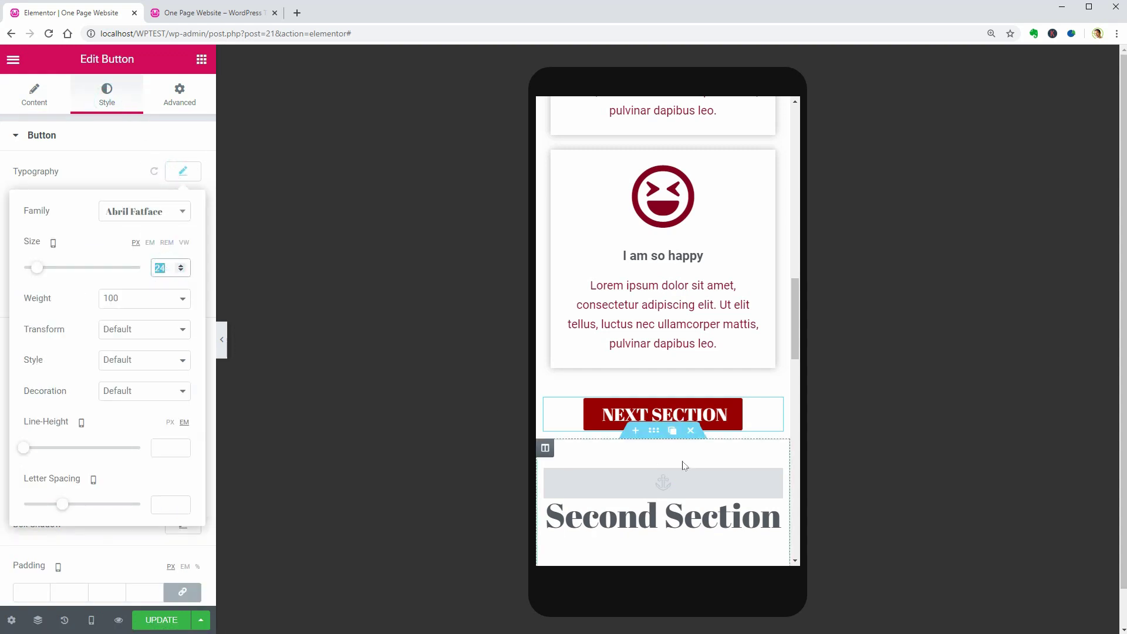
pyautogui.scroll(-1, 763, 464)
# Shrink the Second Section heading's mobile font size to 34 px so it fits on one line.
pyautogui.click(781, 464)
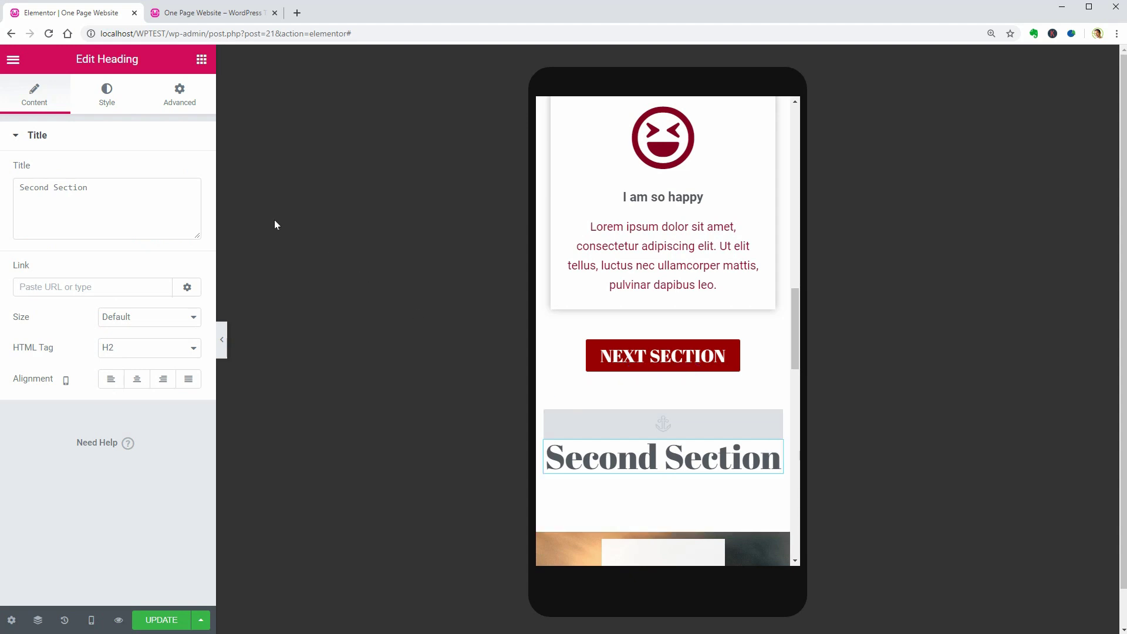
pyautogui.click(117, 106)
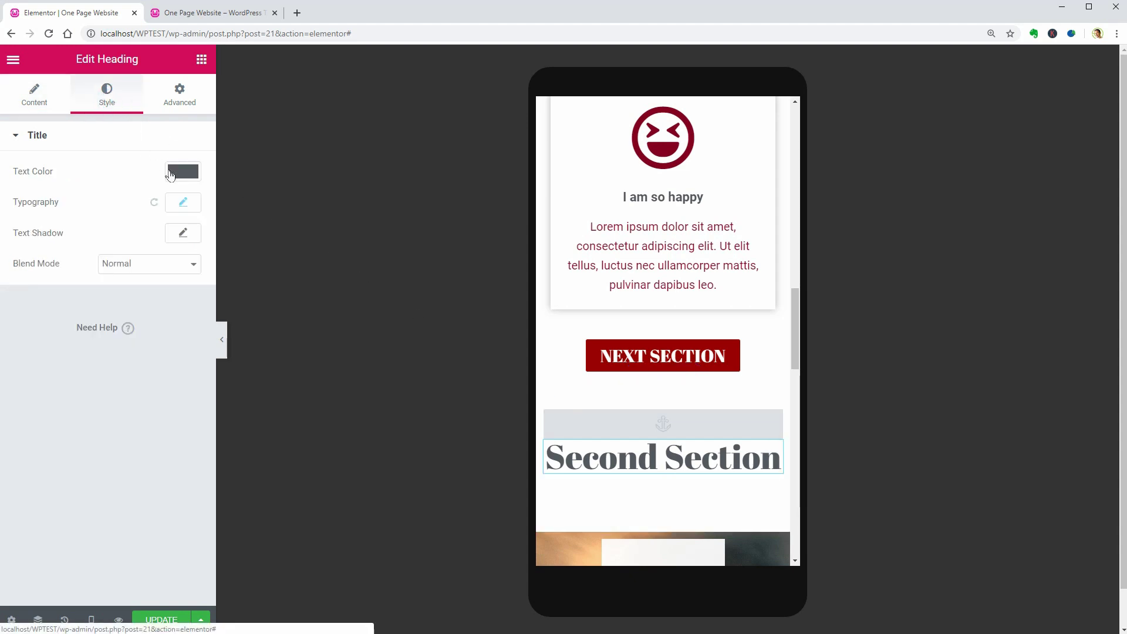
pyautogui.click(184, 203)
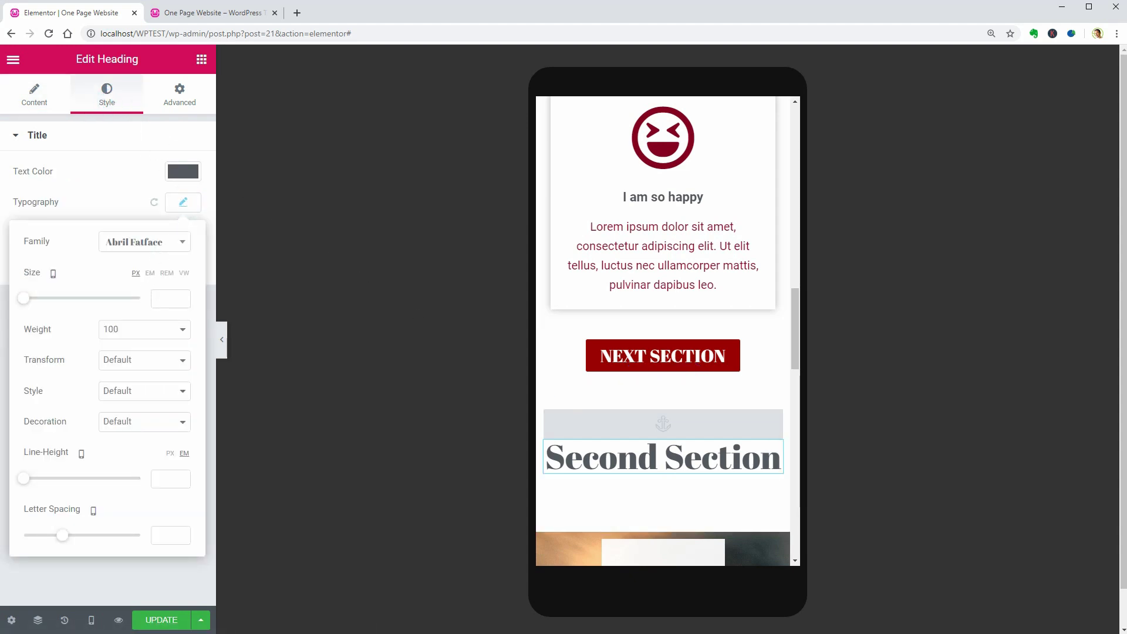
pyautogui.moveTo(23, 299); pyautogui.dragTo(45, 310)
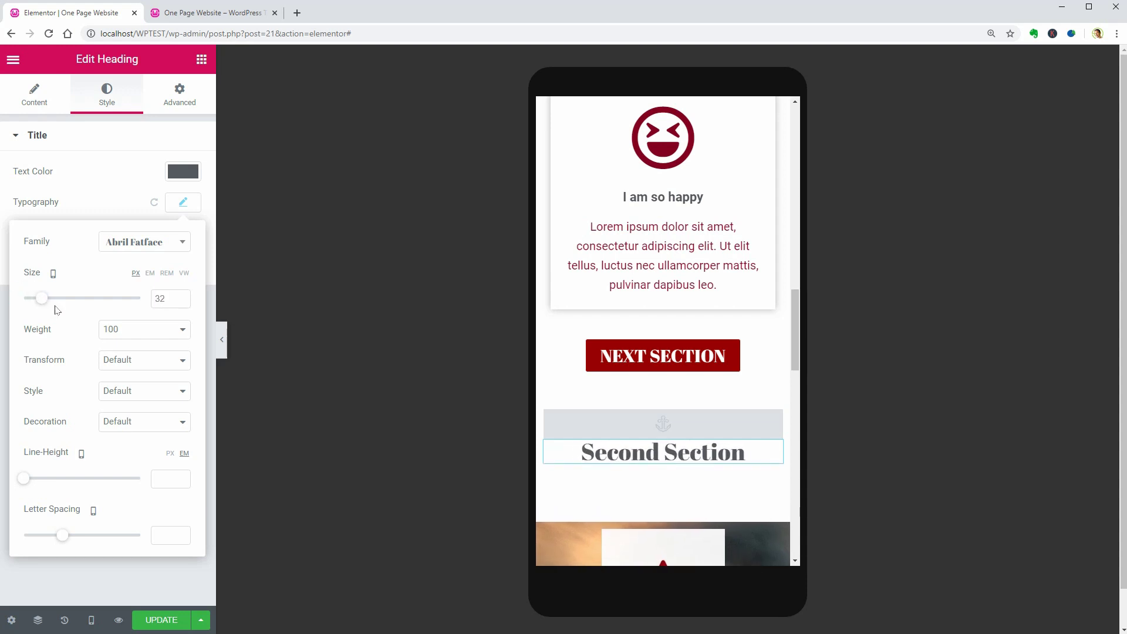
pyautogui.click(182, 297)
pyautogui.click(181, 297)
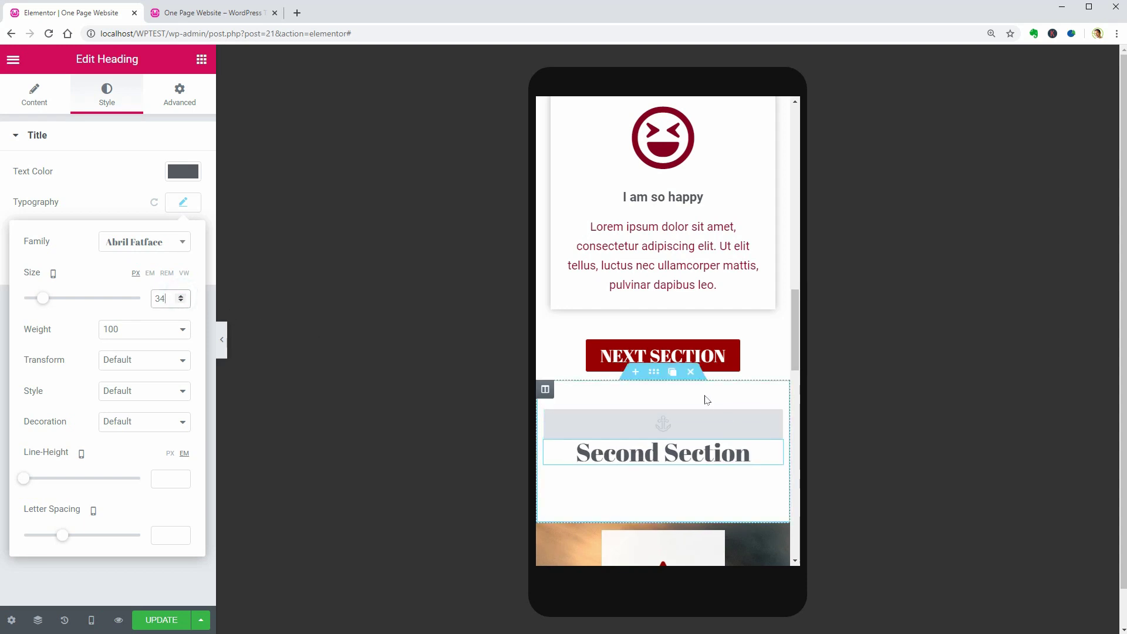
pyautogui.scroll(-1, 707, 400)
# Reduce the spacer under the Second Section heading to 10 px, pulling the icon boxes up.
pyautogui.click(710, 446)
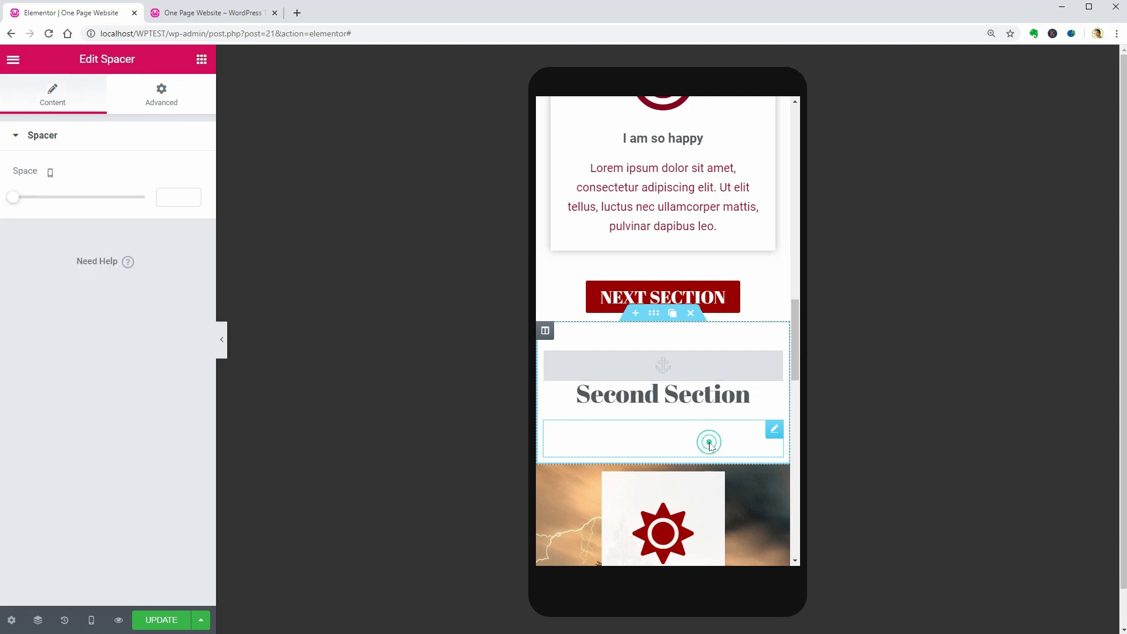
pyautogui.click(20, 198)
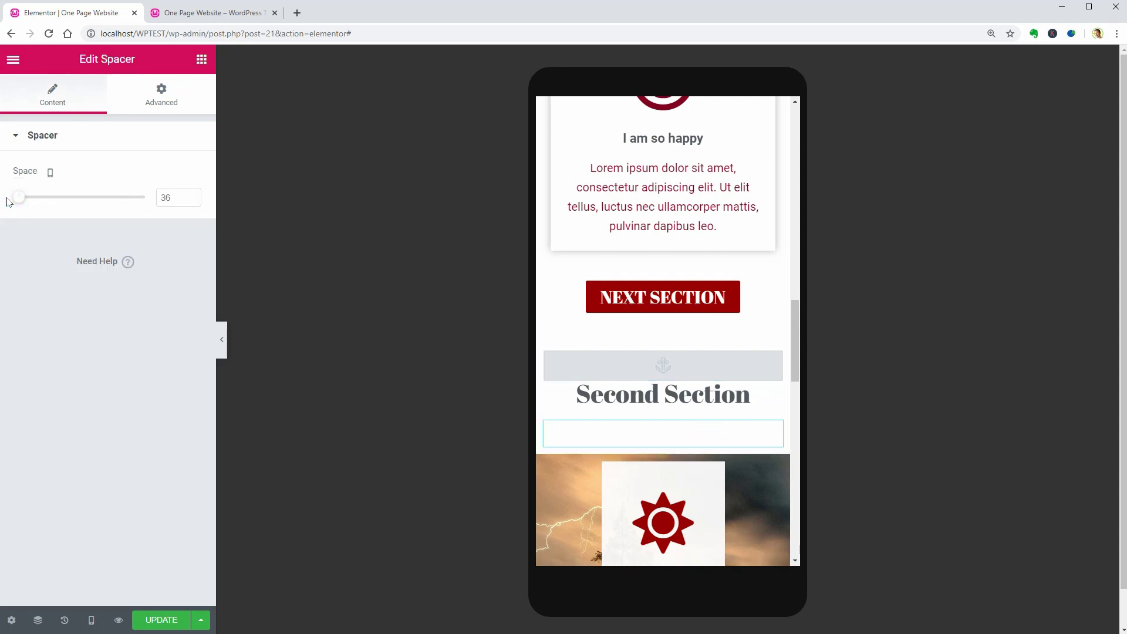
pyautogui.moveTo(19, 203); pyautogui.dragTo(14, 199)
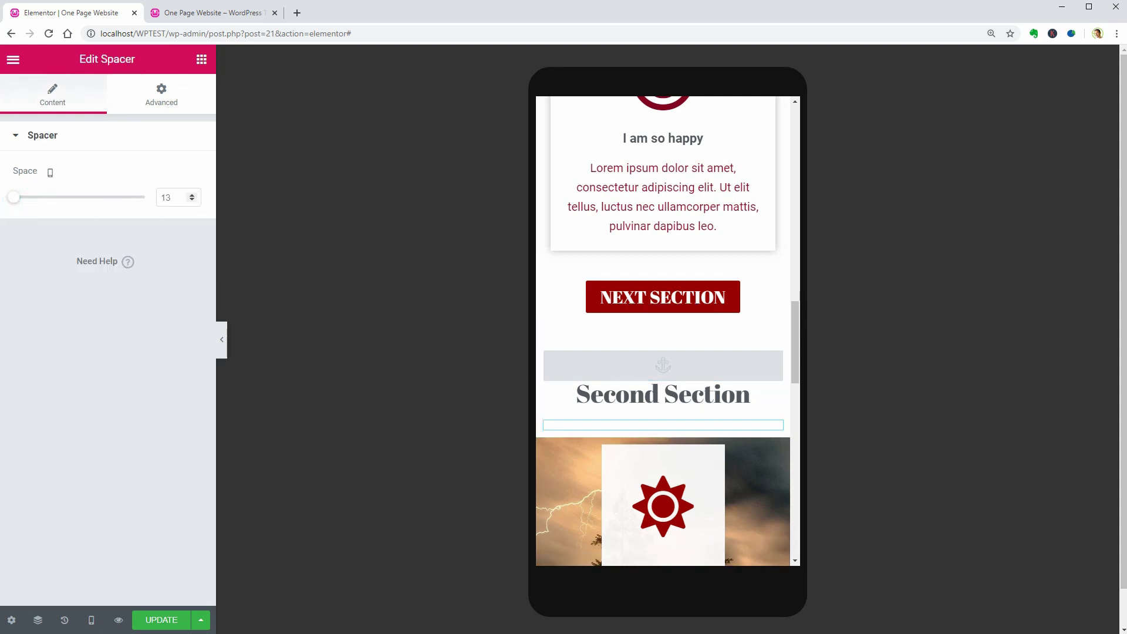
pyautogui.click(192, 200)
pyautogui.click(192, 200)
pyautogui.click(192, 200)
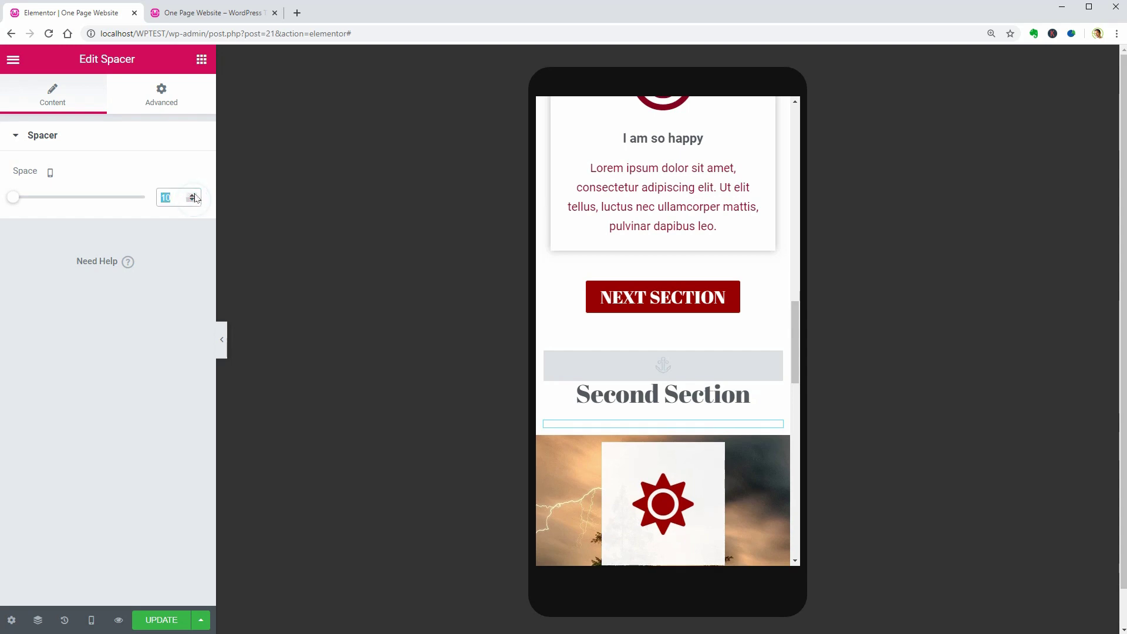
pyautogui.scroll(-6, 699, 343)
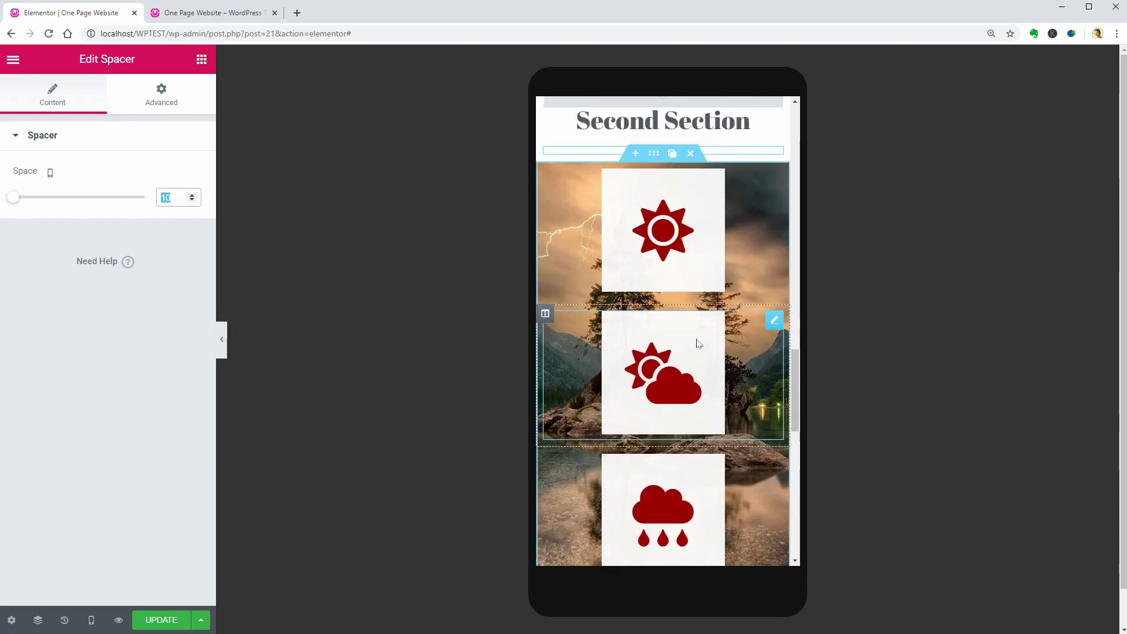
pyautogui.scroll(3, 686, 305)
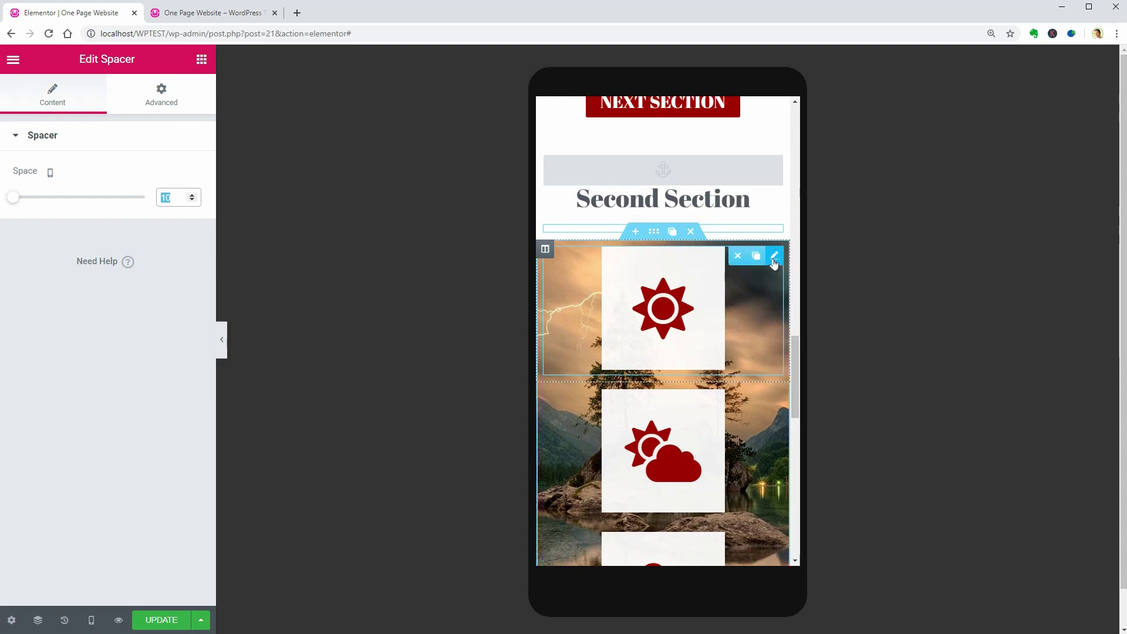
# Unlink the sun icon box's padding and set its top padding to 20 px.
pyautogui.click(774, 257)
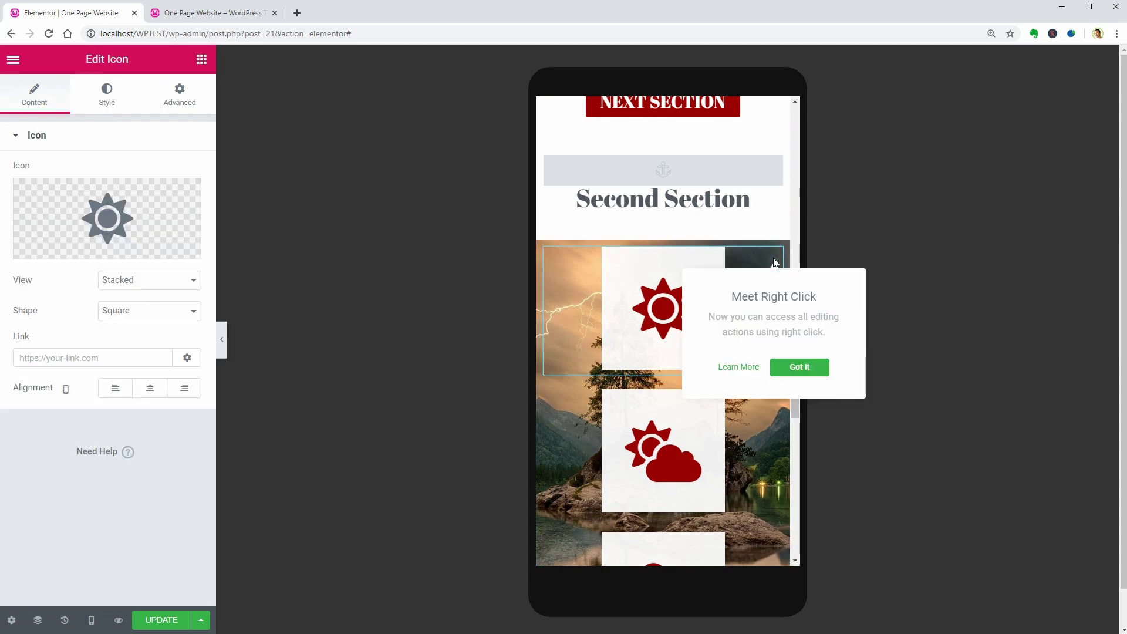
pyautogui.click(181, 101)
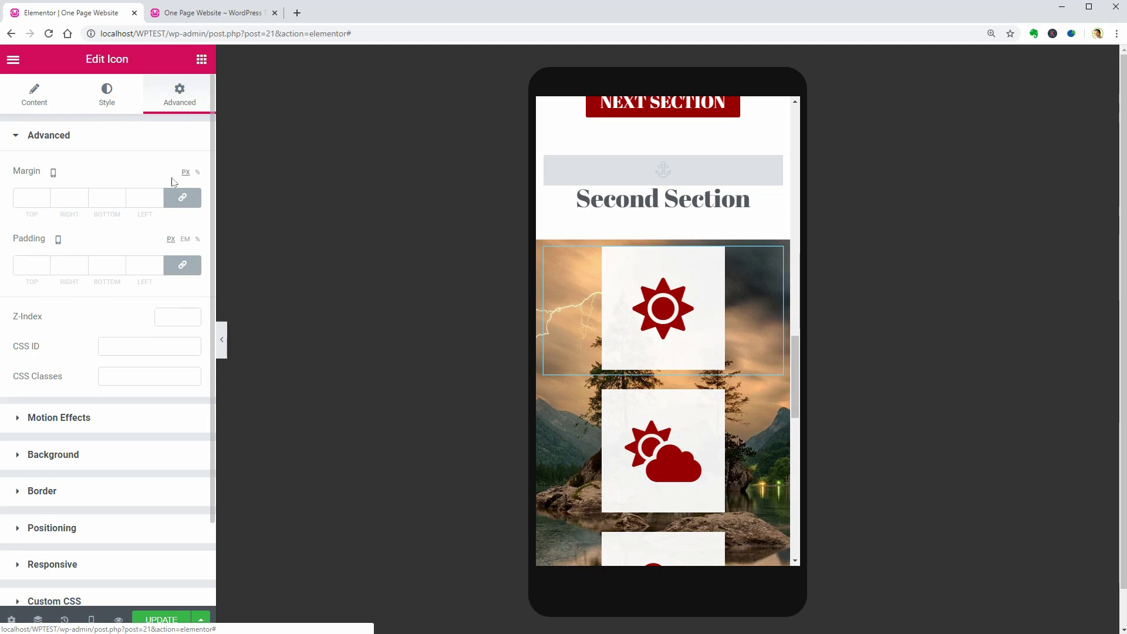
pyautogui.click(183, 264)
pyautogui.click(45, 263)
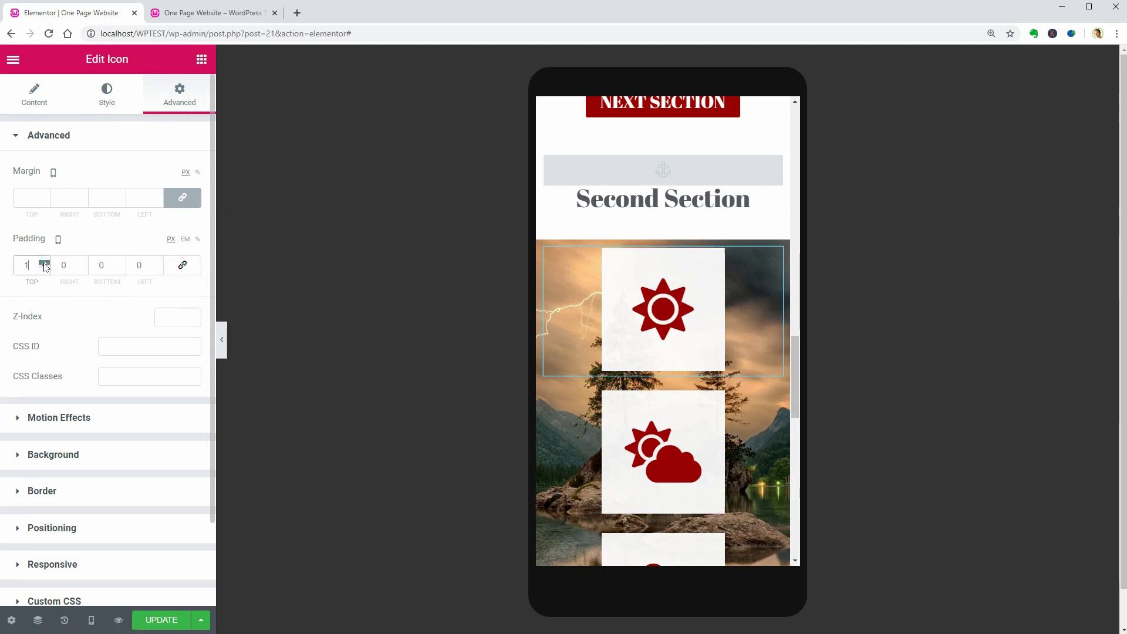
pyautogui.click(45, 263)
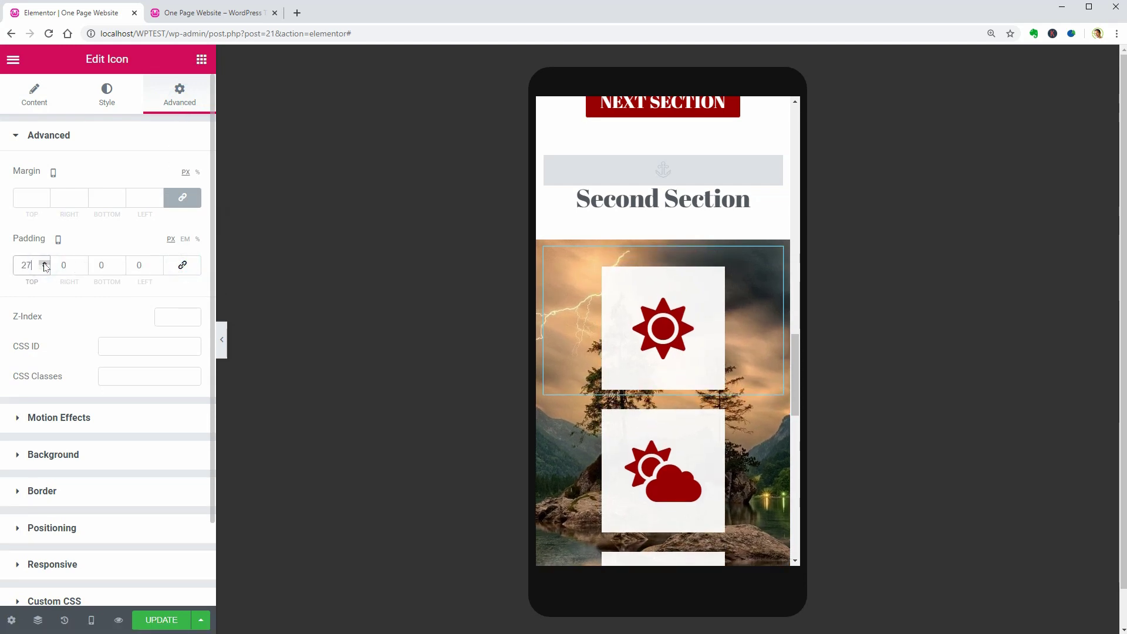
pyautogui.click(45, 269)
pyautogui.click(45, 268)
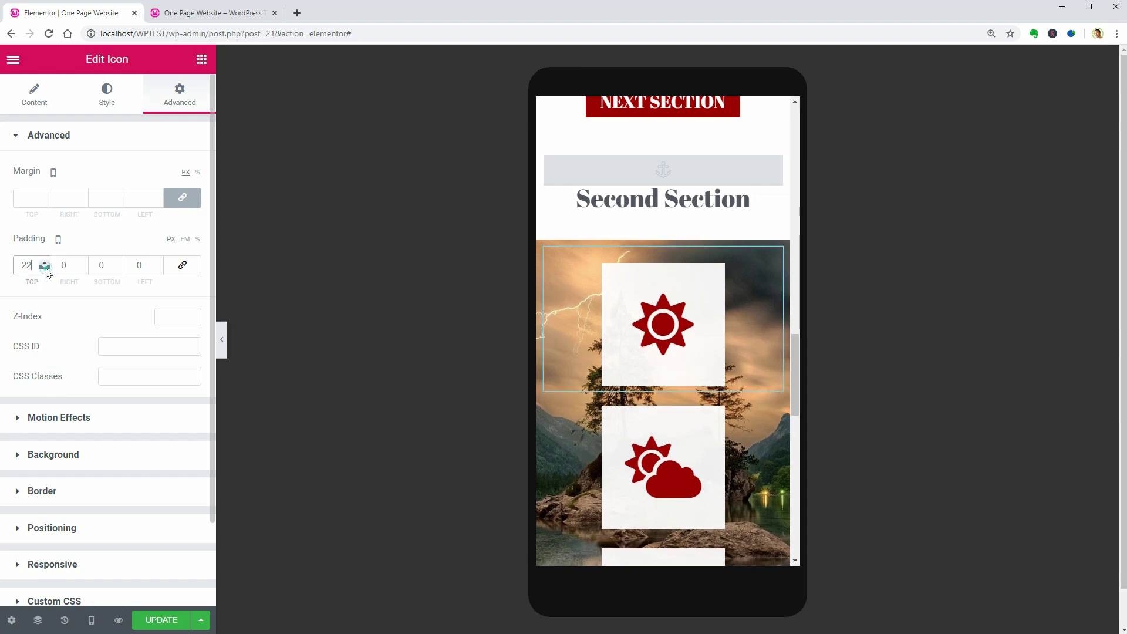
pyautogui.click(45, 269)
pyautogui.click(45, 268)
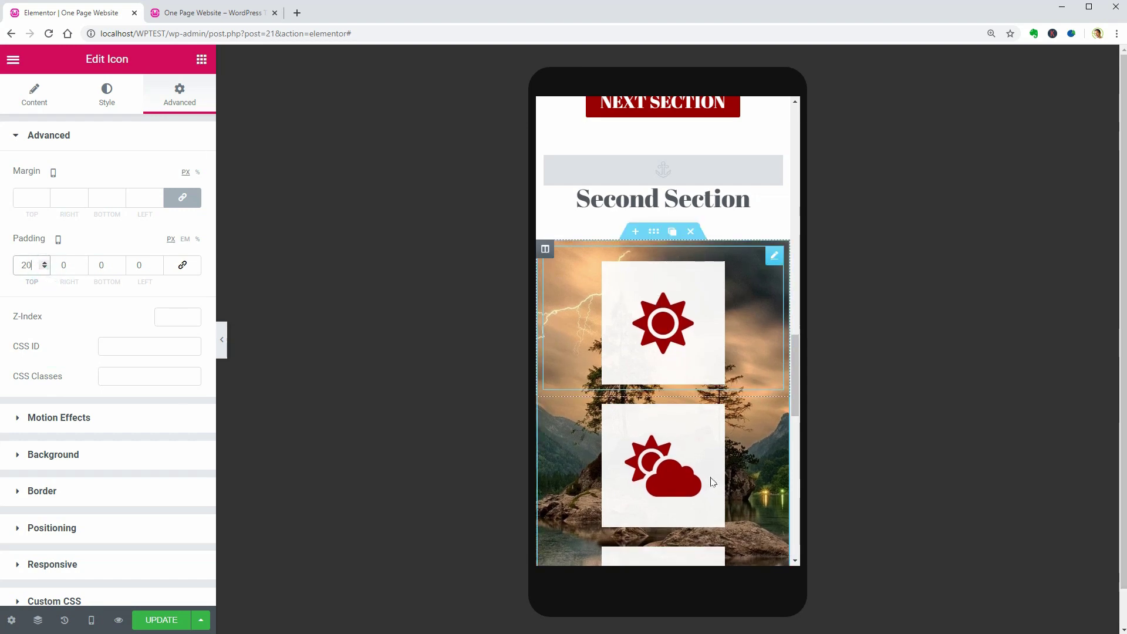
pyautogui.scroll(-1, 712, 480)
pyautogui.scroll(-3, 712, 480)
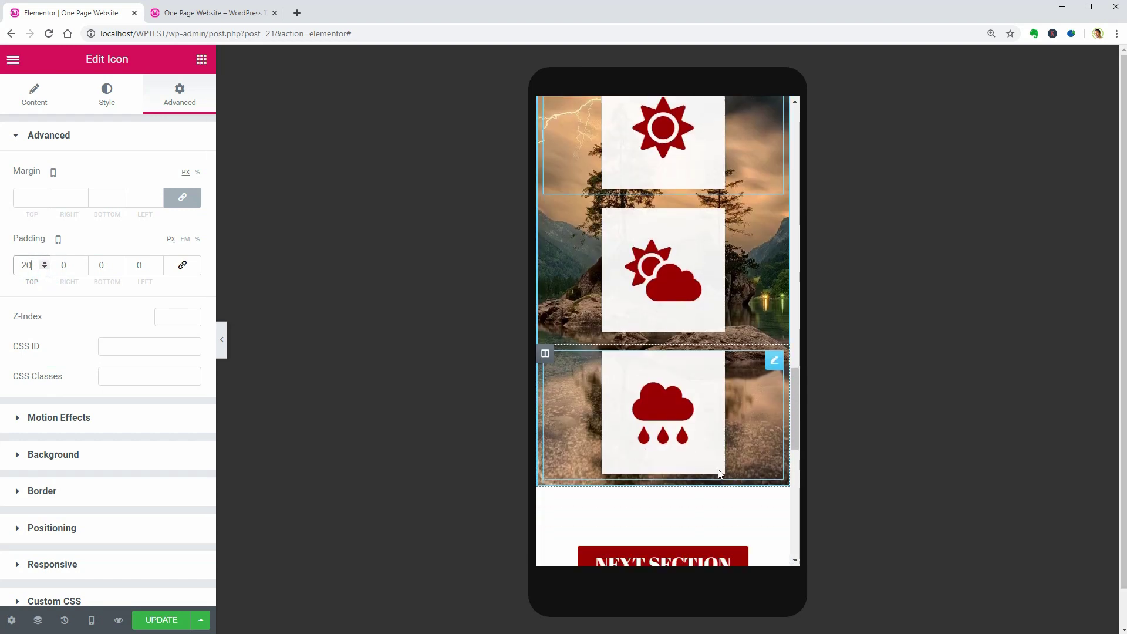
# Unlink the rain-cloud icon box's padding and set its bottom padding to 20 px.
pyautogui.click(773, 360)
pyautogui.click(181, 104)
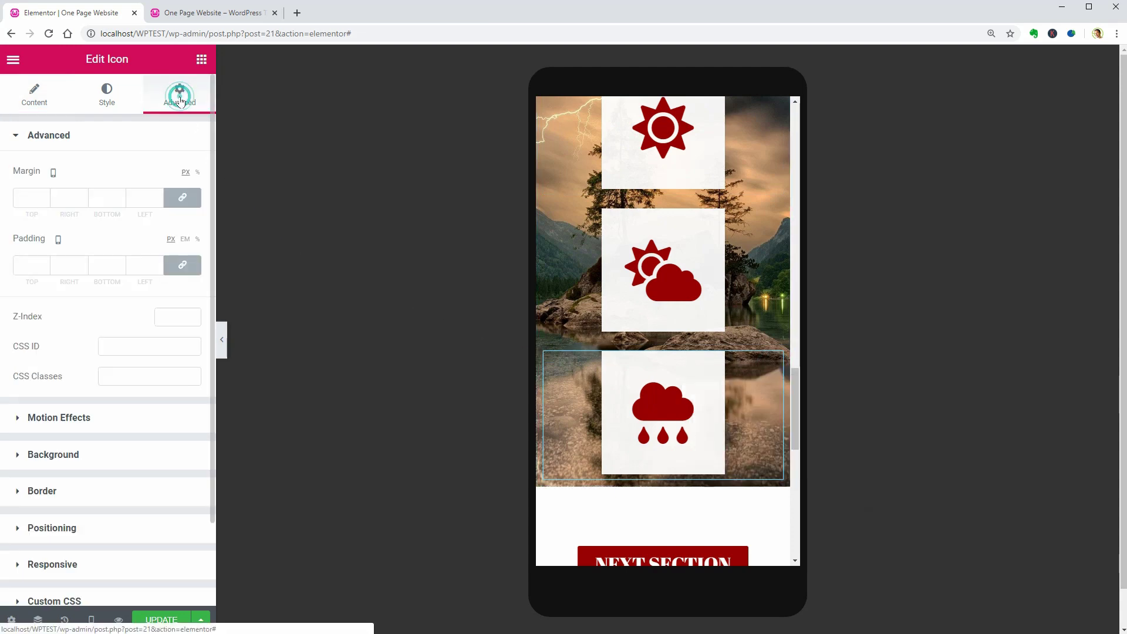
pyautogui.click(184, 266)
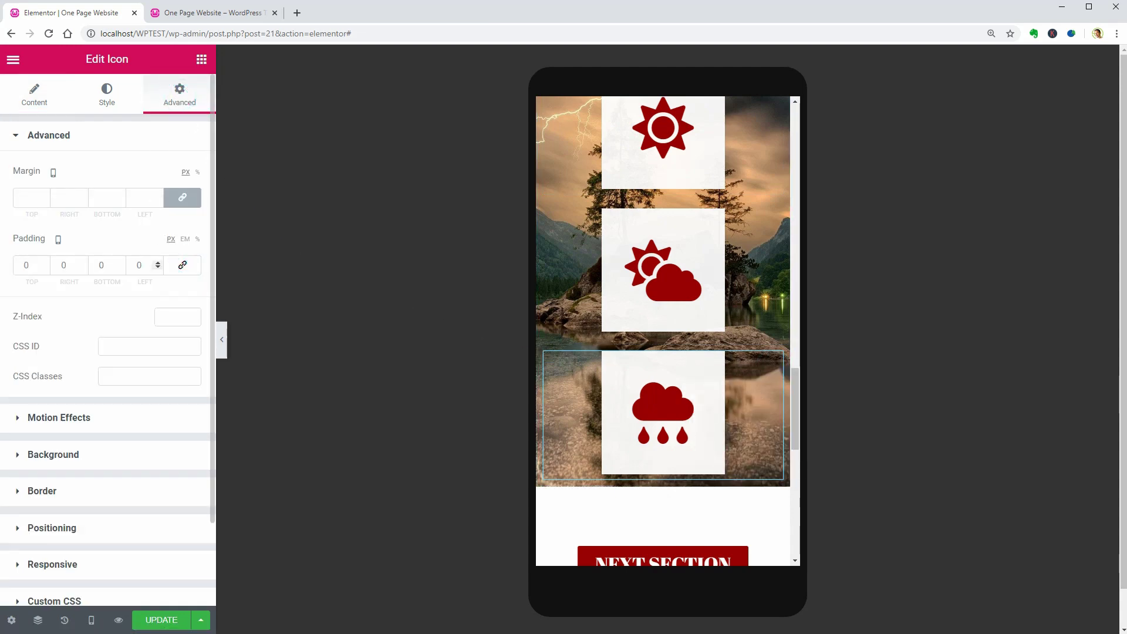
pyautogui.click(120, 263)
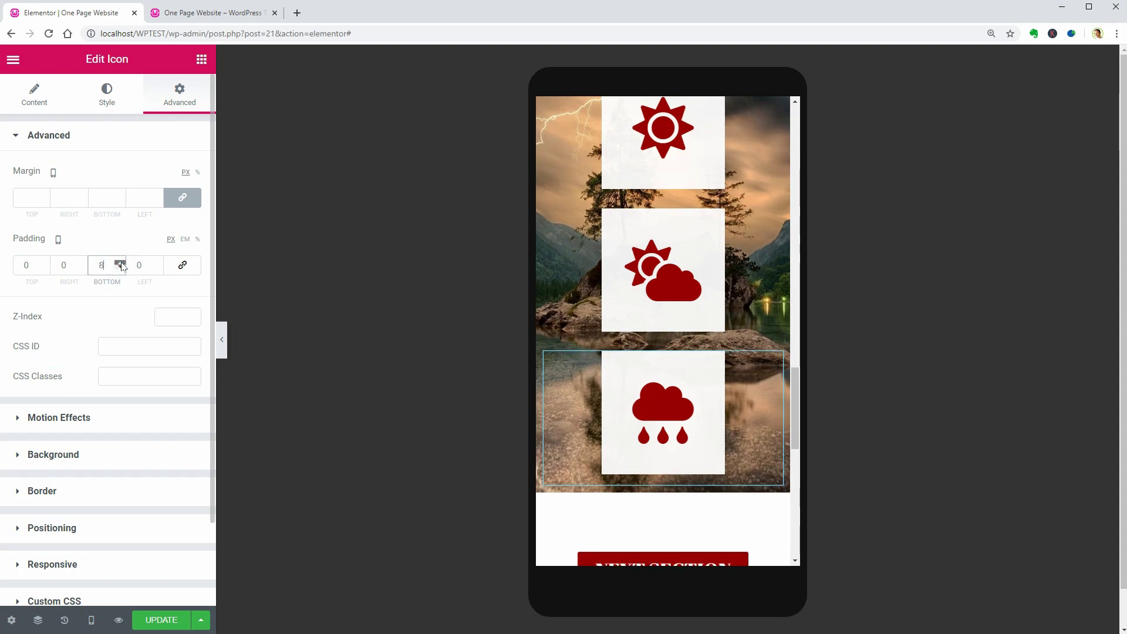
pyautogui.click(120, 263)
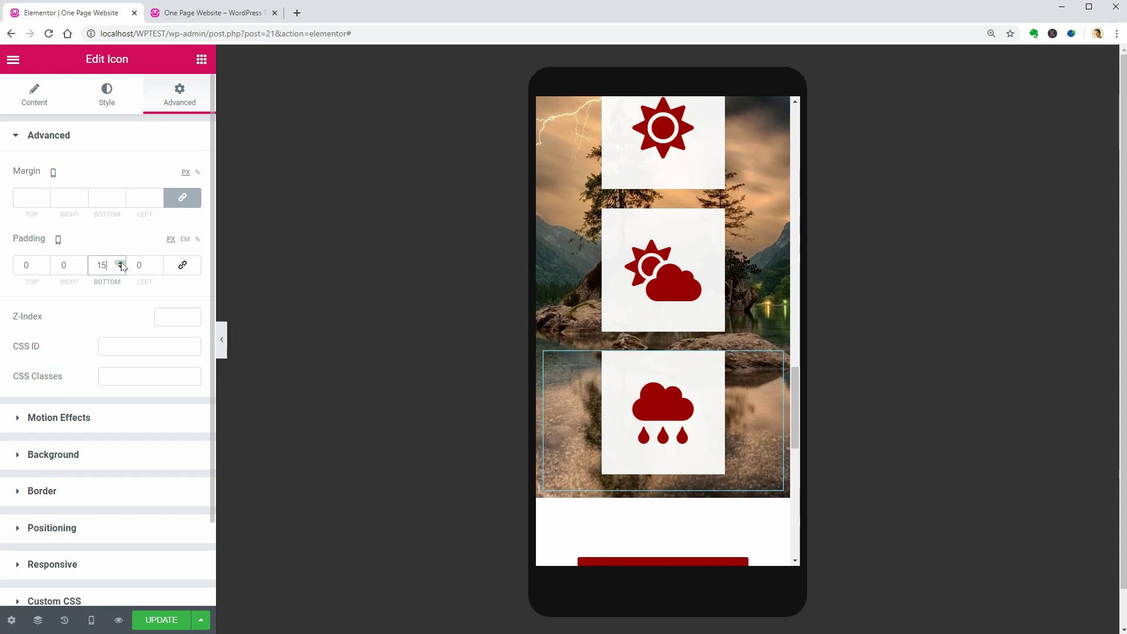
pyautogui.click(121, 264)
pyautogui.click(120, 263)
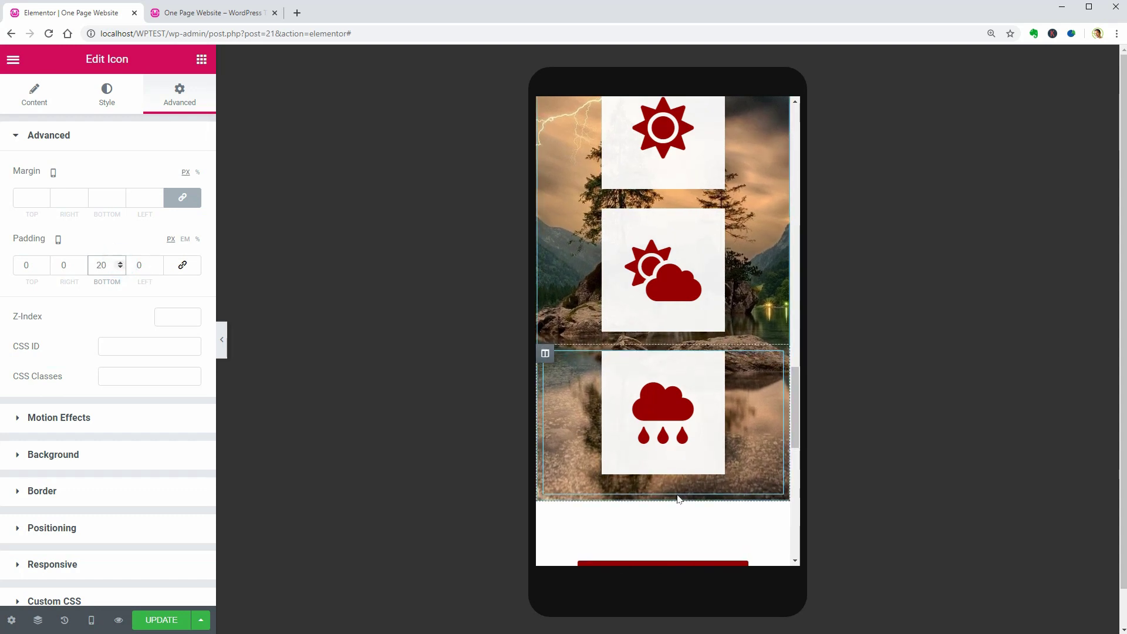
# Shrink the spacers above and below the lower NEXT SECTION button to 10 px each.
pyautogui.scroll(2, 679, 496)
pyautogui.scroll(-3, 675, 422)
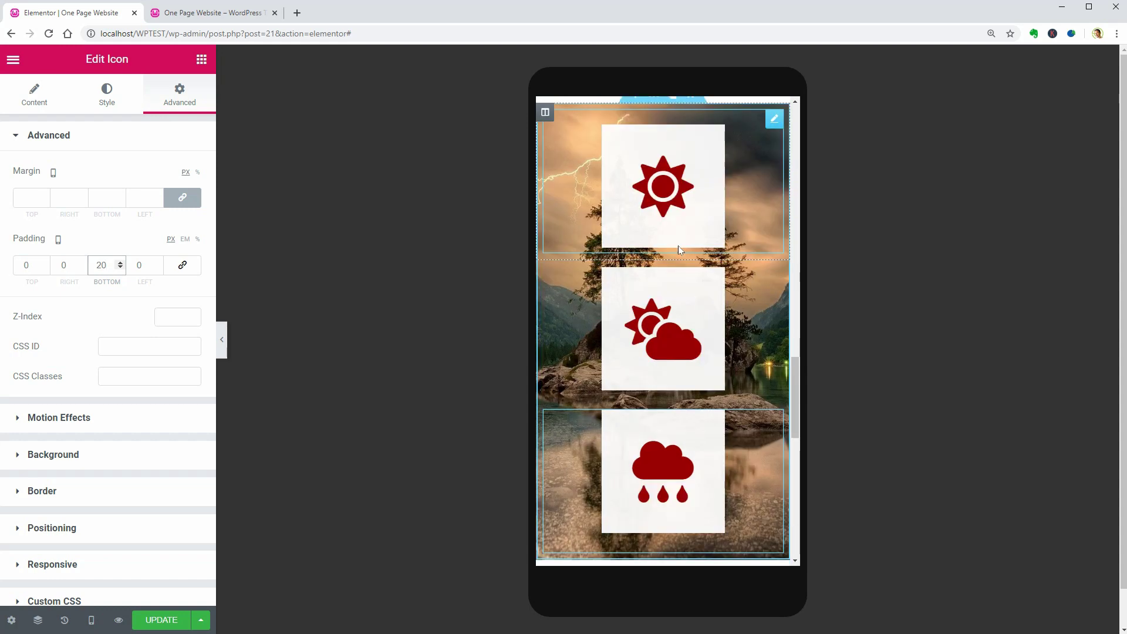
pyautogui.scroll(-2, 684, 454)
pyautogui.click(690, 392)
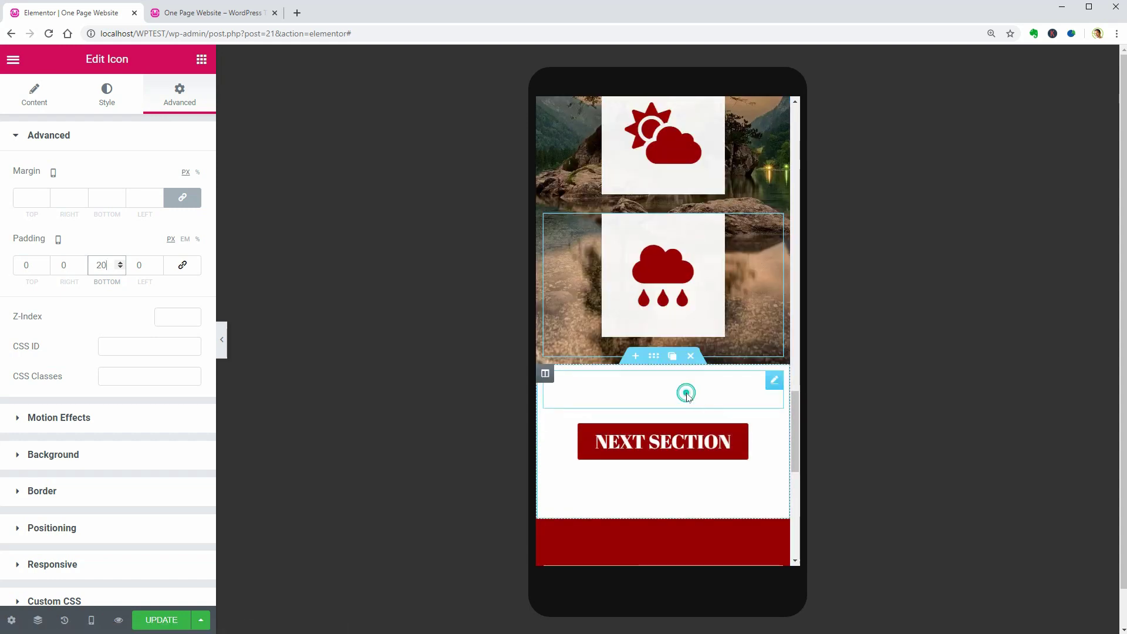
pyautogui.moveTo(23, 197); pyautogui.dragTo(3, 199)
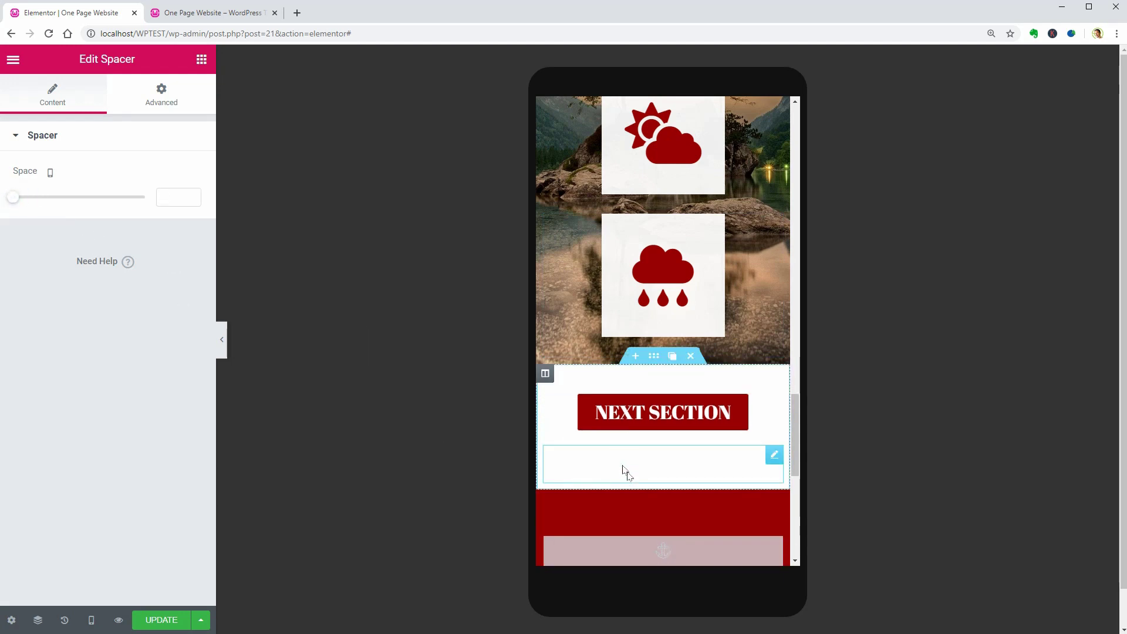
pyautogui.moveTo(14, 199); pyautogui.dragTo(8, 201)
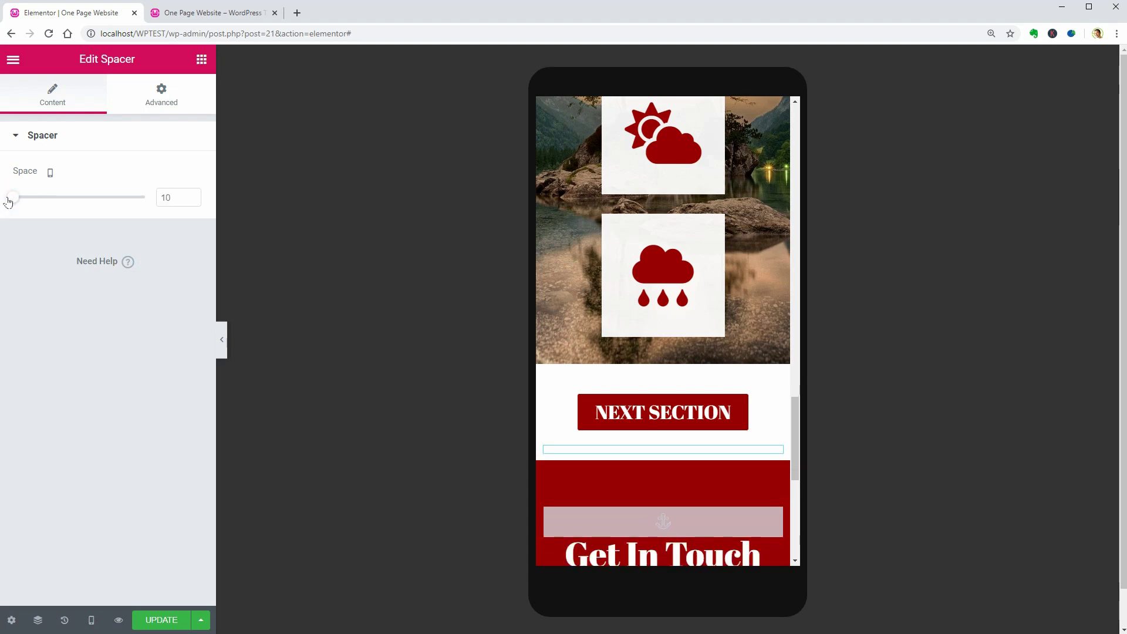
# Enter 24 as the lower NEXT SECTION button's mobile typography size.
pyautogui.click(757, 415)
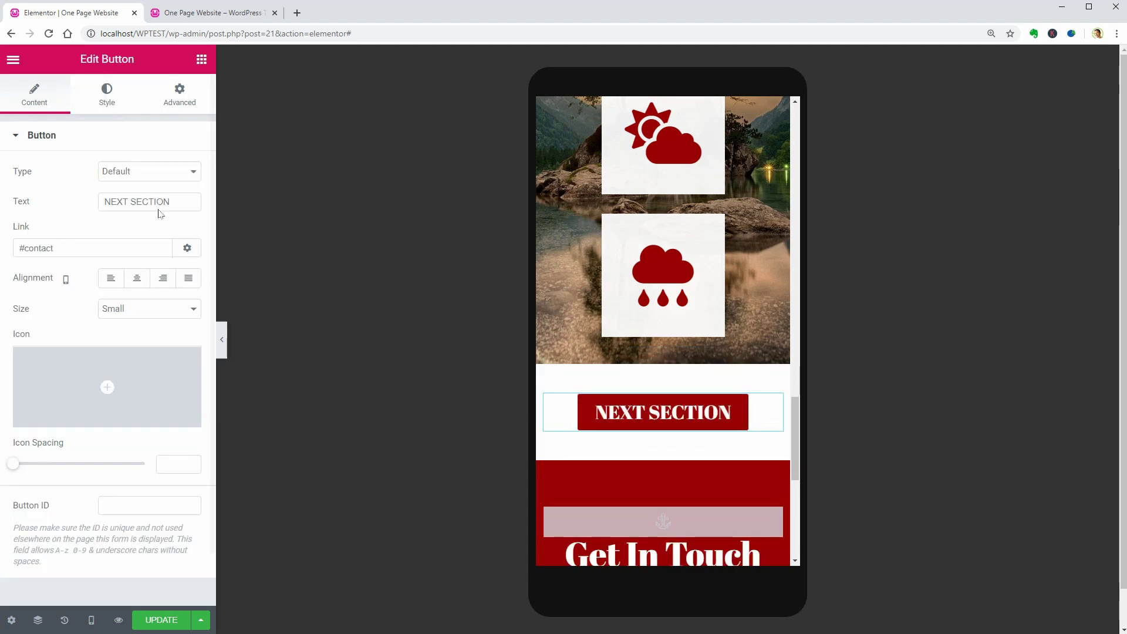
pyautogui.click(106, 103)
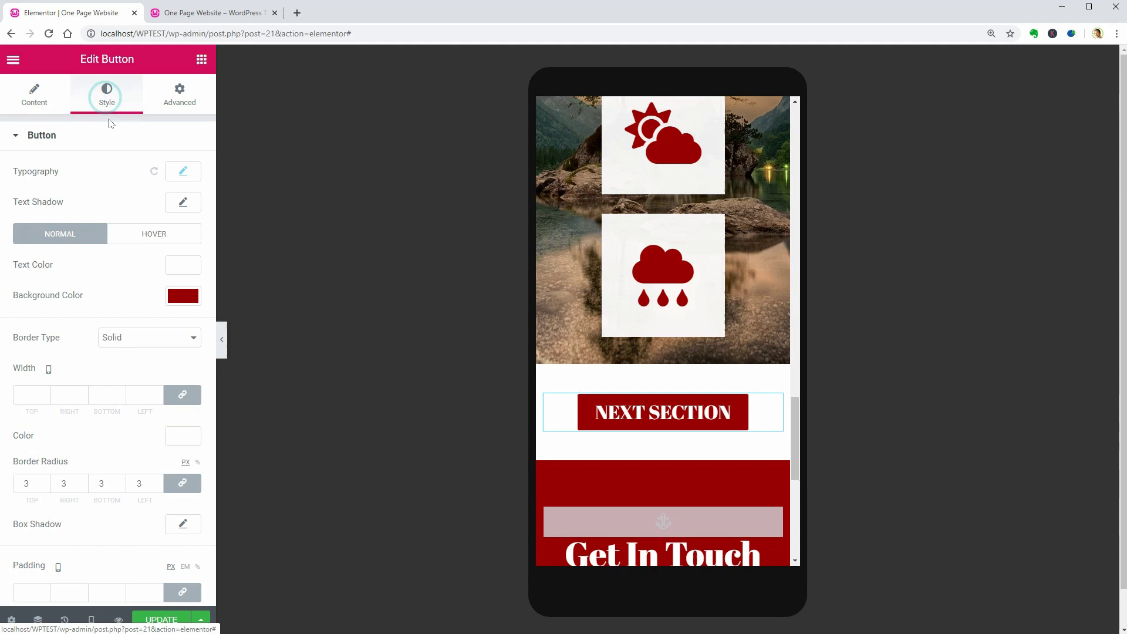
pyautogui.click(183, 176)
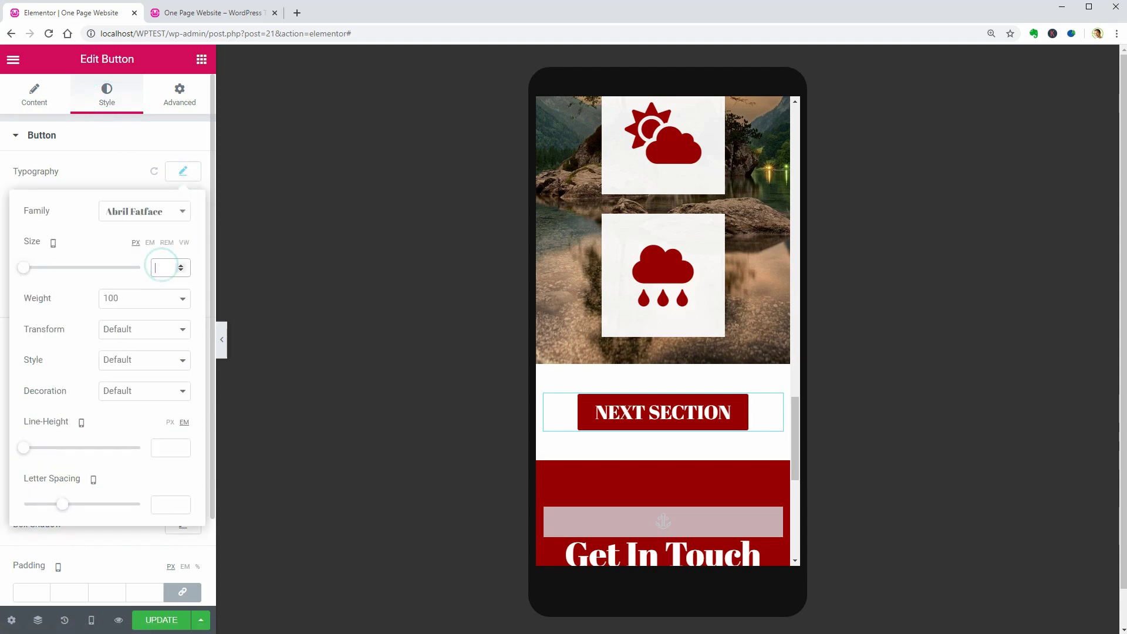
pyautogui.write('24')
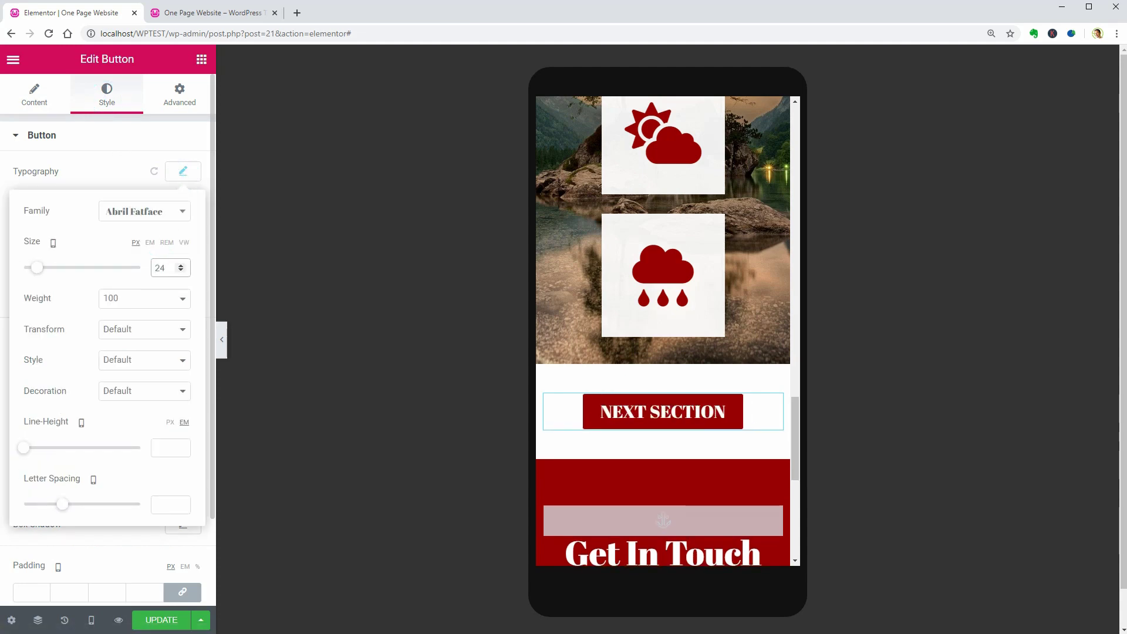
pyautogui.scroll(-5, 671, 427)
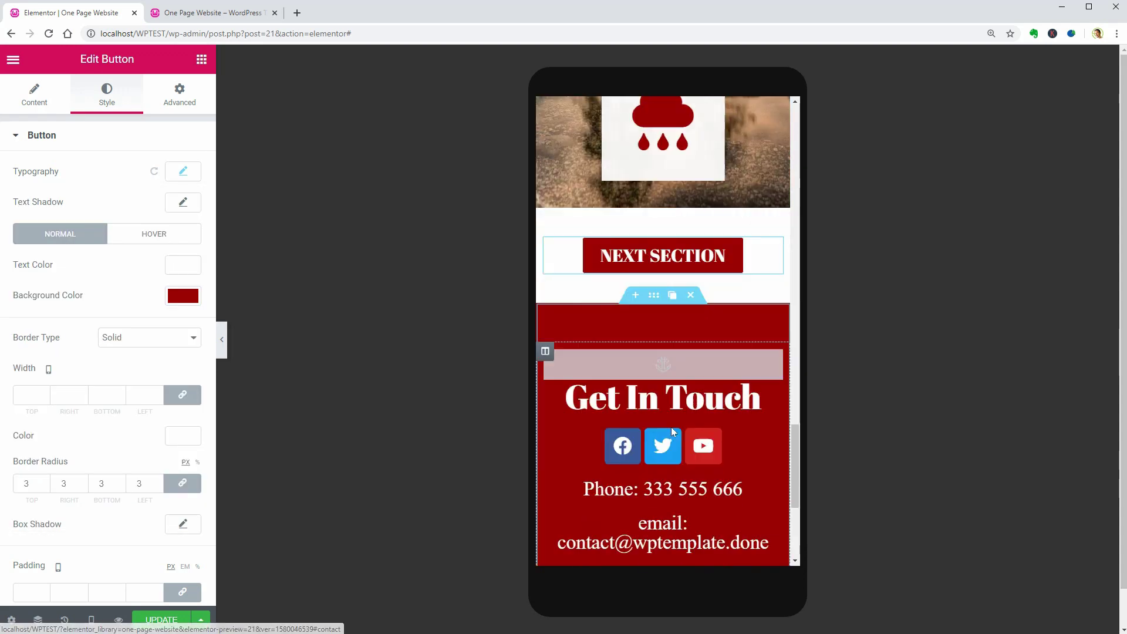
# Shrink the Get In Touch heading's mobile font size to 27 px.
pyautogui.click(664, 395)
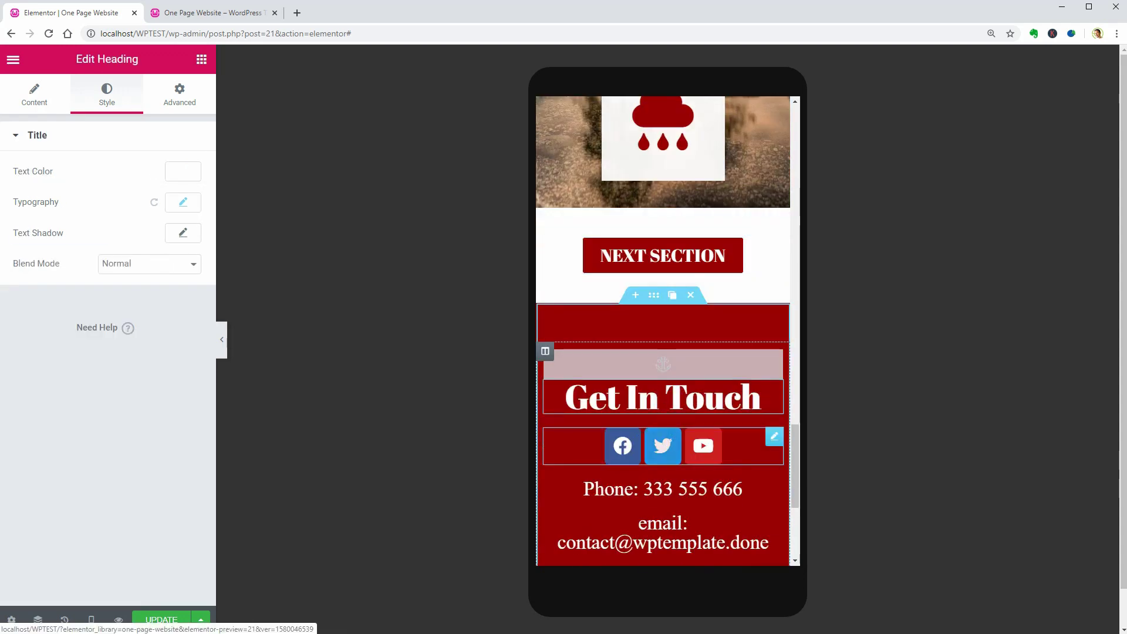
pyautogui.click(185, 202)
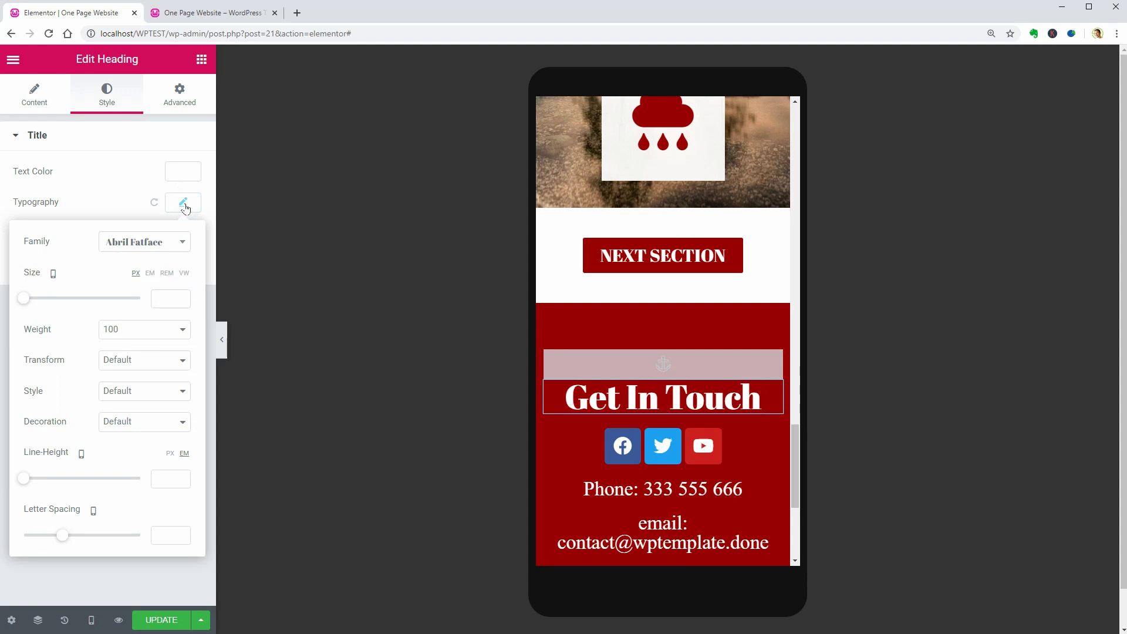
pyautogui.moveTo(27, 303); pyautogui.dragTo(42, 307)
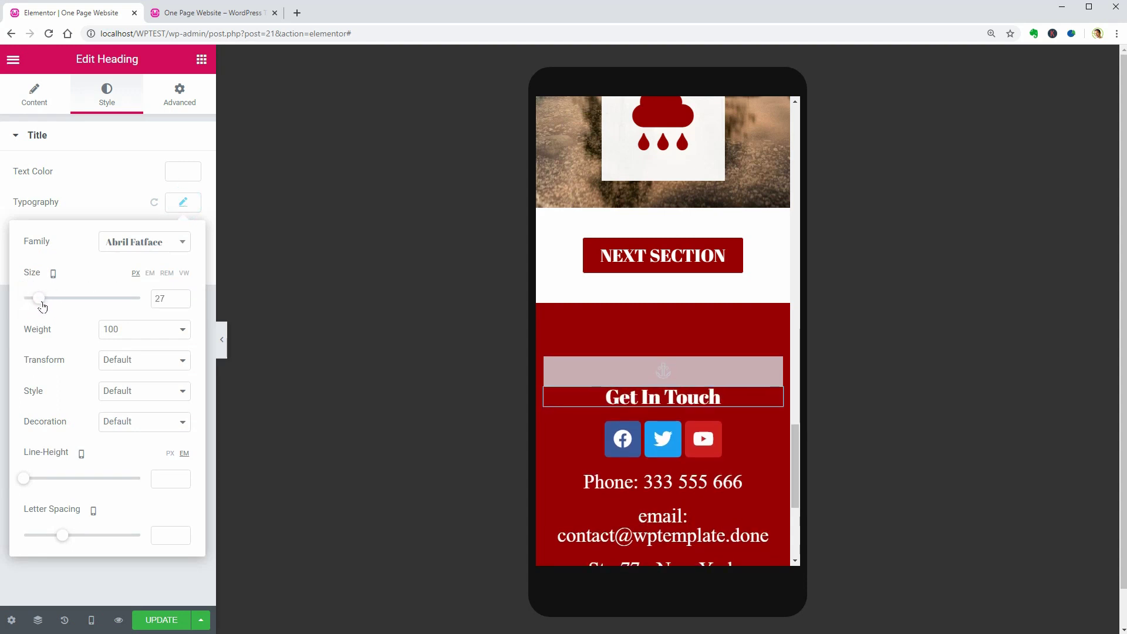
# Reduce the social icons' size to 17 on mobile.
pyautogui.click(737, 446)
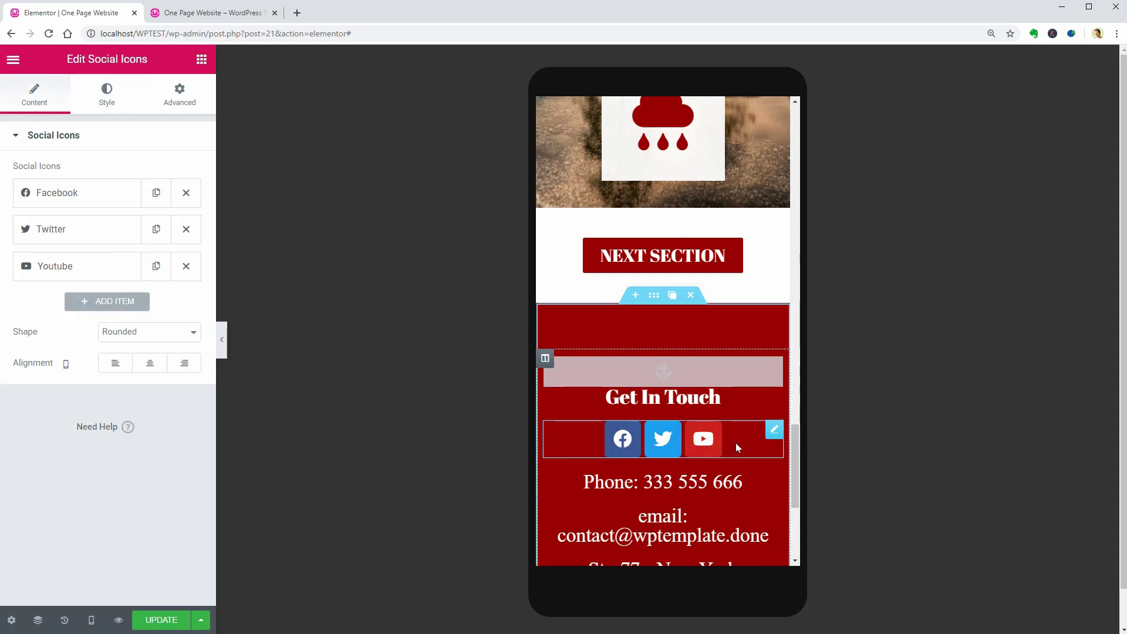
pyautogui.click(107, 104)
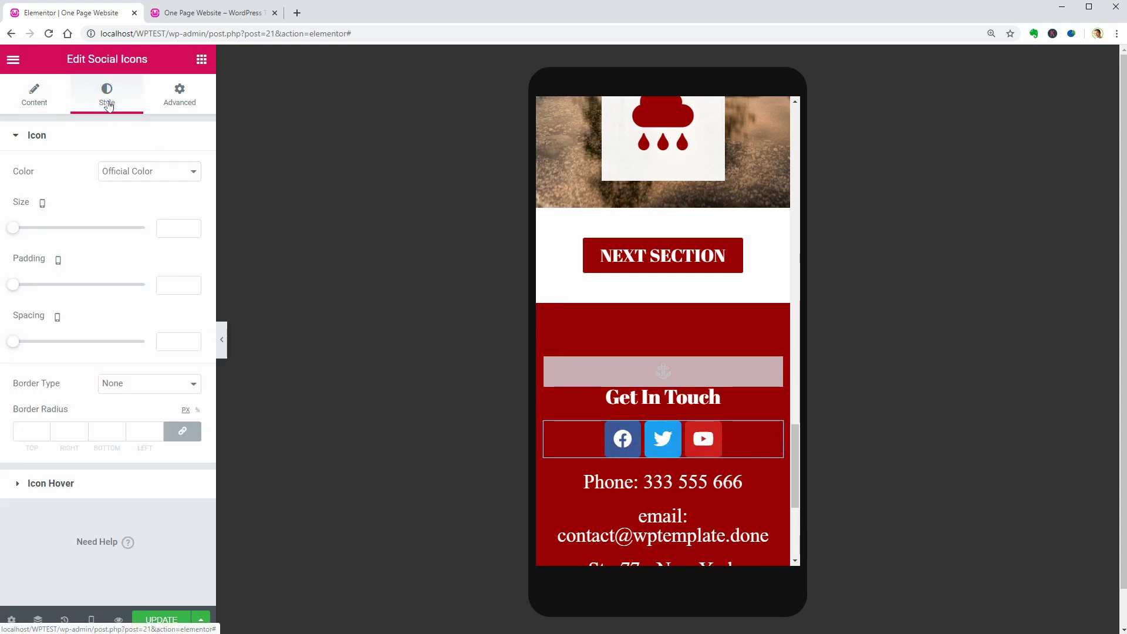
pyautogui.moveTo(18, 233); pyautogui.dragTo(22, 233)
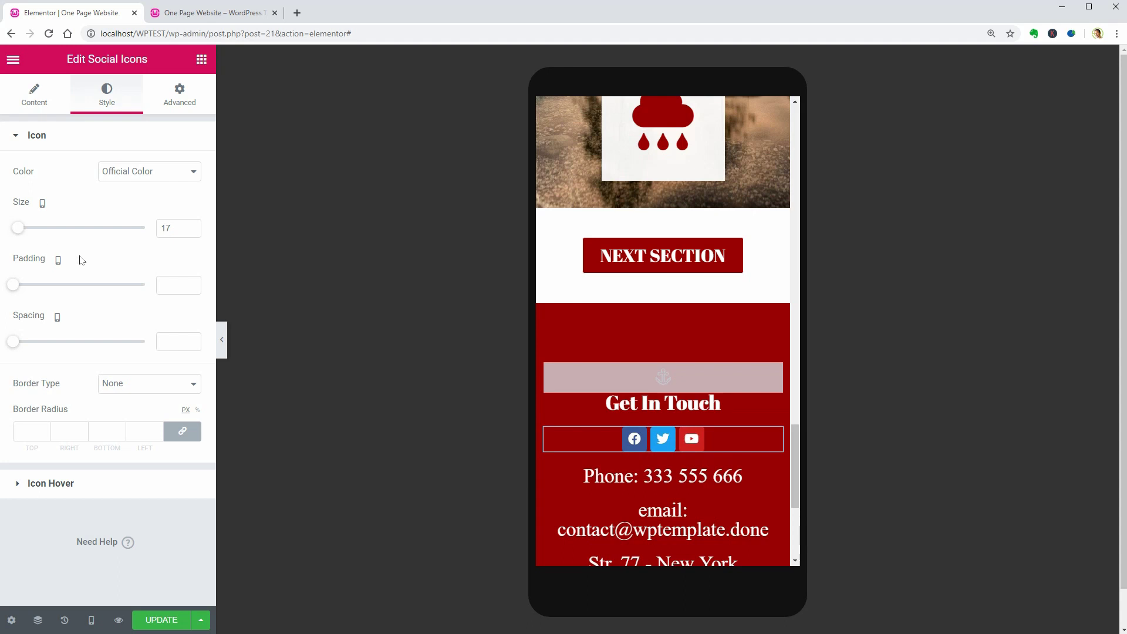
pyautogui.click(652, 485)
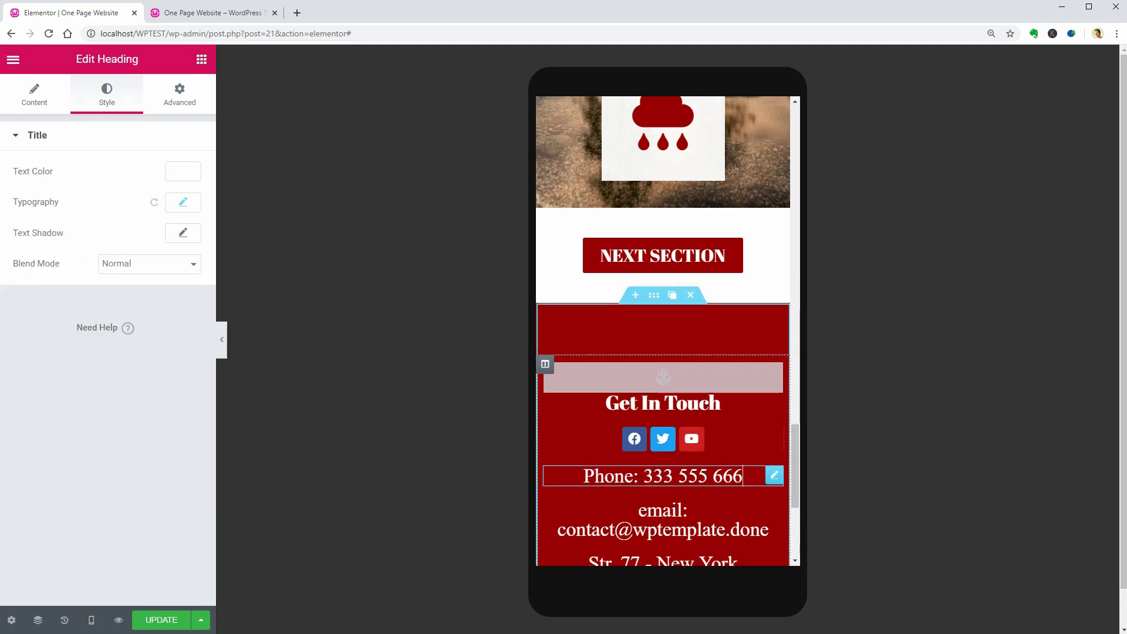
# Reduce the phone line's font size to 17 px and shrink the email line to fit one line.
pyautogui.click(186, 204)
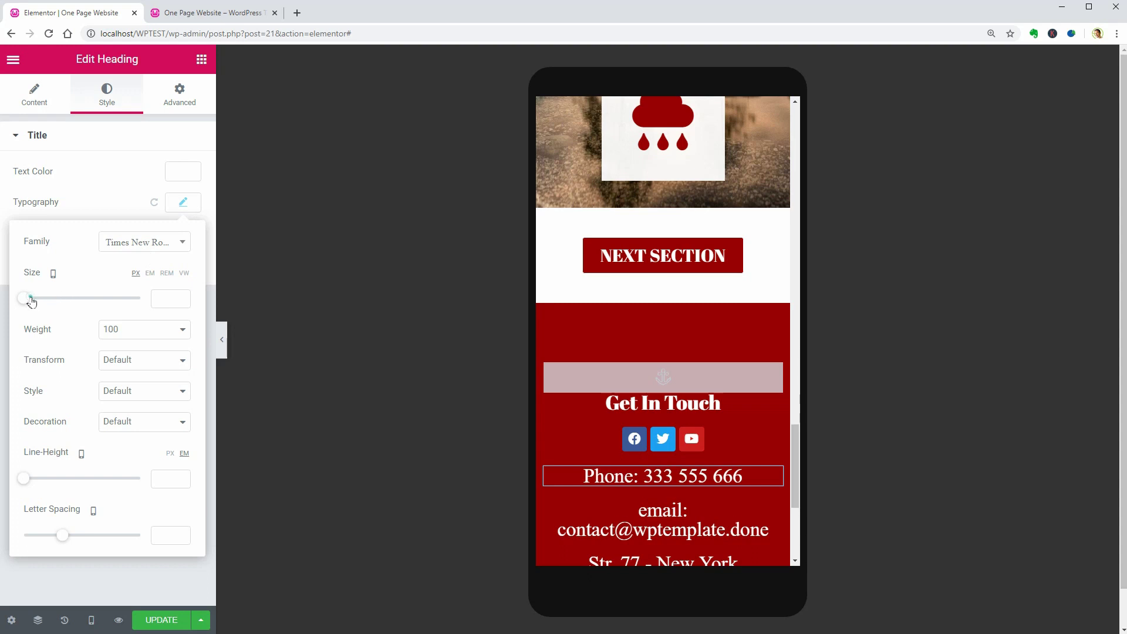
pyautogui.moveTo(31, 301); pyautogui.dragTo(42, 296)
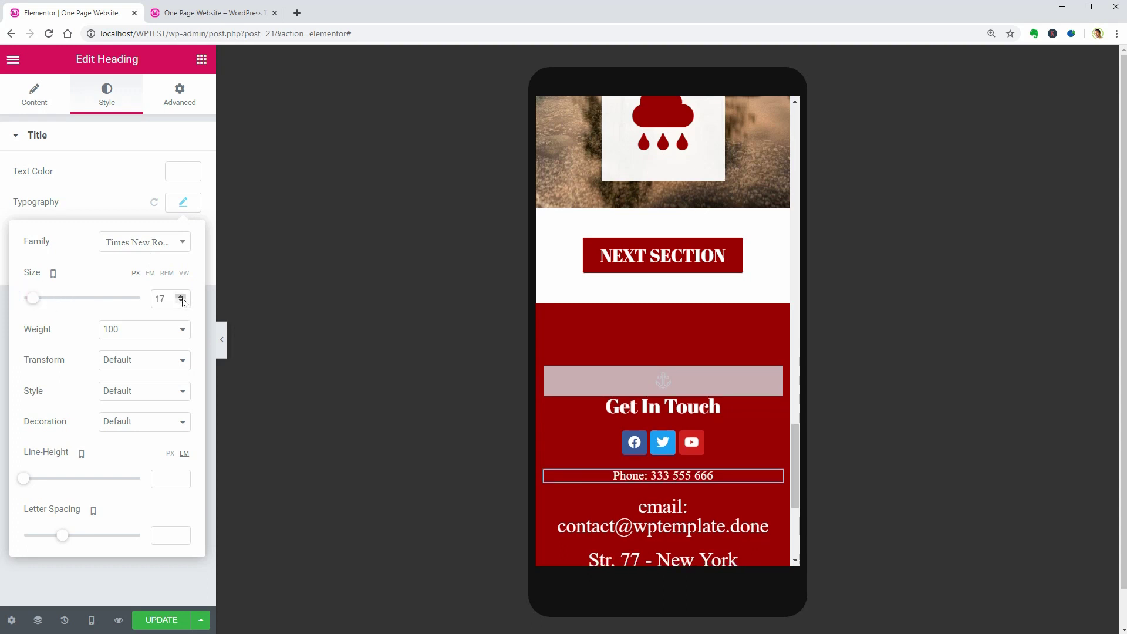
pyautogui.click(593, 516)
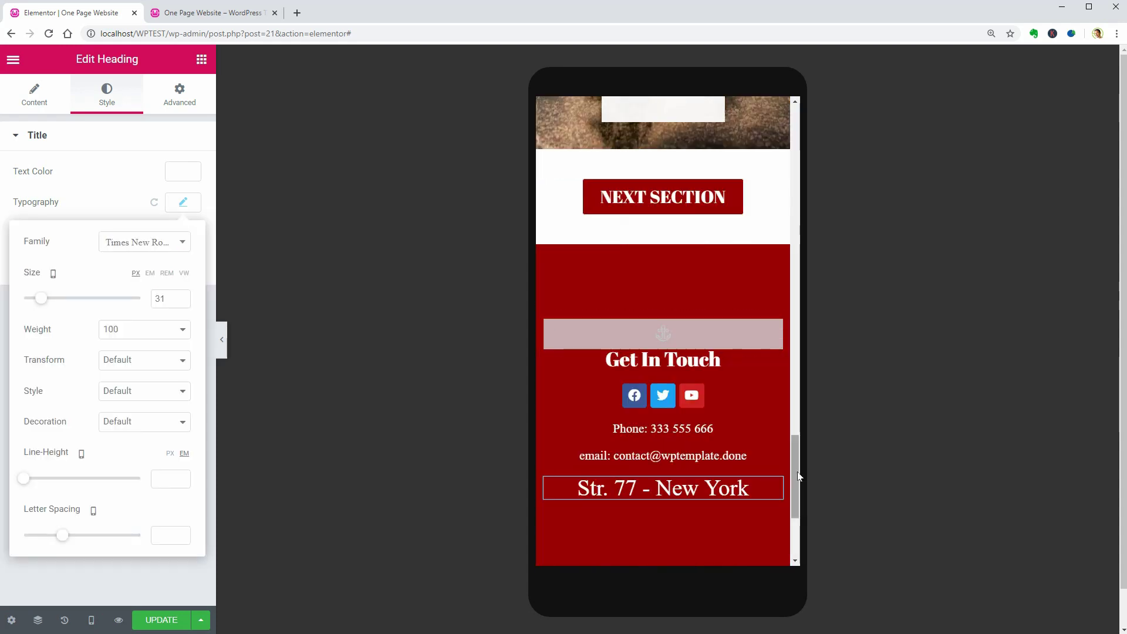
pyautogui.moveTo(793, 447); pyautogui.dragTo(800, 108)
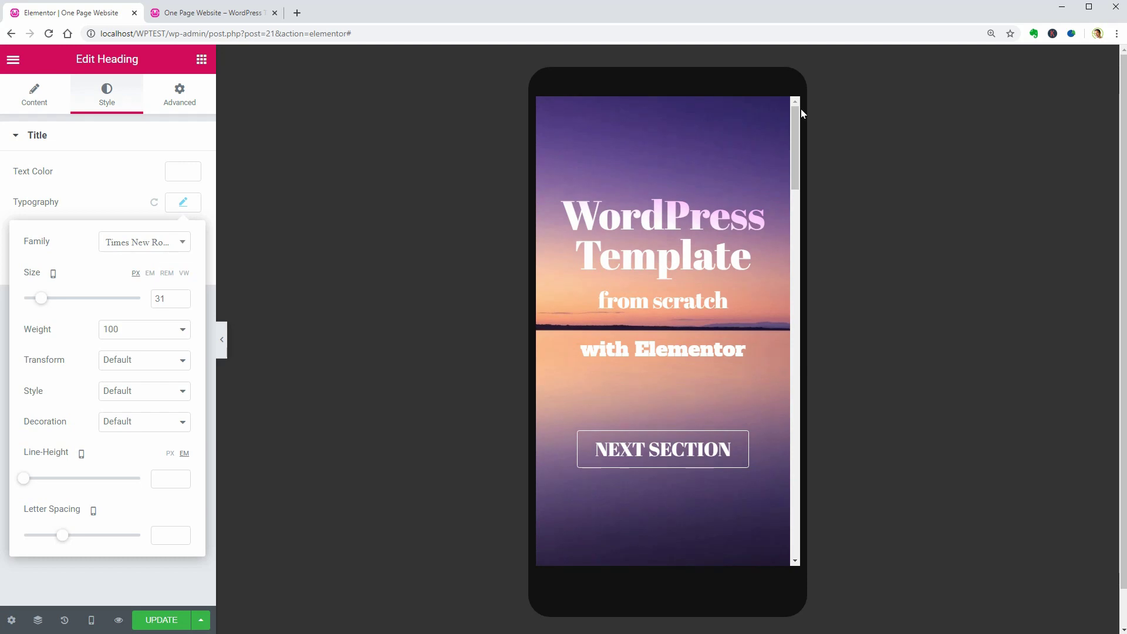
# Save the mobile edits with Update and view them on the One Page Website preview tab.
pyautogui.click(237, 14)
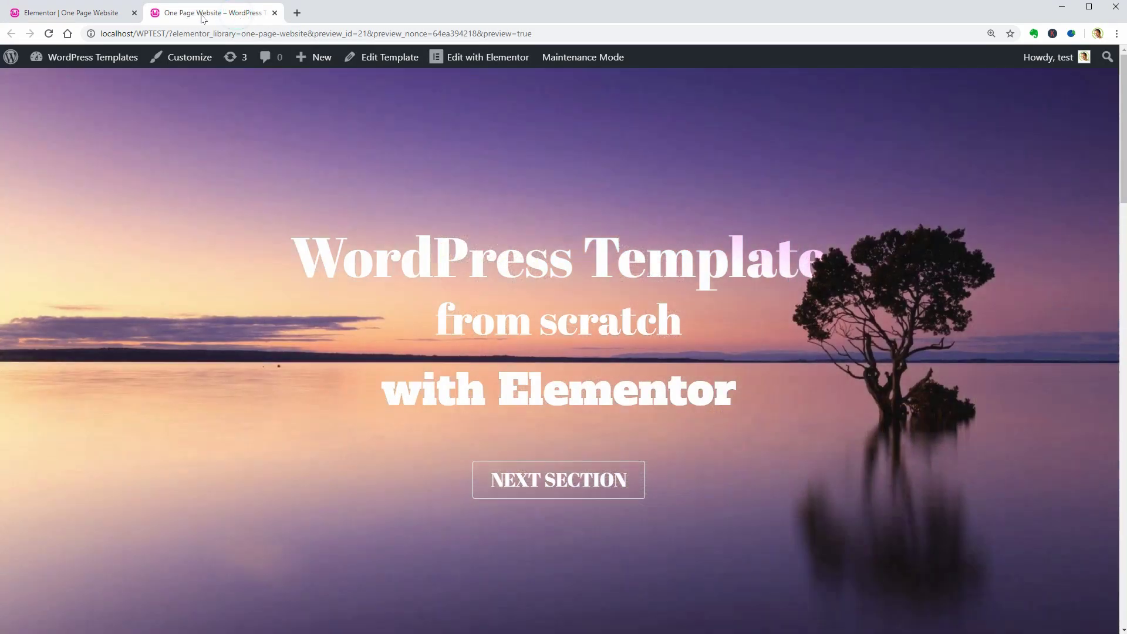
pyautogui.click(103, 12)
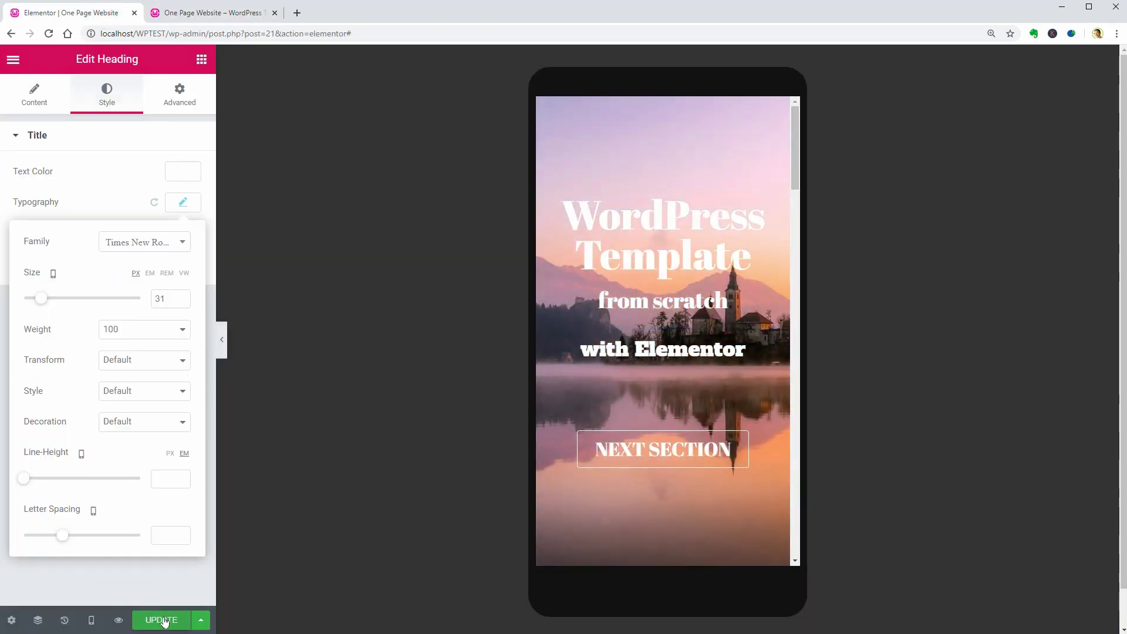
pyautogui.click(162, 621)
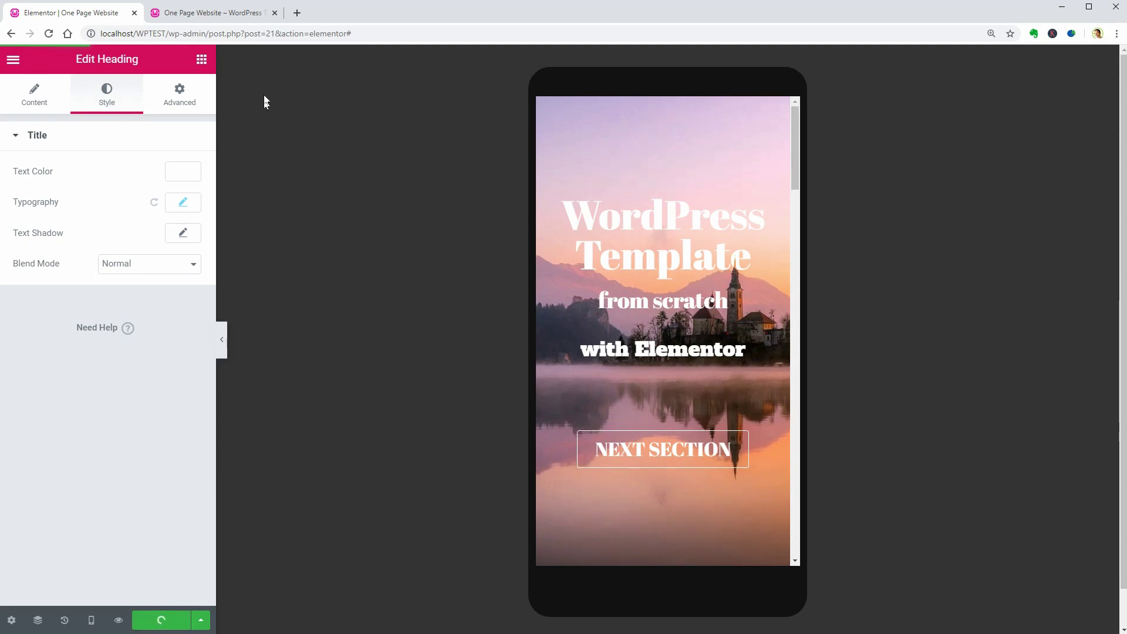
pyautogui.click(238, 13)
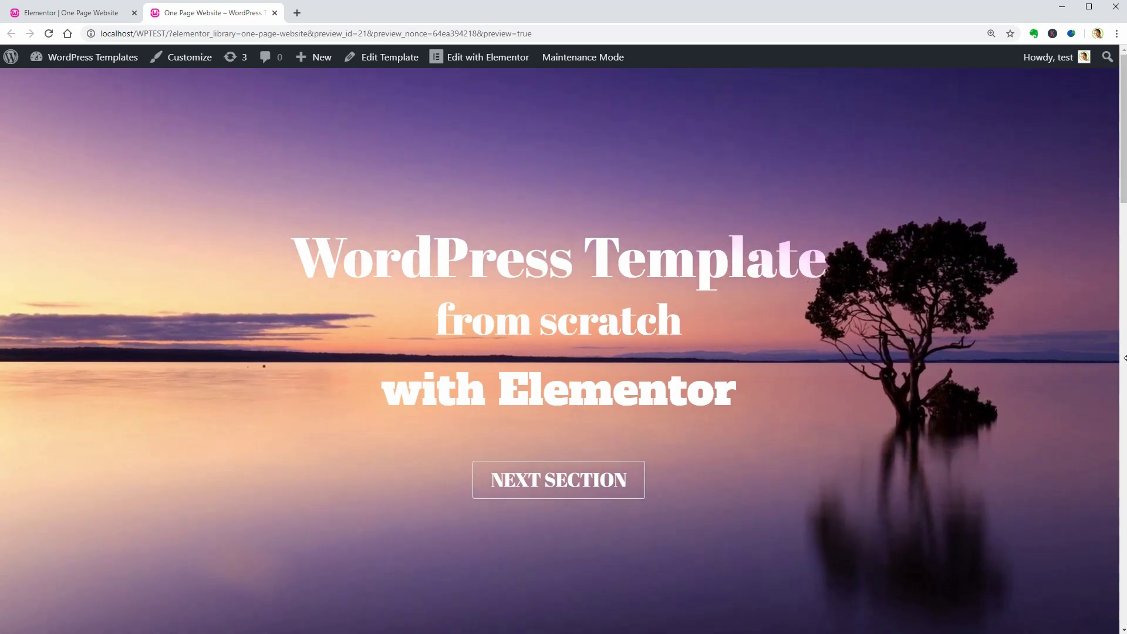
# Resize the browser to phone width so 'WordPress Template' wraps onto two lines above 'from scratch'.
pyautogui.moveTo(1124, 358); pyautogui.dragTo(860, 373)
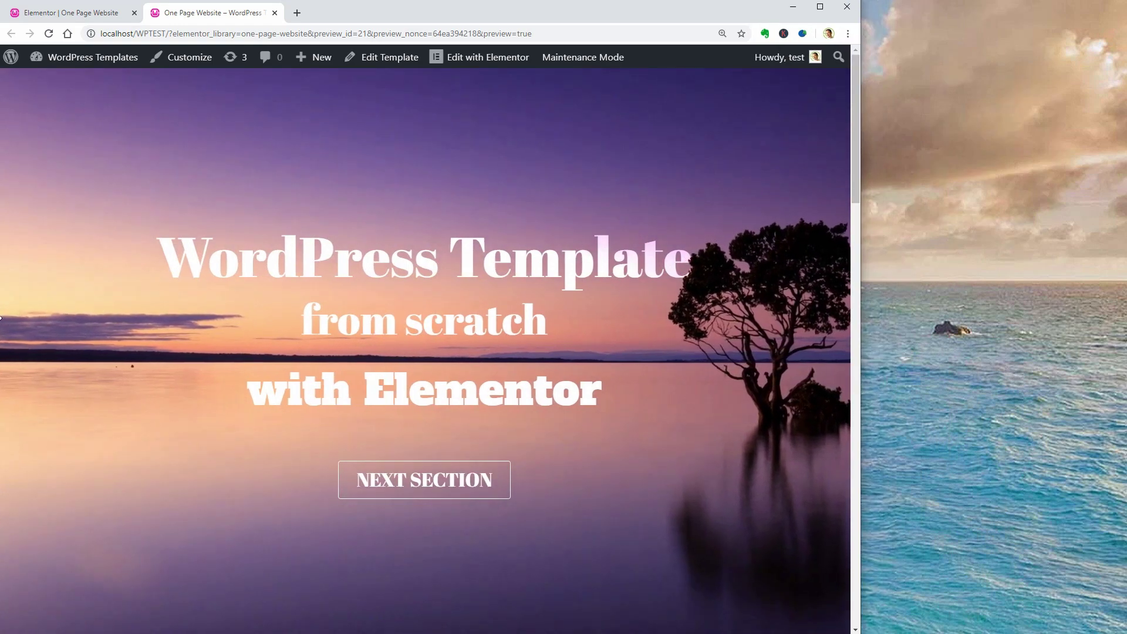
pyautogui.moveTo(1, 317); pyautogui.dragTo(499, 385)
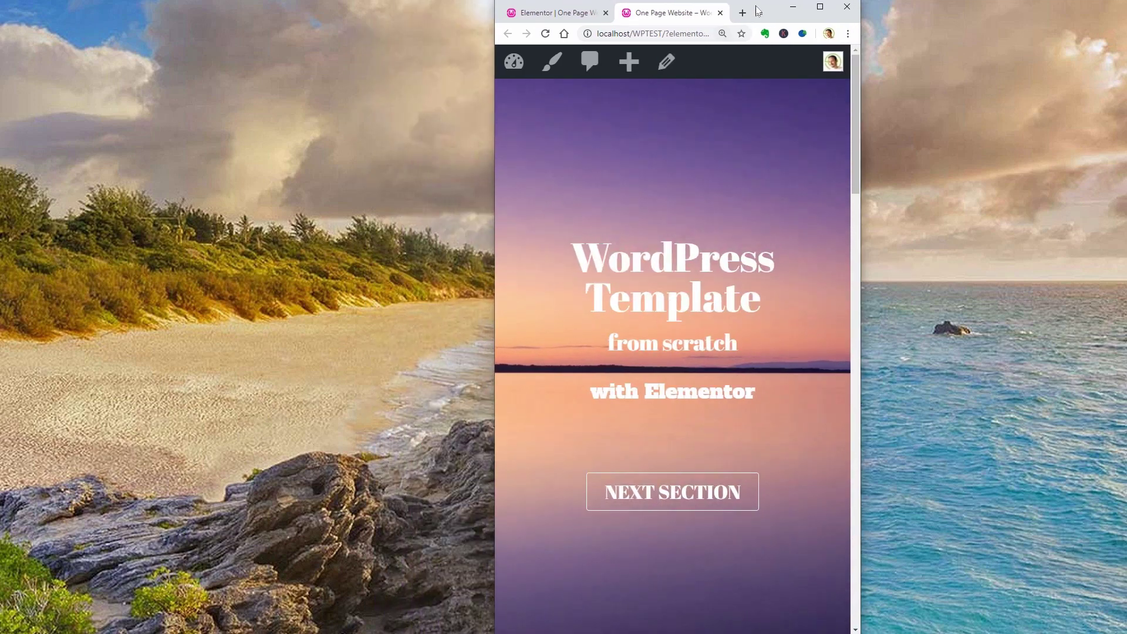
pyautogui.moveTo(753, 4); pyautogui.dragTo(603, 69)
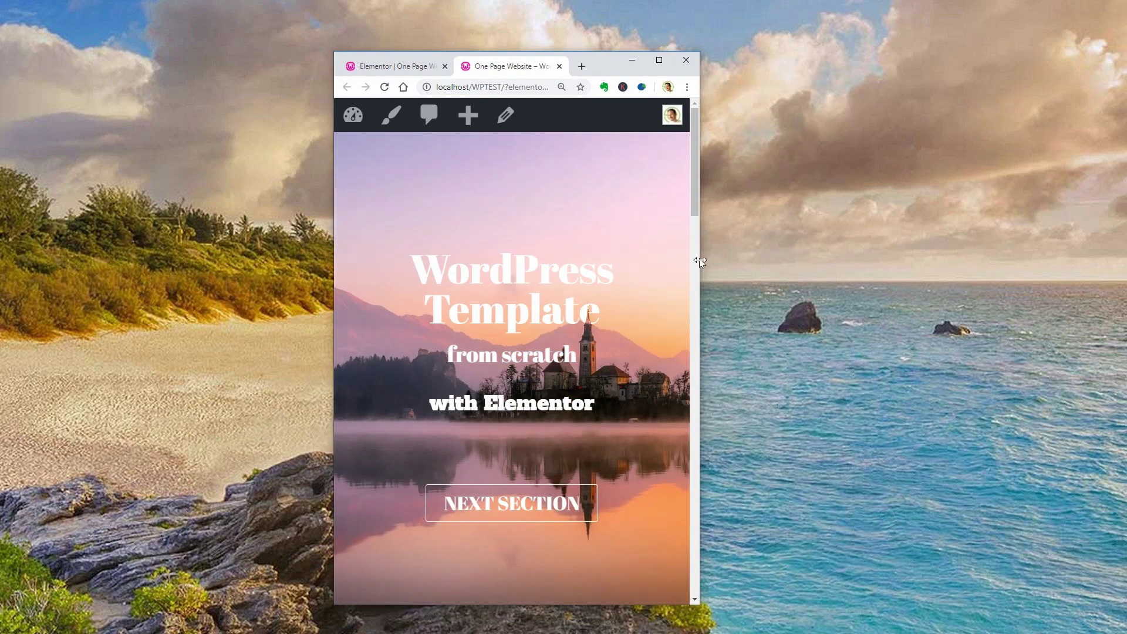
pyautogui.moveTo(701, 261); pyautogui.dragTo(603, 264)
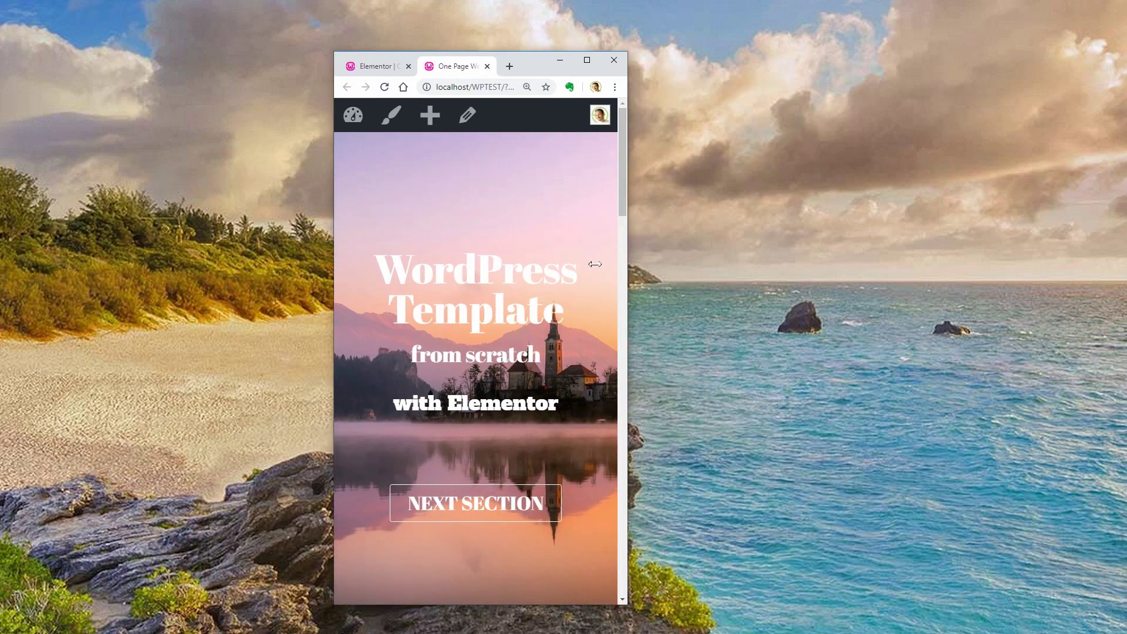
pyautogui.click(497, 507)
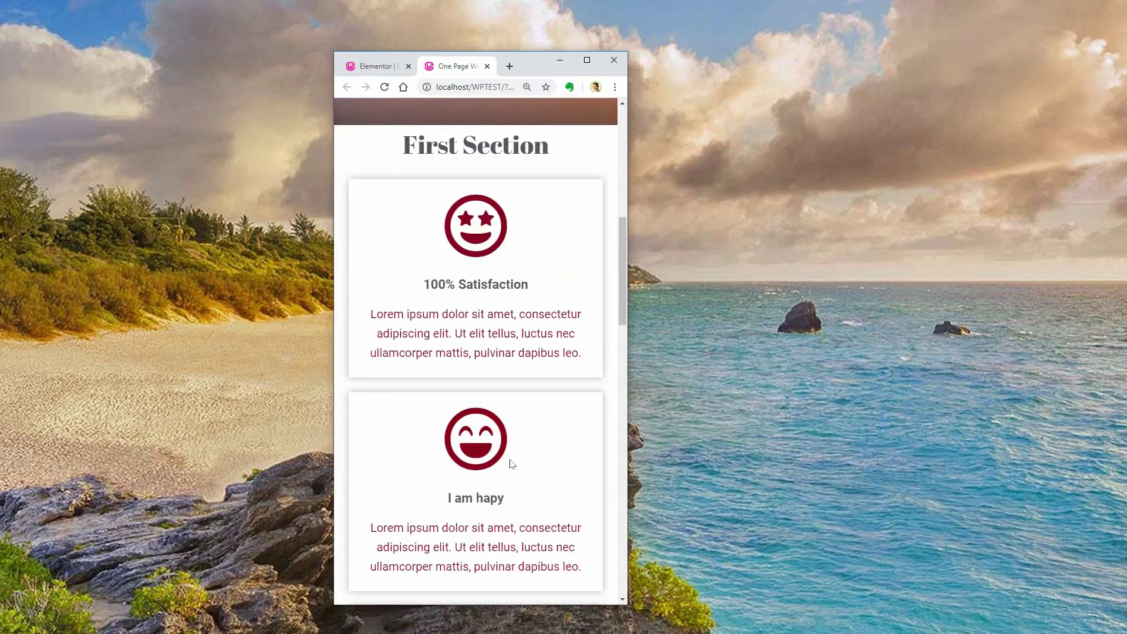
pyautogui.scroll(-4, 510, 464)
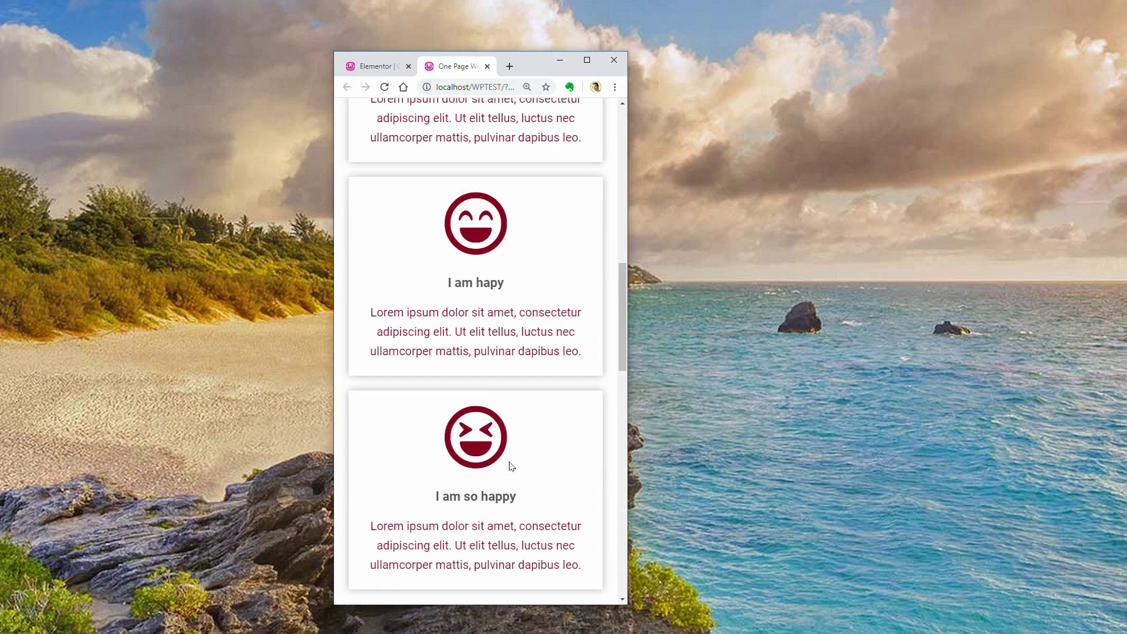
pyautogui.scroll(-1, 510, 465)
pyautogui.click(503, 555)
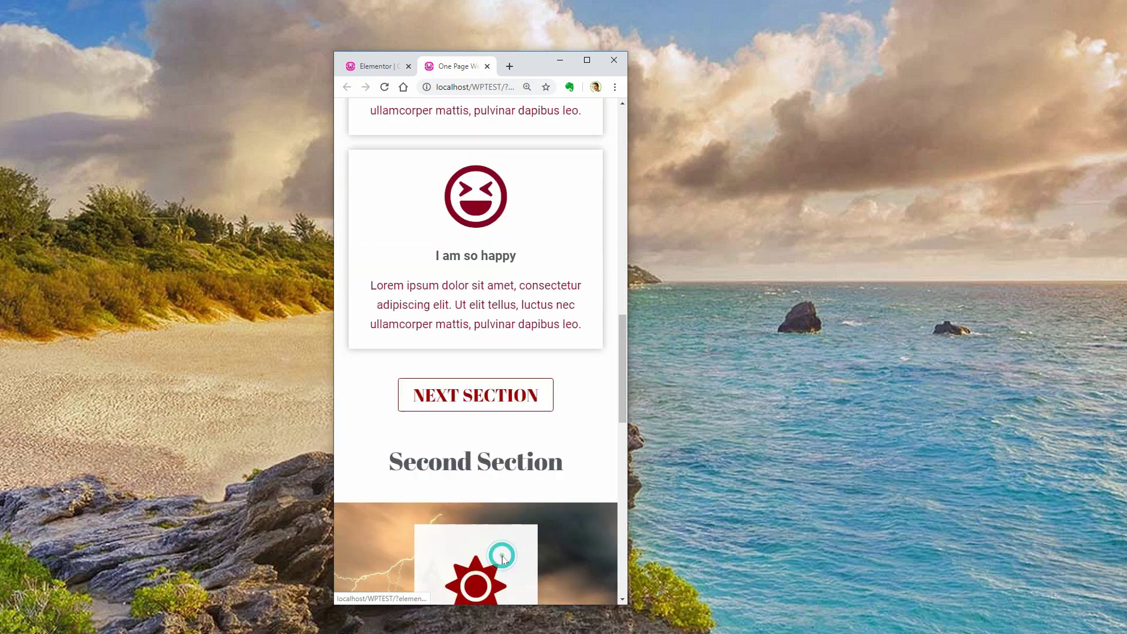
pyautogui.scroll(-3, 503, 558)
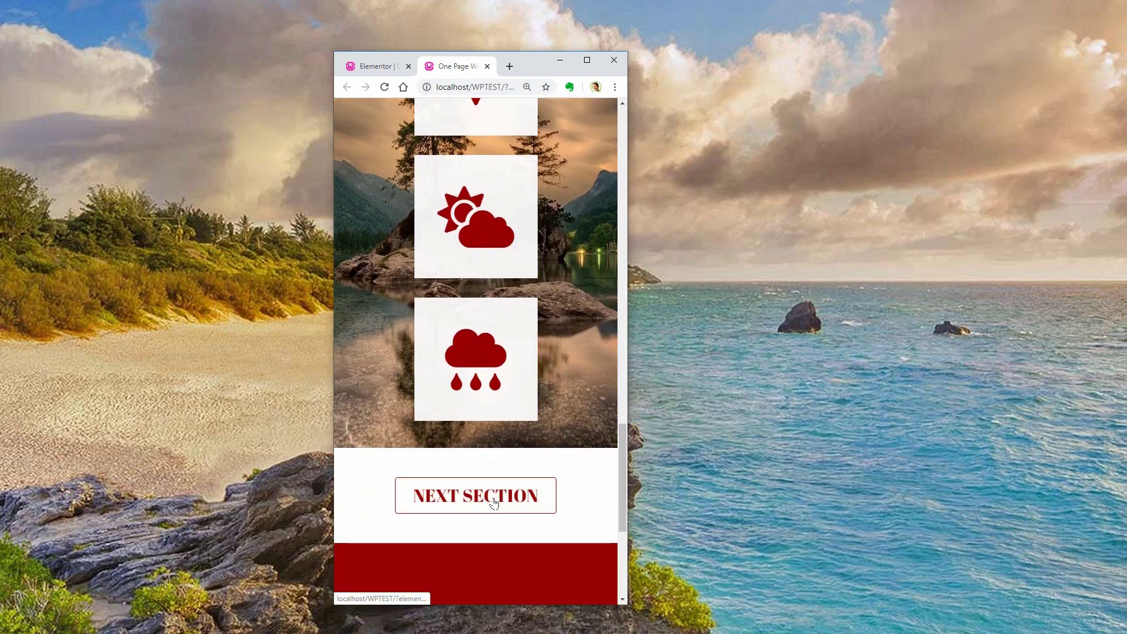
pyautogui.click(493, 503)
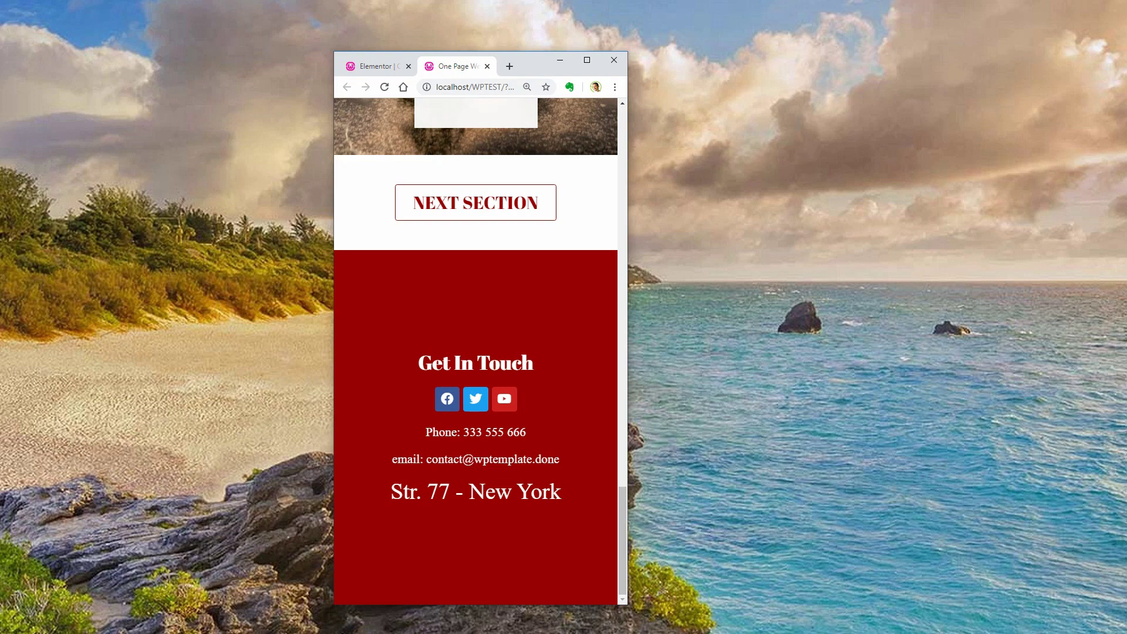
pyautogui.scroll(2, 545, 513)
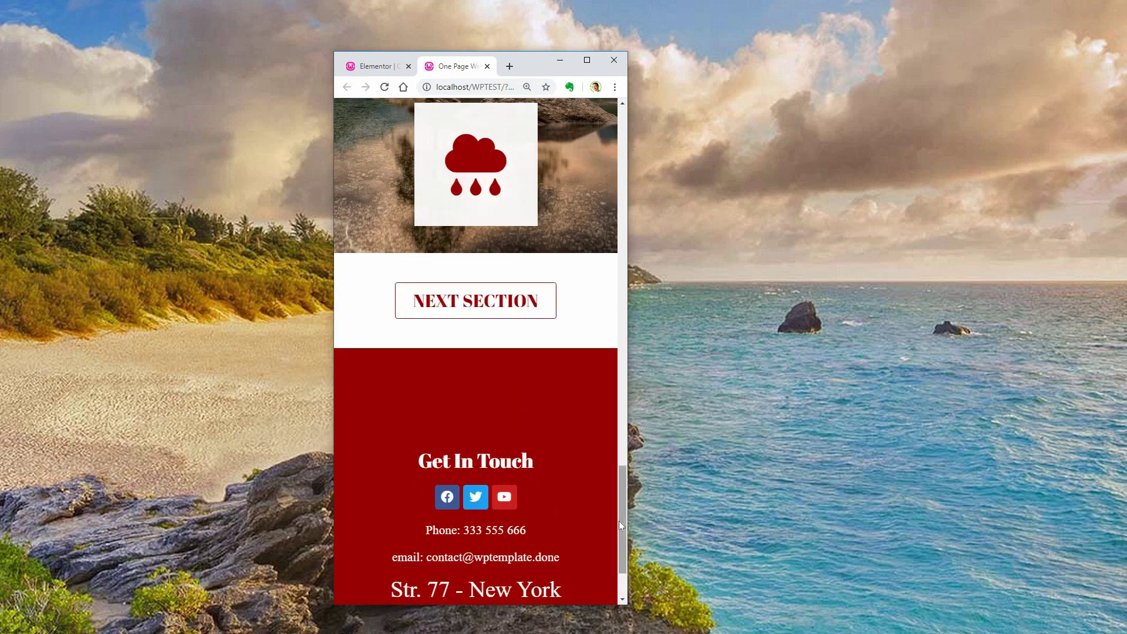
pyautogui.moveTo(621, 524); pyautogui.dragTo(639, 128)
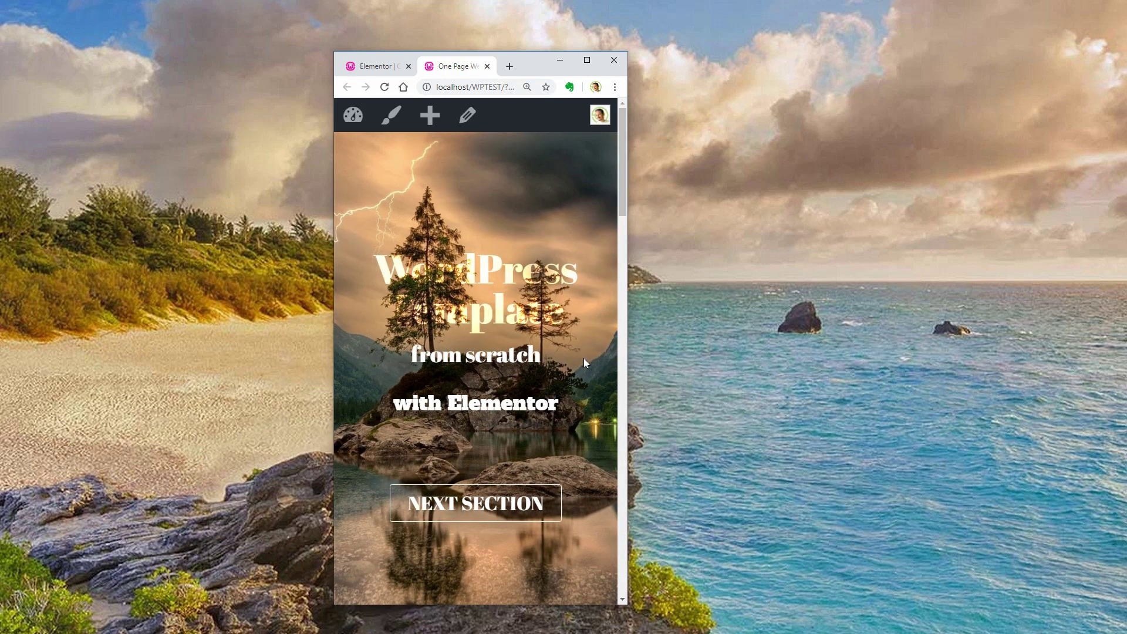